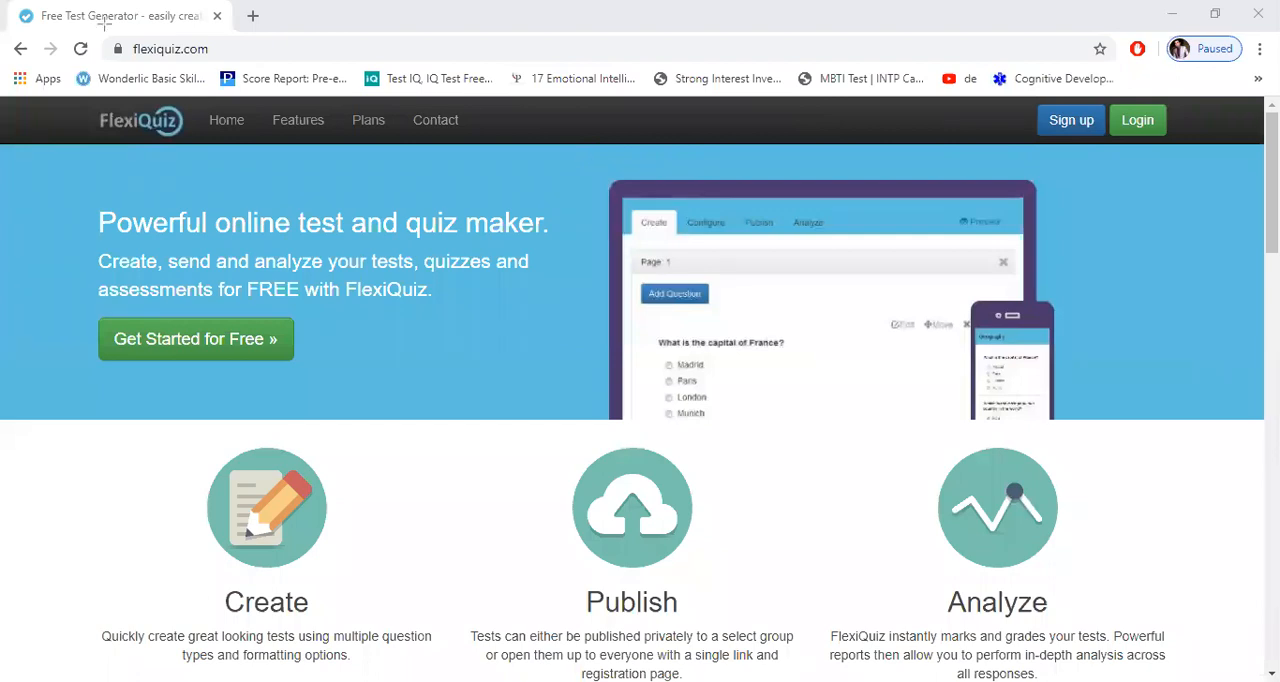
pyautogui.moveTo(127, 33); pyautogui.dragTo(214, 65)
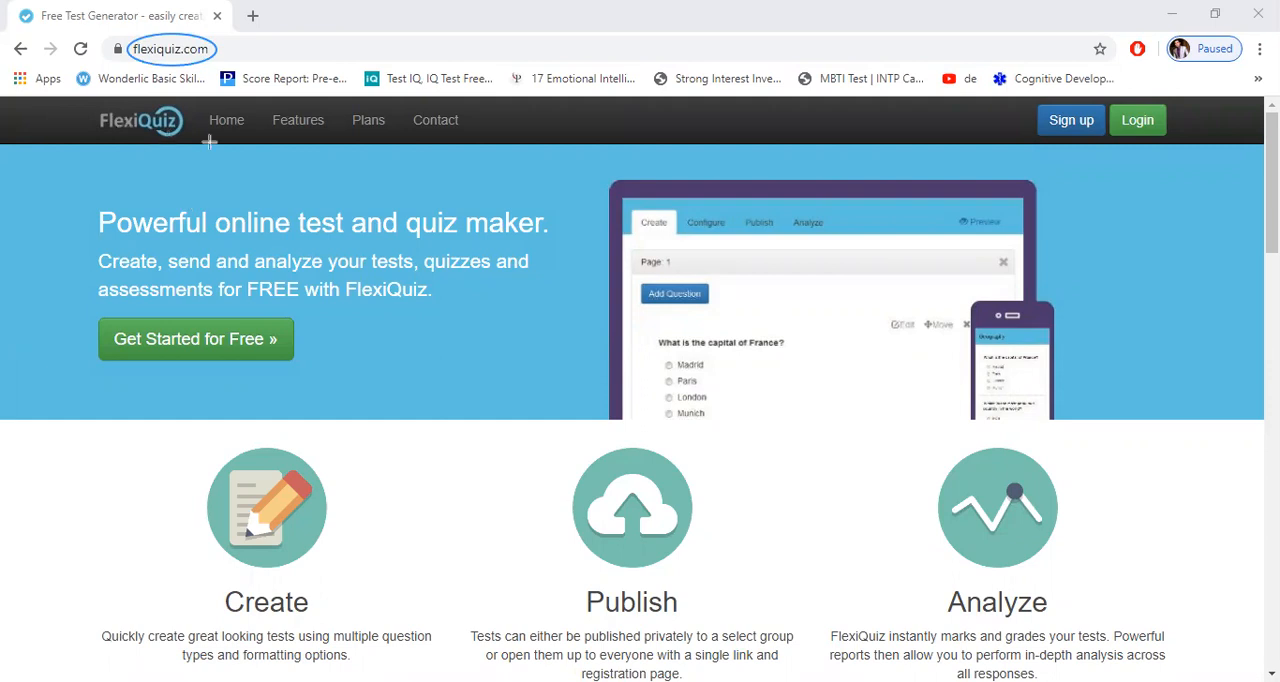
pyautogui.moveTo(93, 103); pyautogui.dragTo(194, 140)
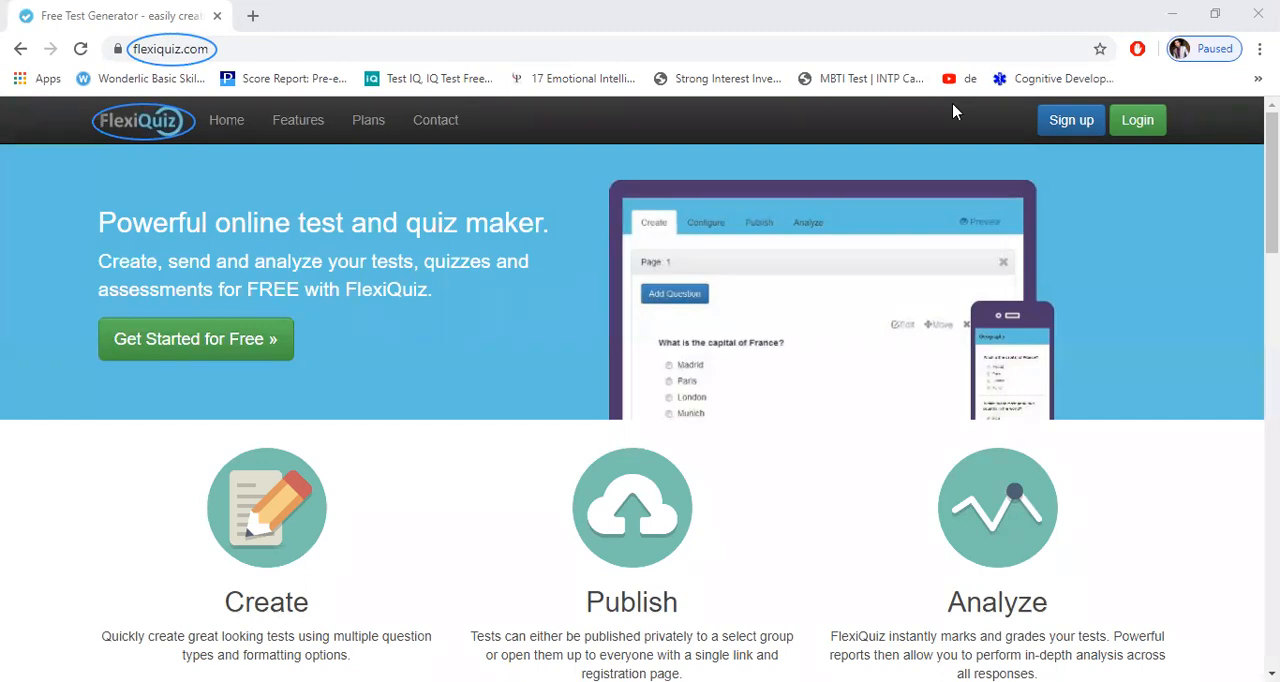
# Step: Open the account sign-up page to look at the registration form
pyautogui.click(1066, 128)
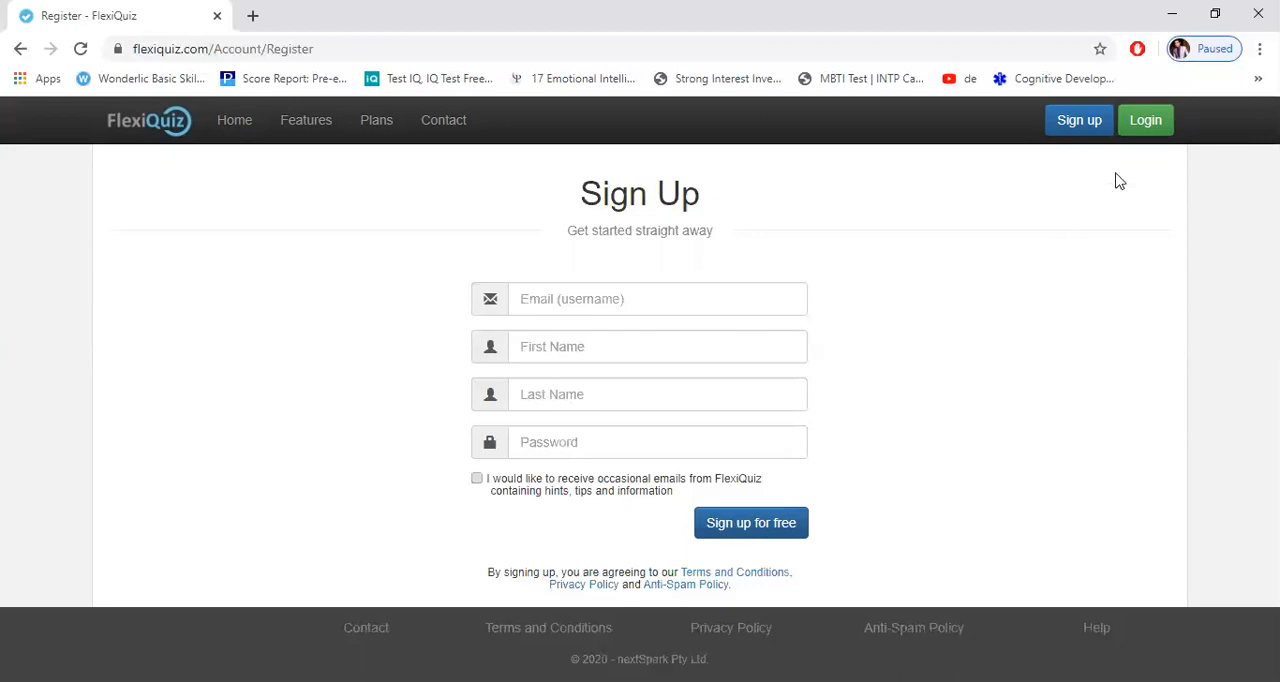
# Step: Open the login page and enter the account's e-mail address as the username
pyautogui.click(1148, 128)
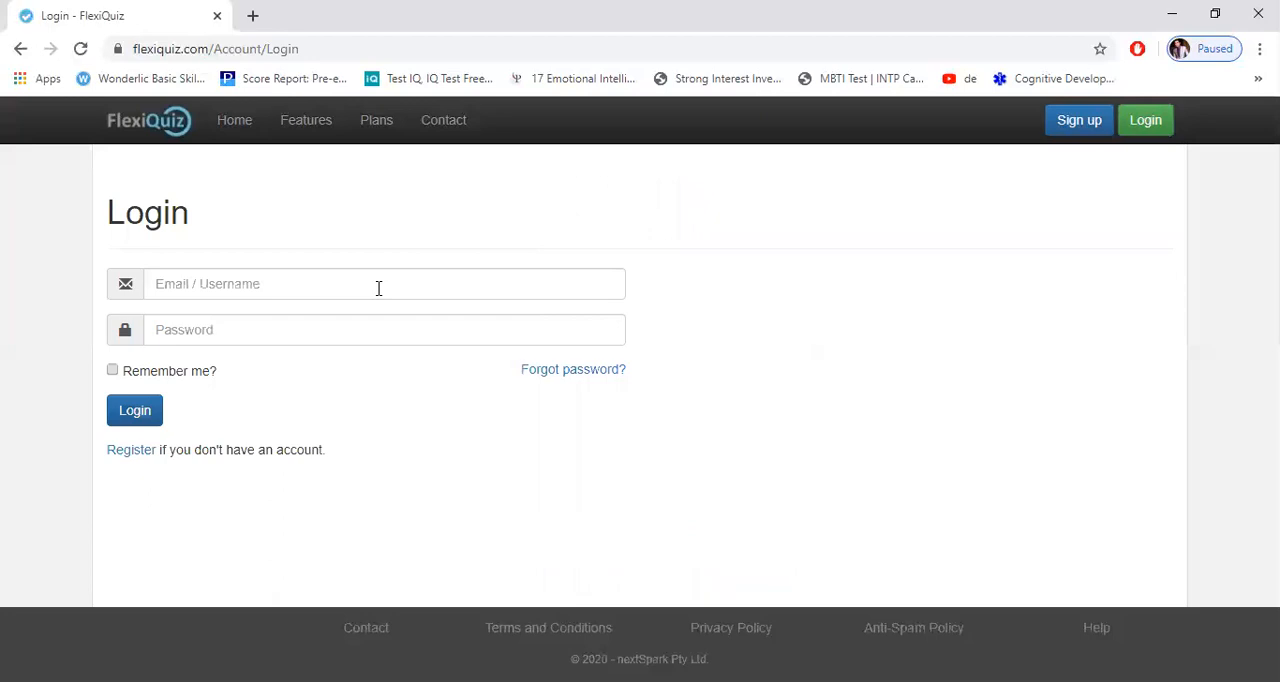
pyautogui.click(379, 288)
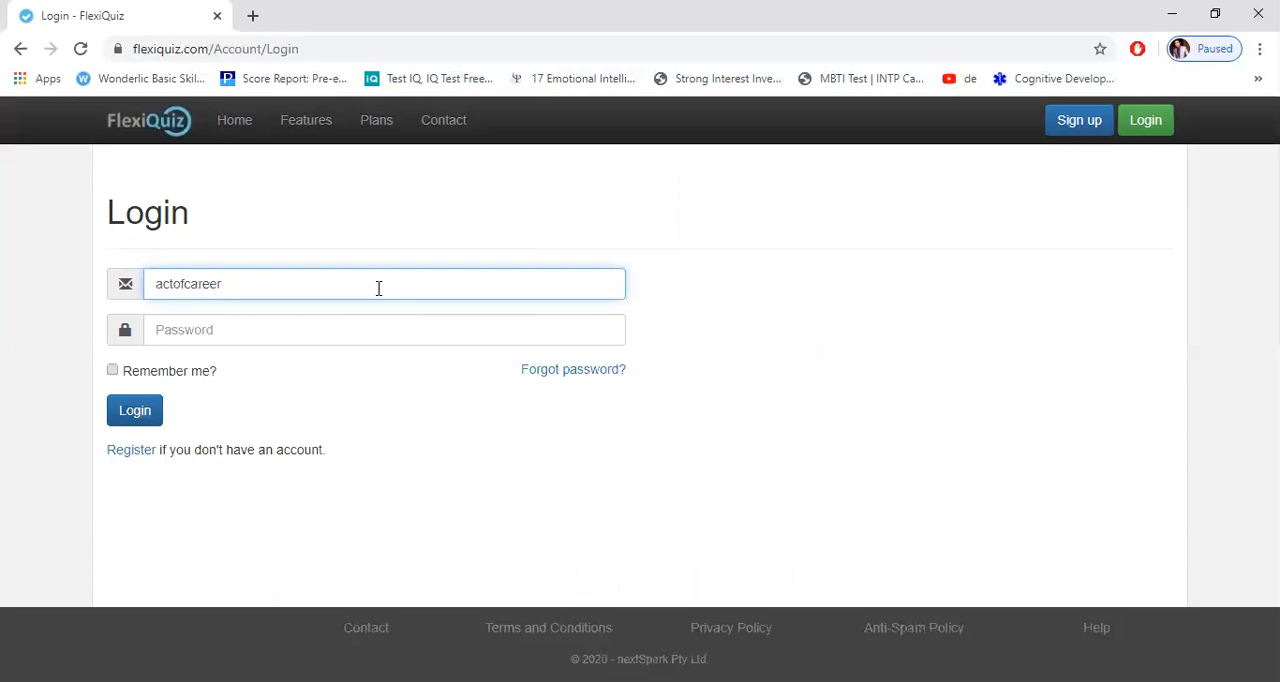
# Step: Enter the account password and log in
pyautogui.click(335, 330)
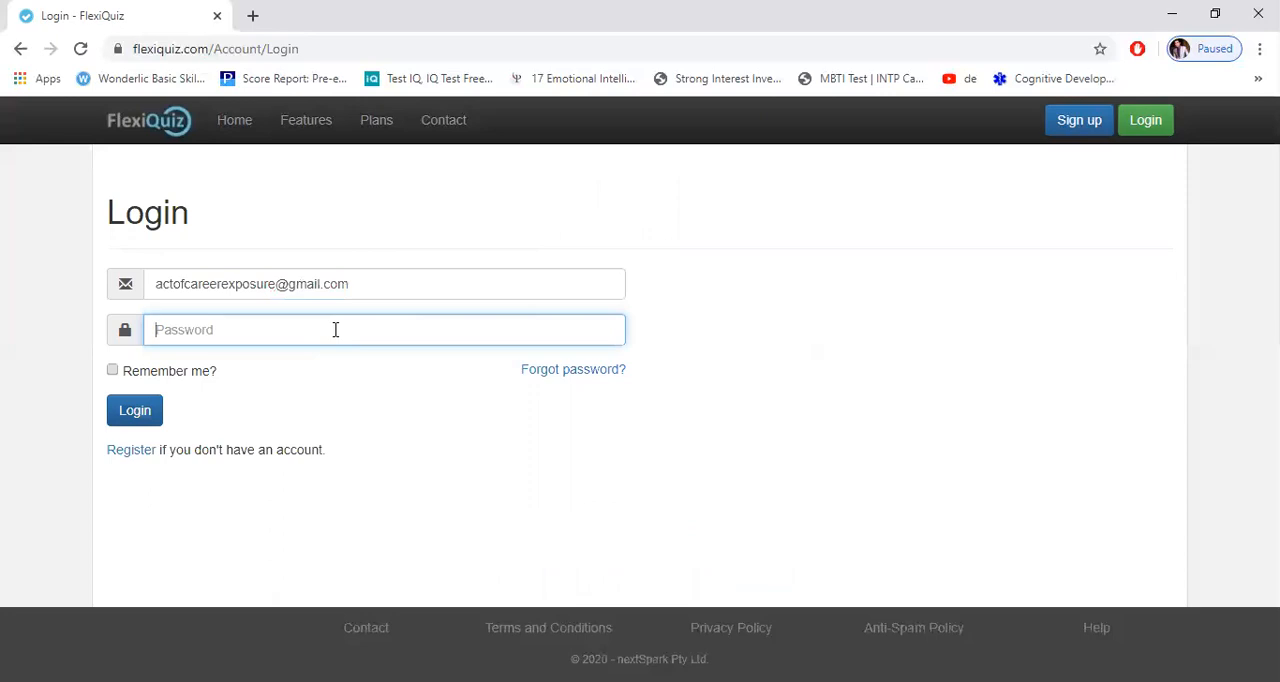
pyautogui.write('••••••••••')
pyautogui.press('Return')
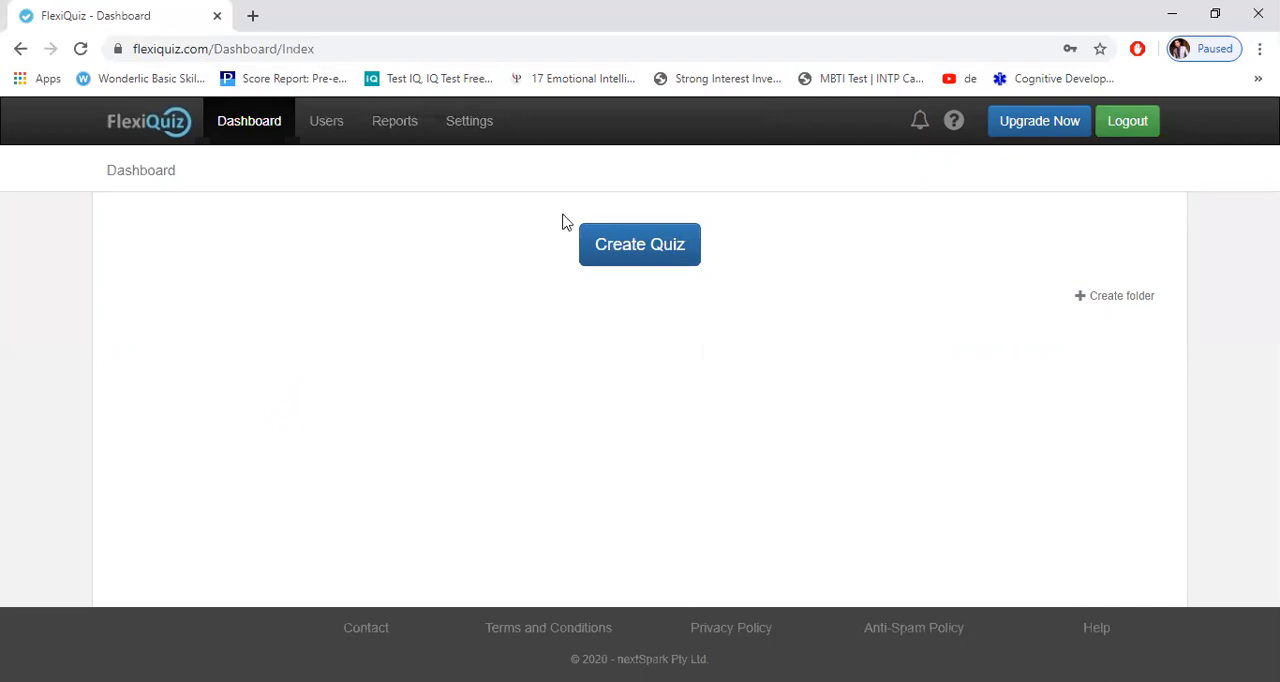
# Step: Create a new quiz named Mathematics
pyautogui.click(629, 254)
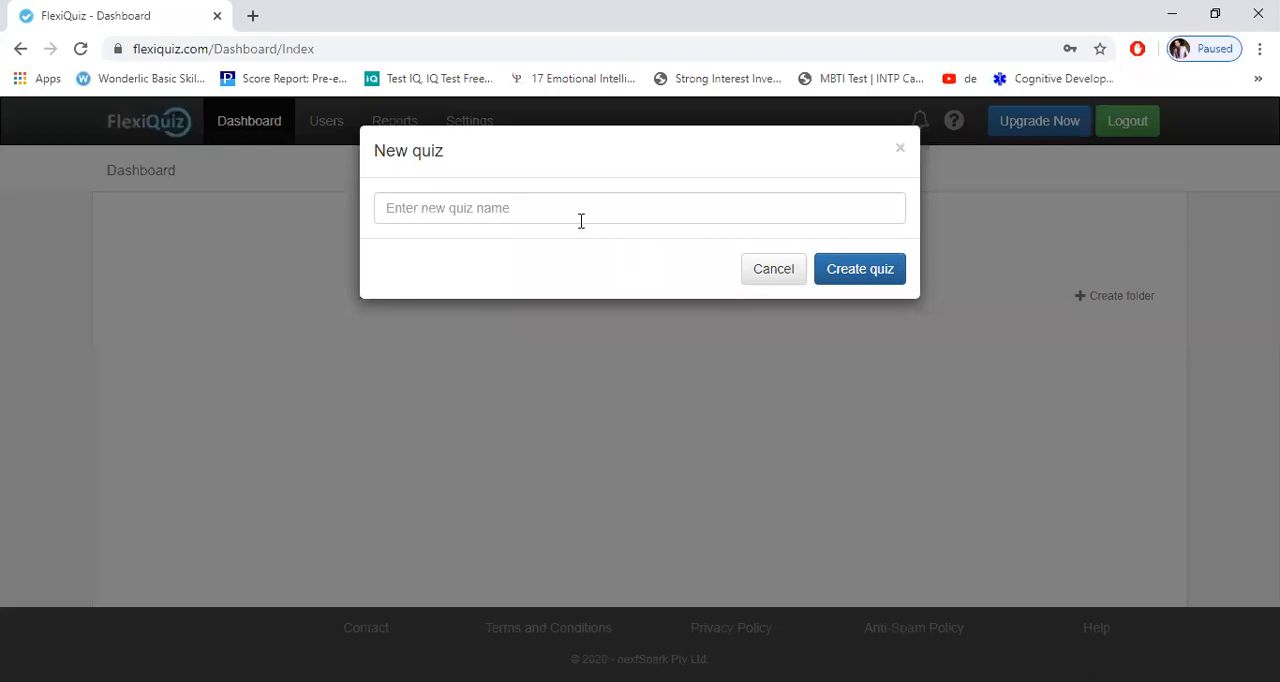
pyautogui.click(567, 206)
pyautogui.write('M')
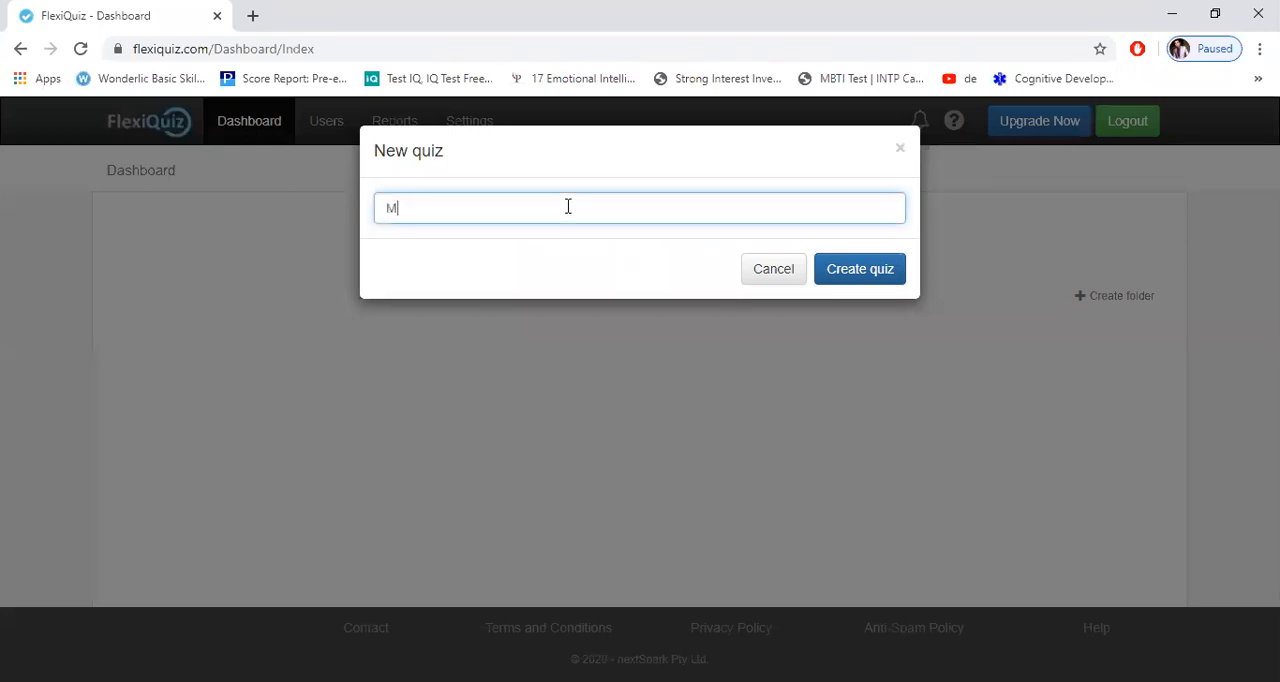
pyautogui.write('athematics 1')
pyautogui.click(868, 272)
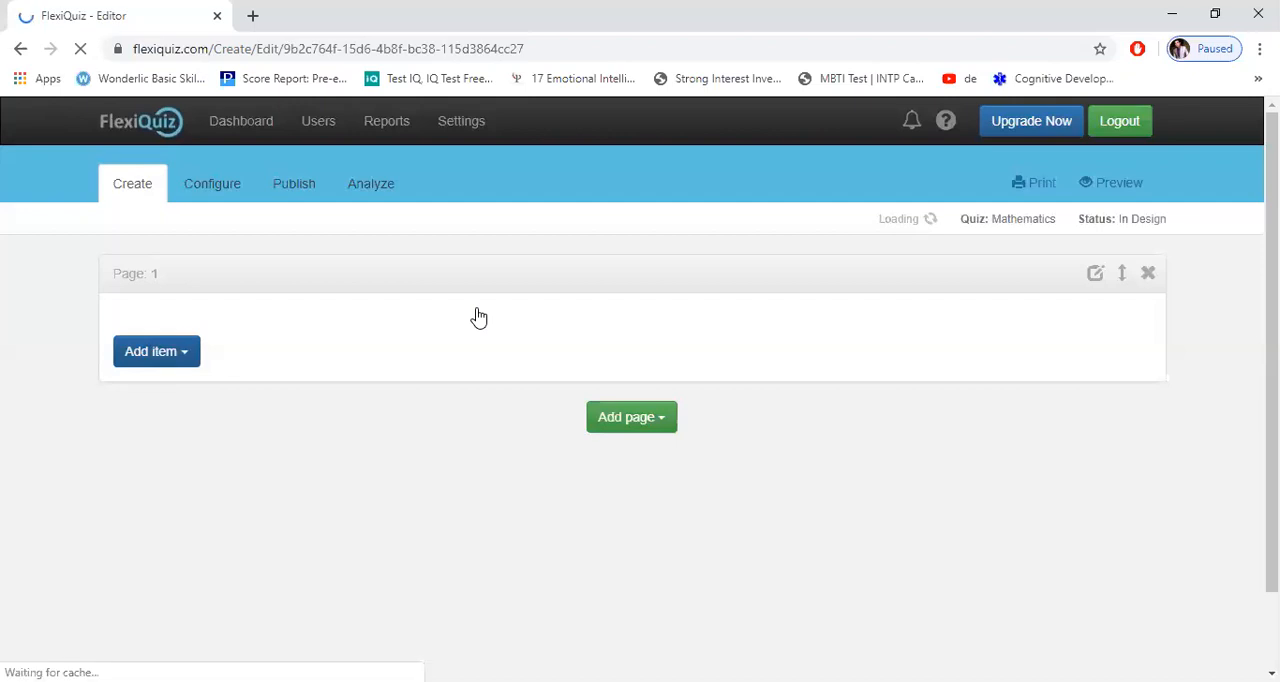
# Step: Add a Single Choice (Radio Button) question to page 1 with the text "15+15="
pyautogui.click(156, 351)
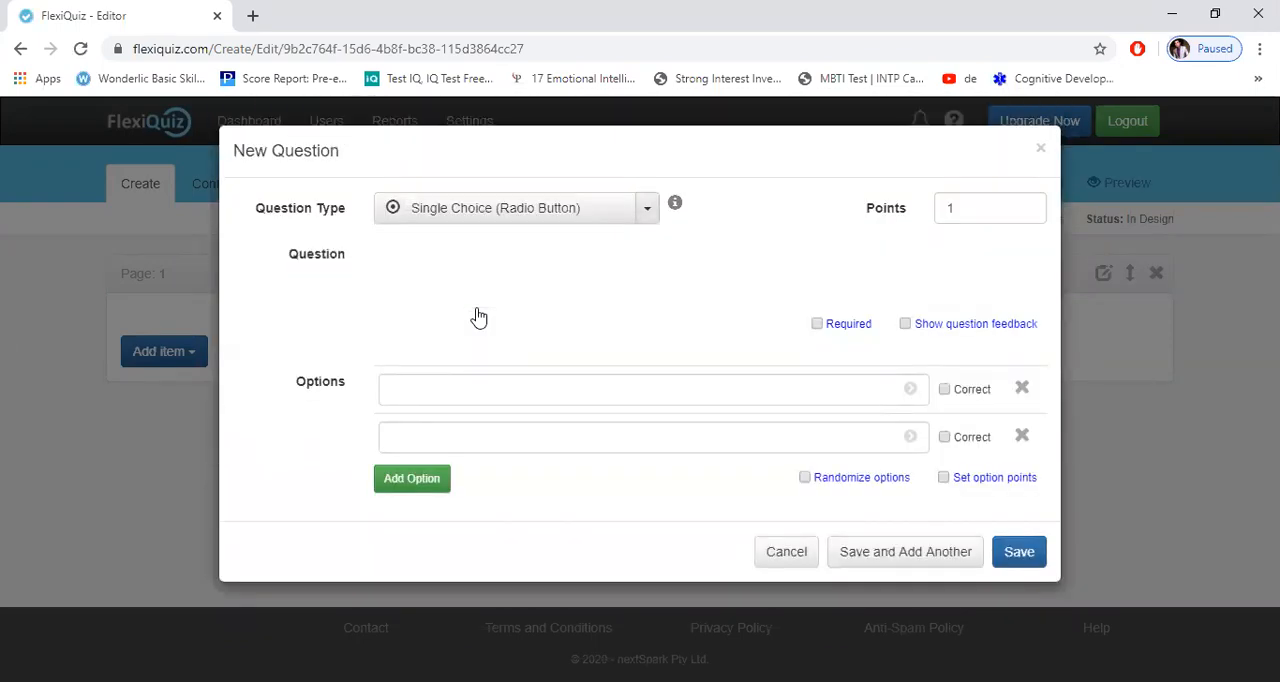
pyautogui.click(647, 208)
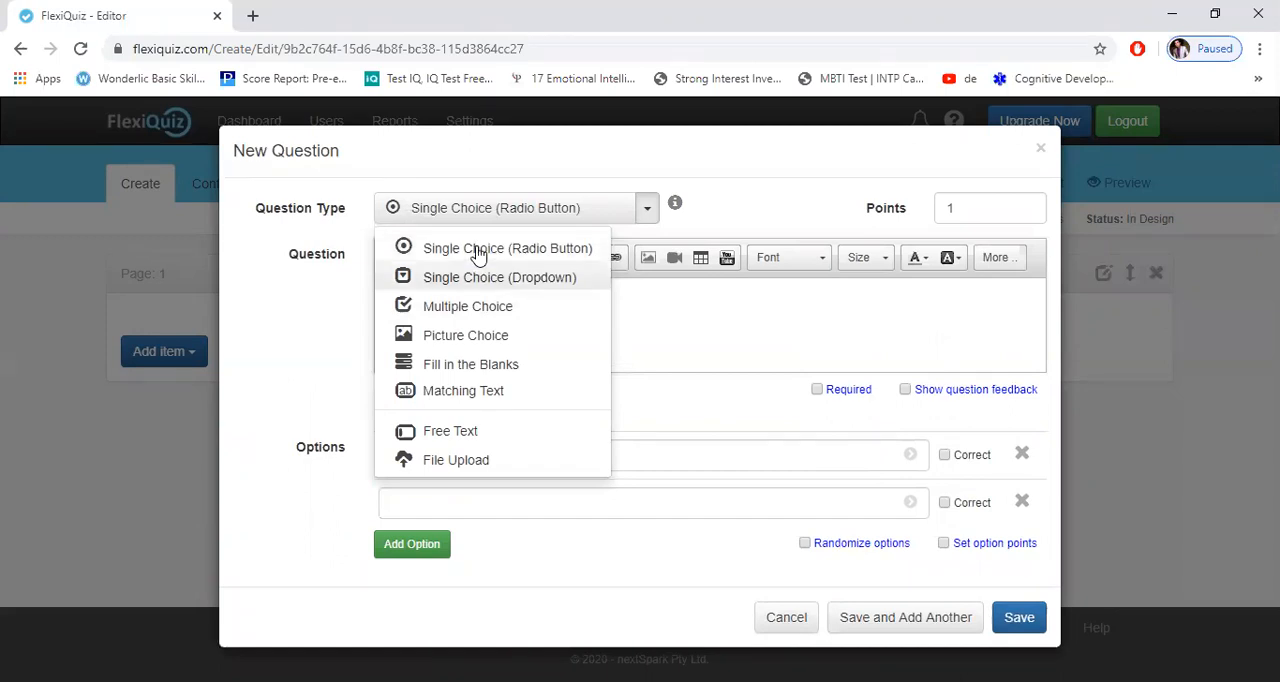
pyautogui.press('Down')
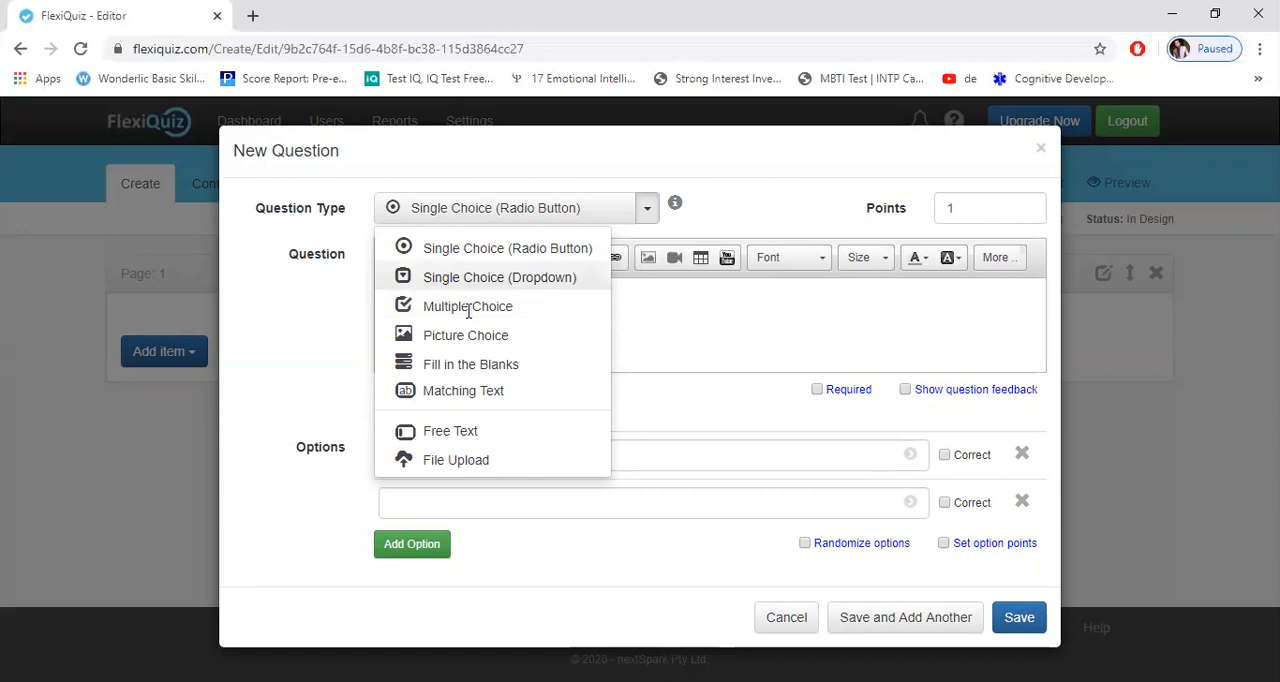
pyautogui.press('Return')
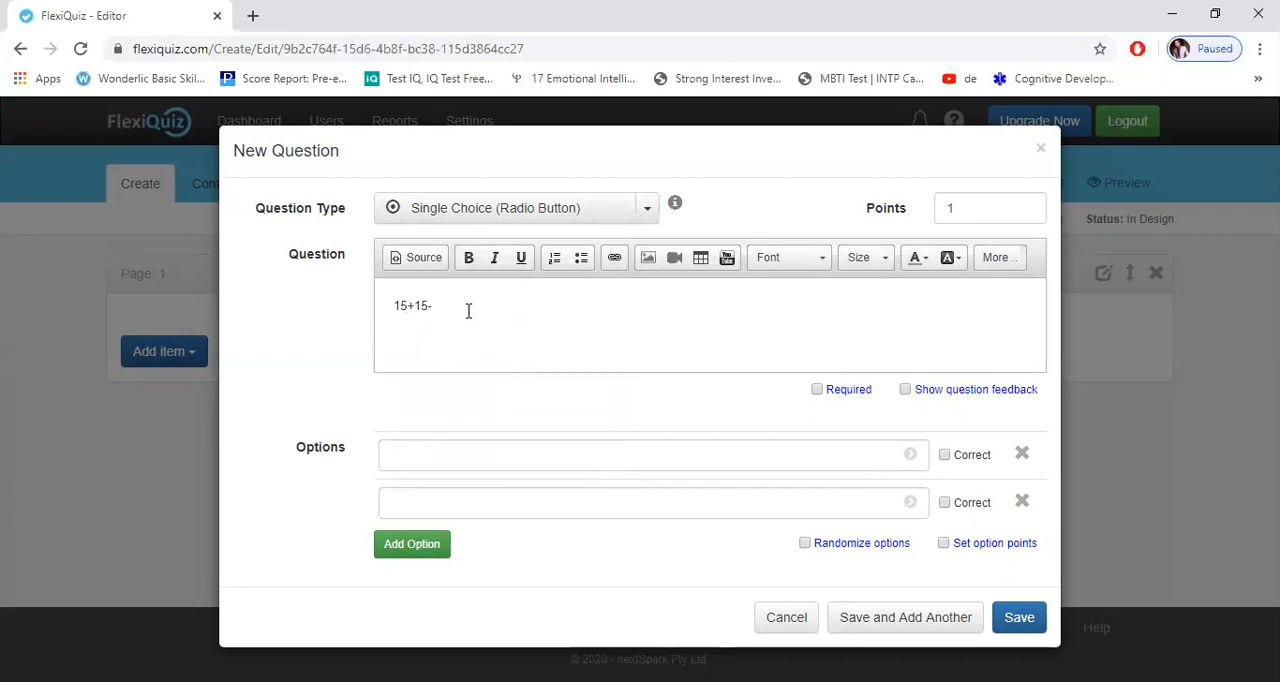
# Step: Enter 25, 30, 35 and 17 as the four answer options, adding the third and fourth options
pyautogui.click(440, 450)
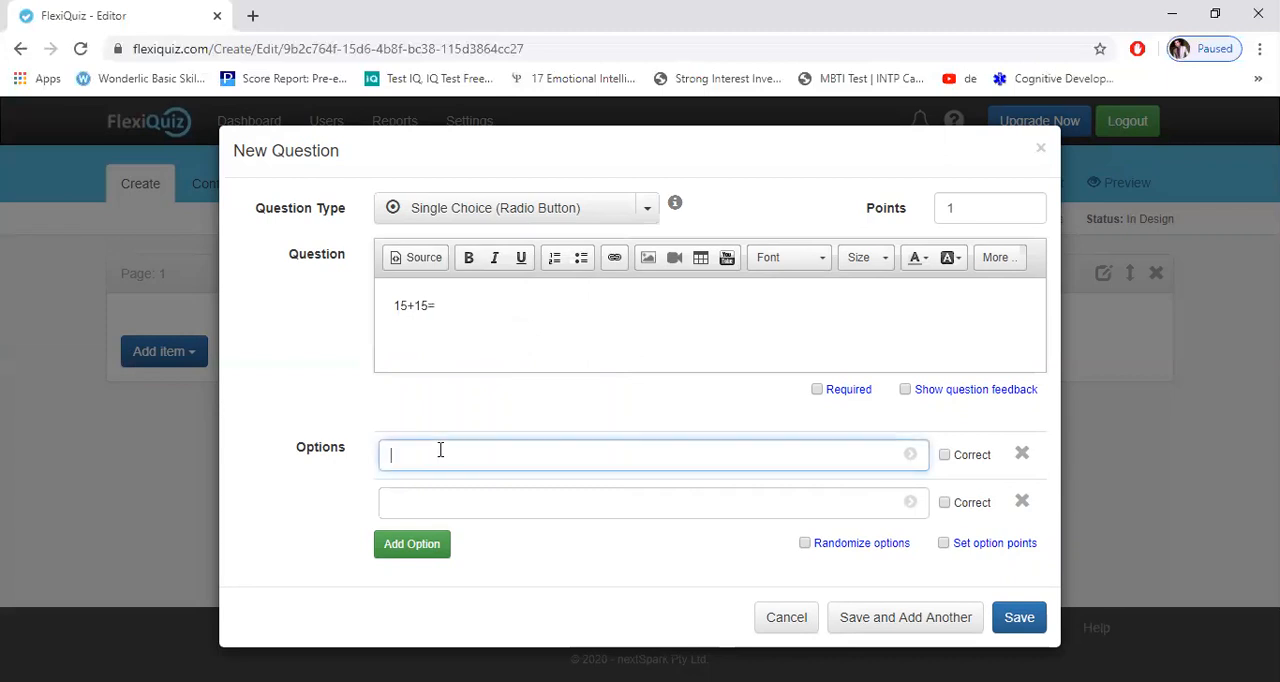
pyautogui.write('25')
pyautogui.click(470, 505)
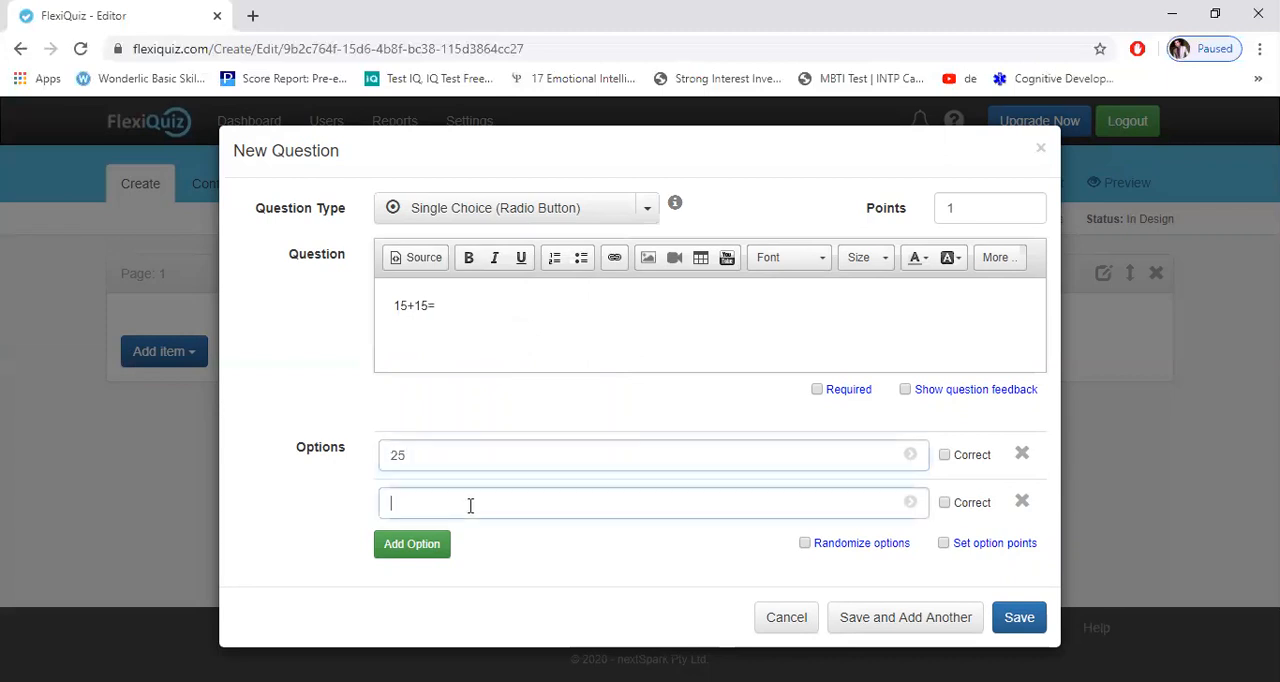
pyautogui.write('30')
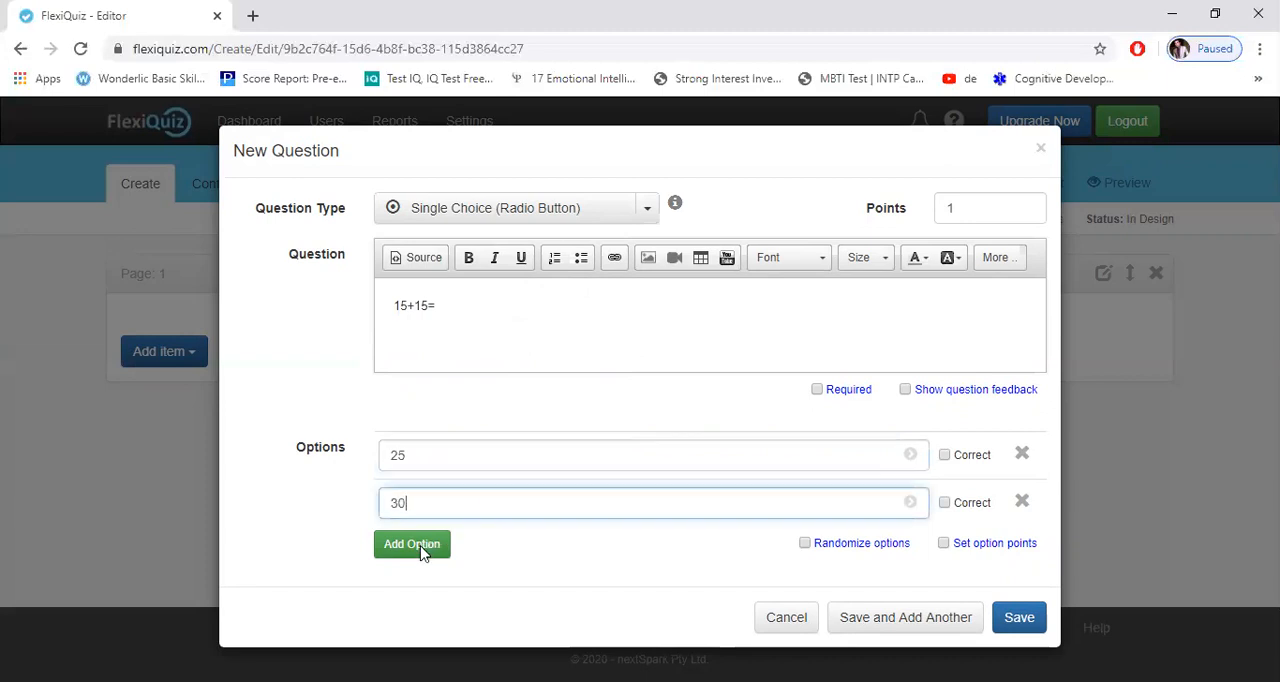
pyautogui.click(422, 553)
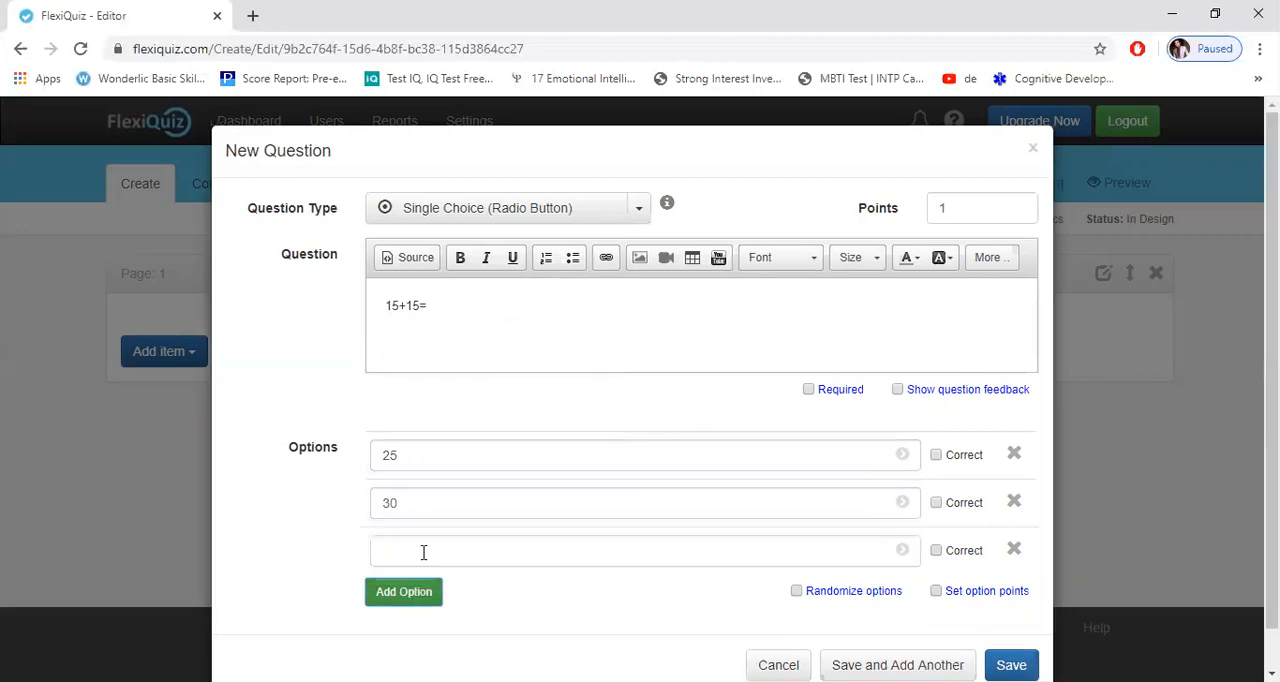
pyautogui.click(423, 552)
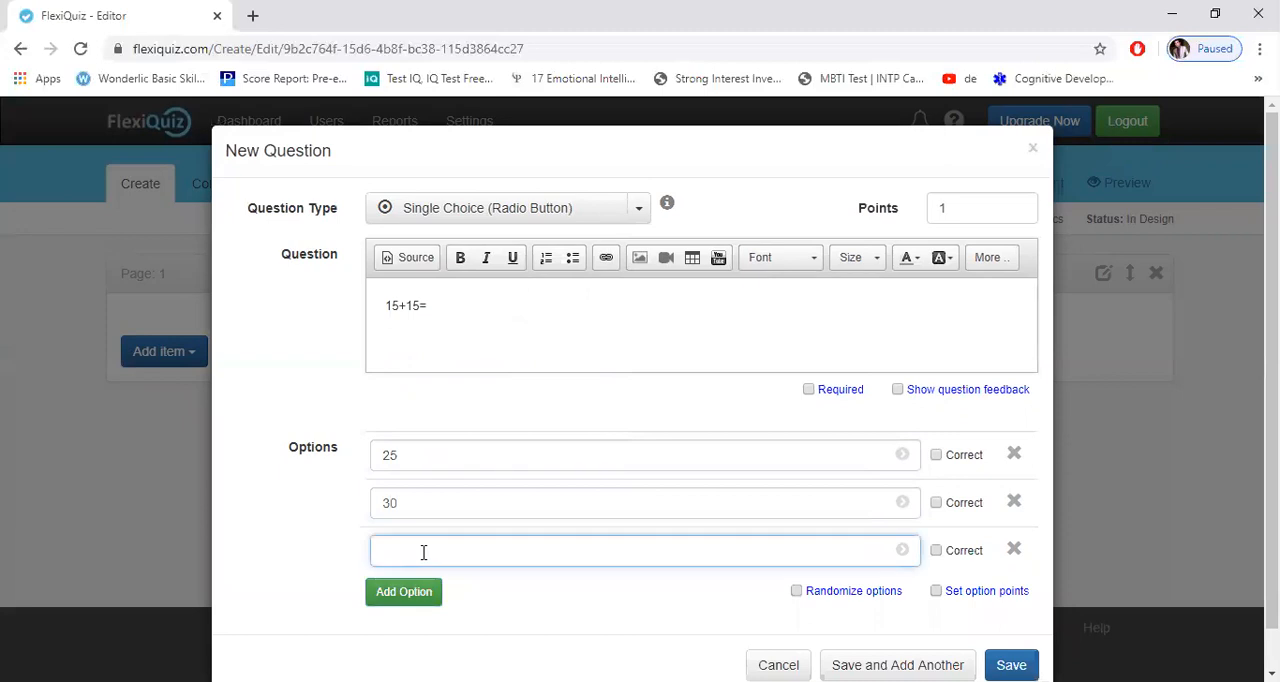
pyautogui.write('35')
pyautogui.click(409, 594)
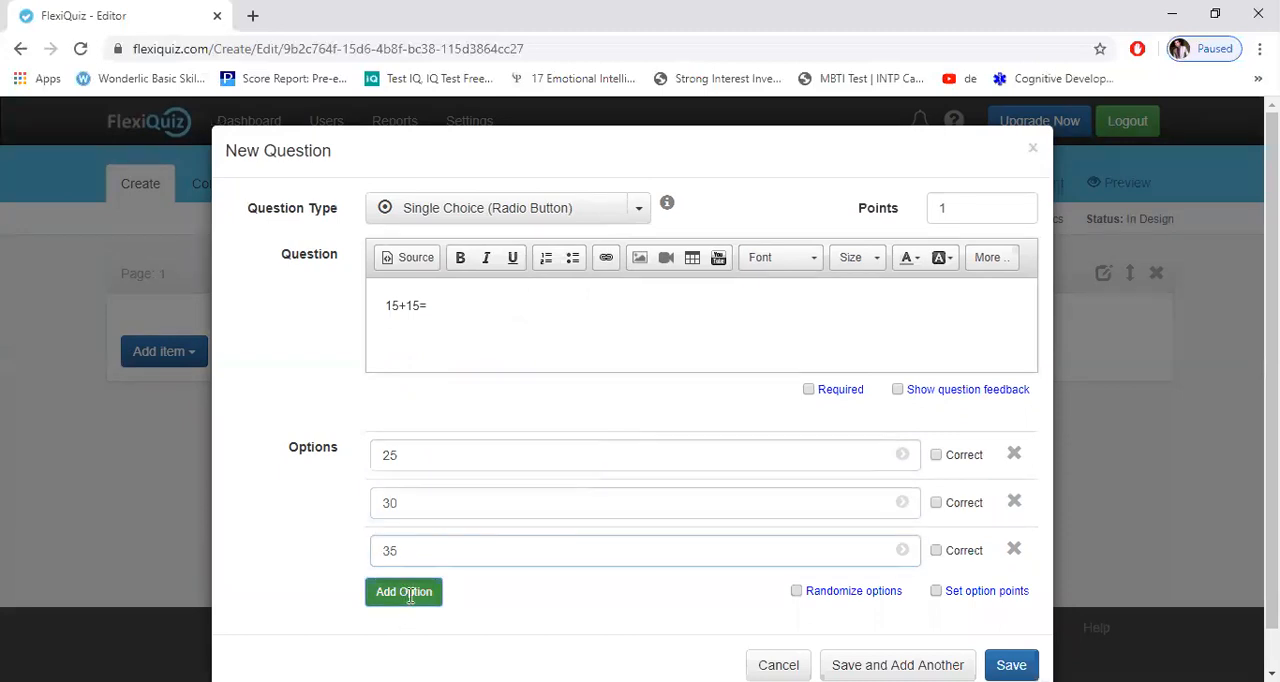
pyautogui.write('17')
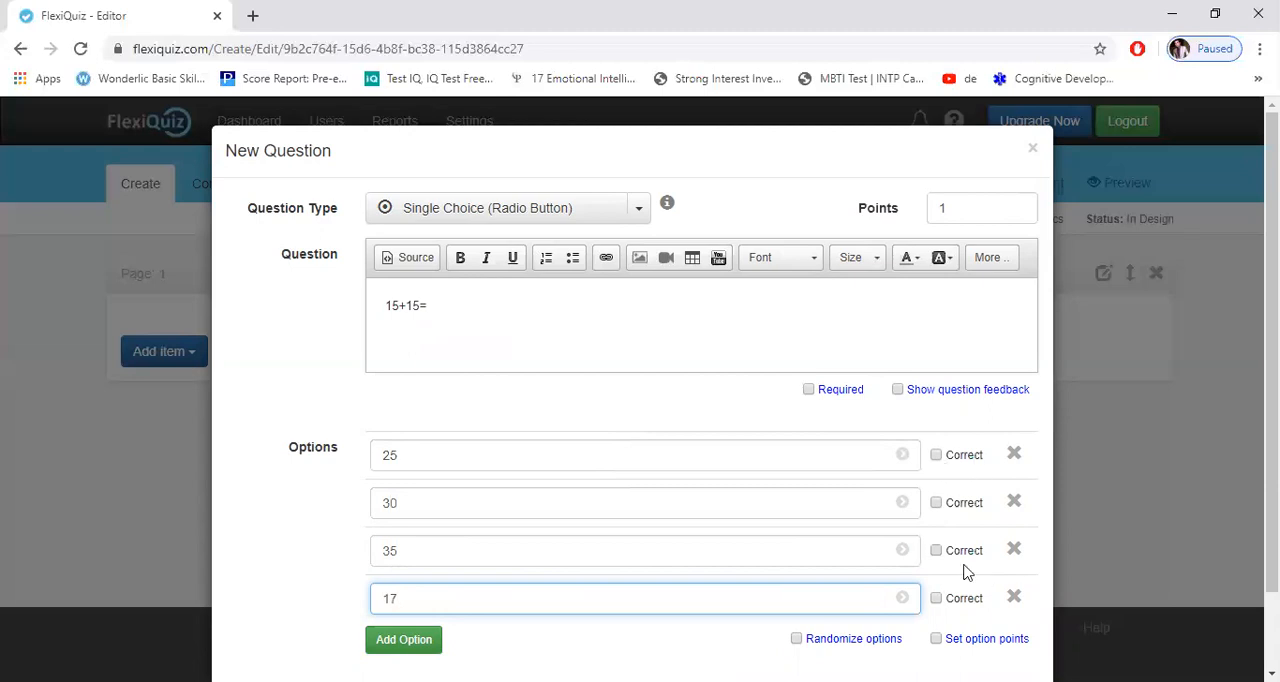
# Step: Mark 30 as the correct answer with randomized options, and save the question while starting another one
pyautogui.click(937, 507)
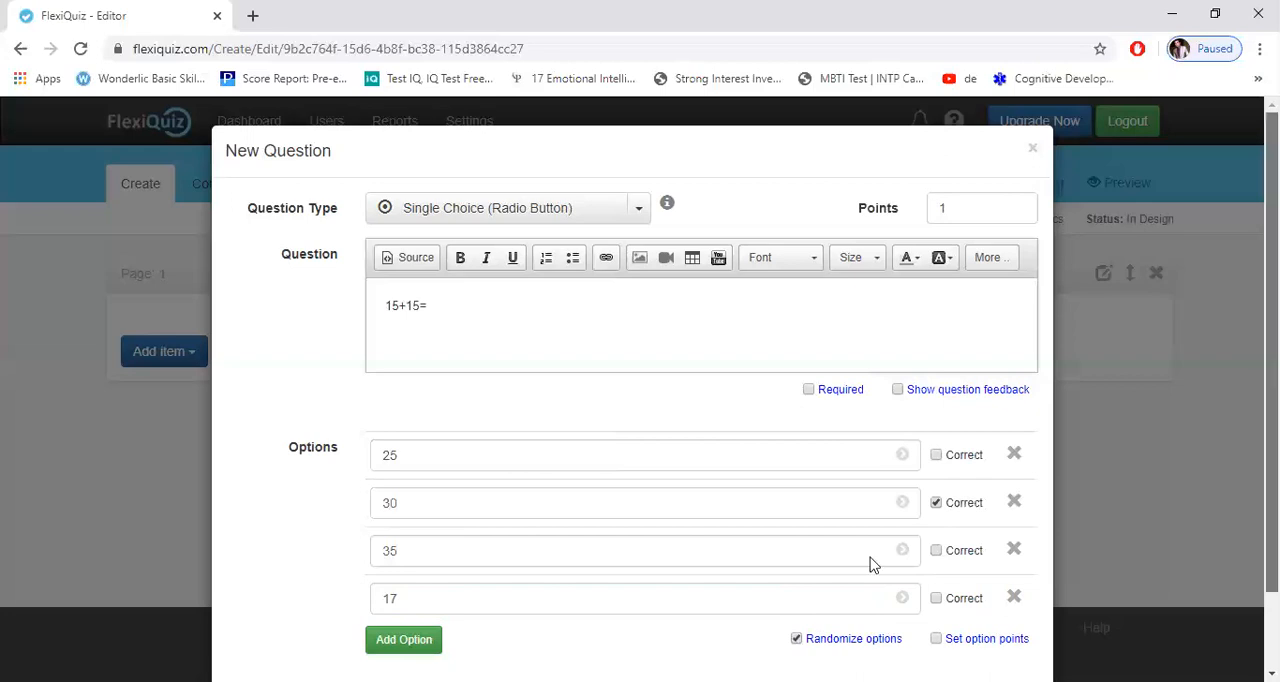
pyautogui.scroll(-1, 870, 565)
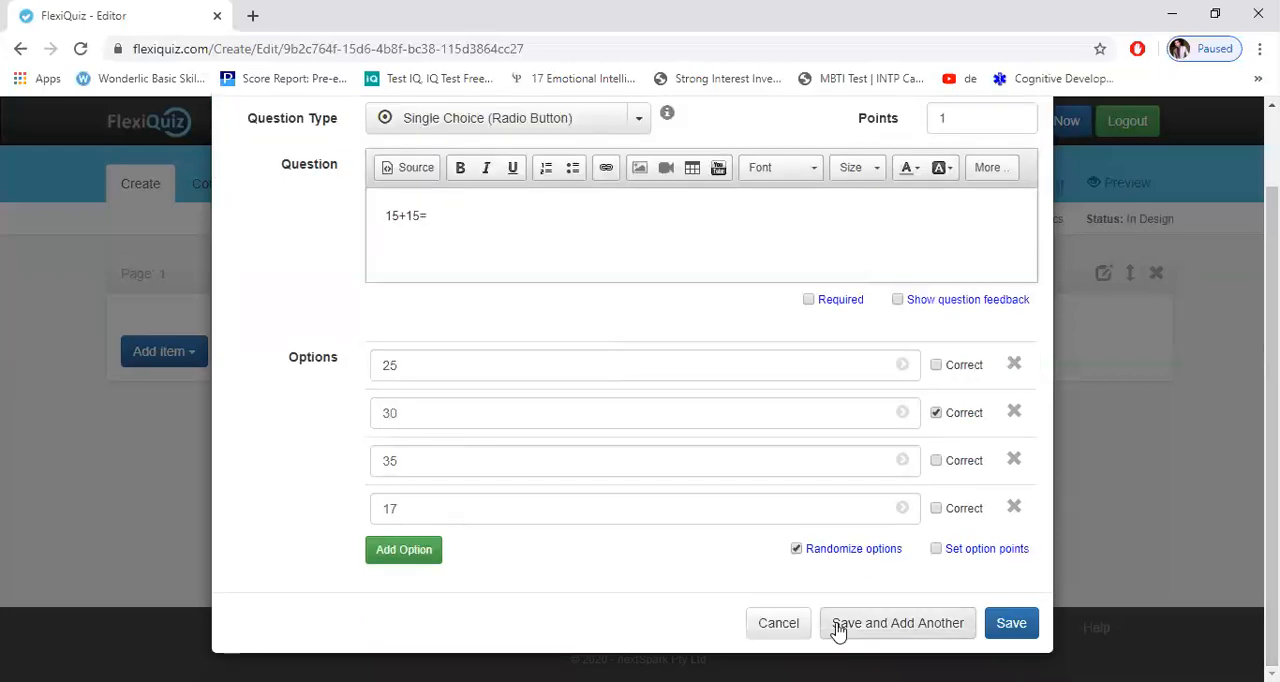
pyautogui.click(838, 631)
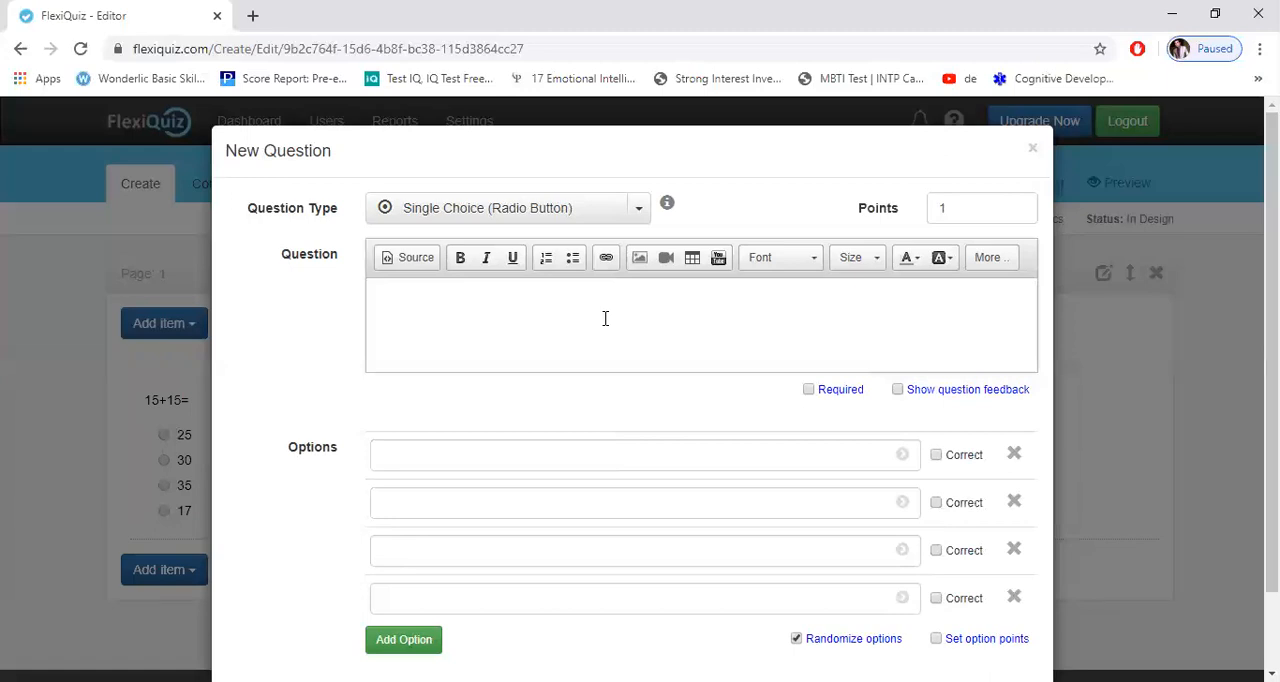
# Step: Enter "36-5=" as the text of the second question
pyautogui.click(605, 318)
pyautogui.write('36-5=')
# Step: Enter the answer options 32, 25, 31 and 27 and set the question type to Single Choice (Dropdown)
pyautogui.click(491, 455)
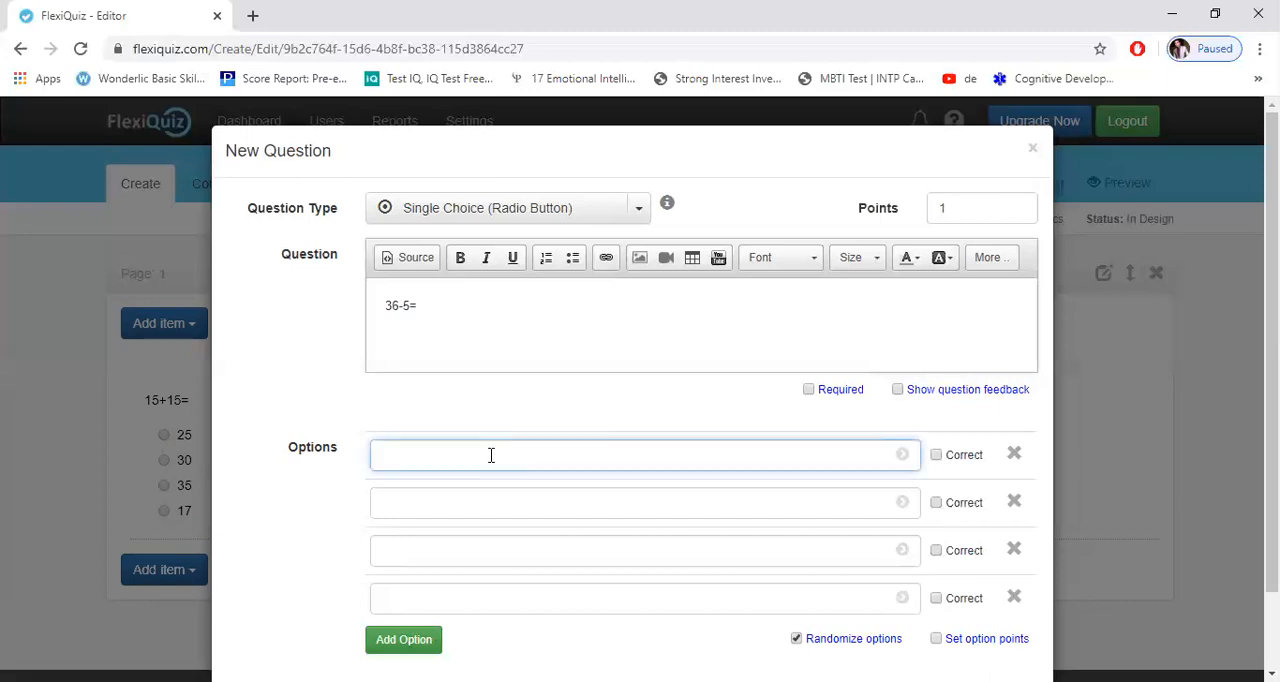
pyautogui.write('32')
pyautogui.click(496, 505)
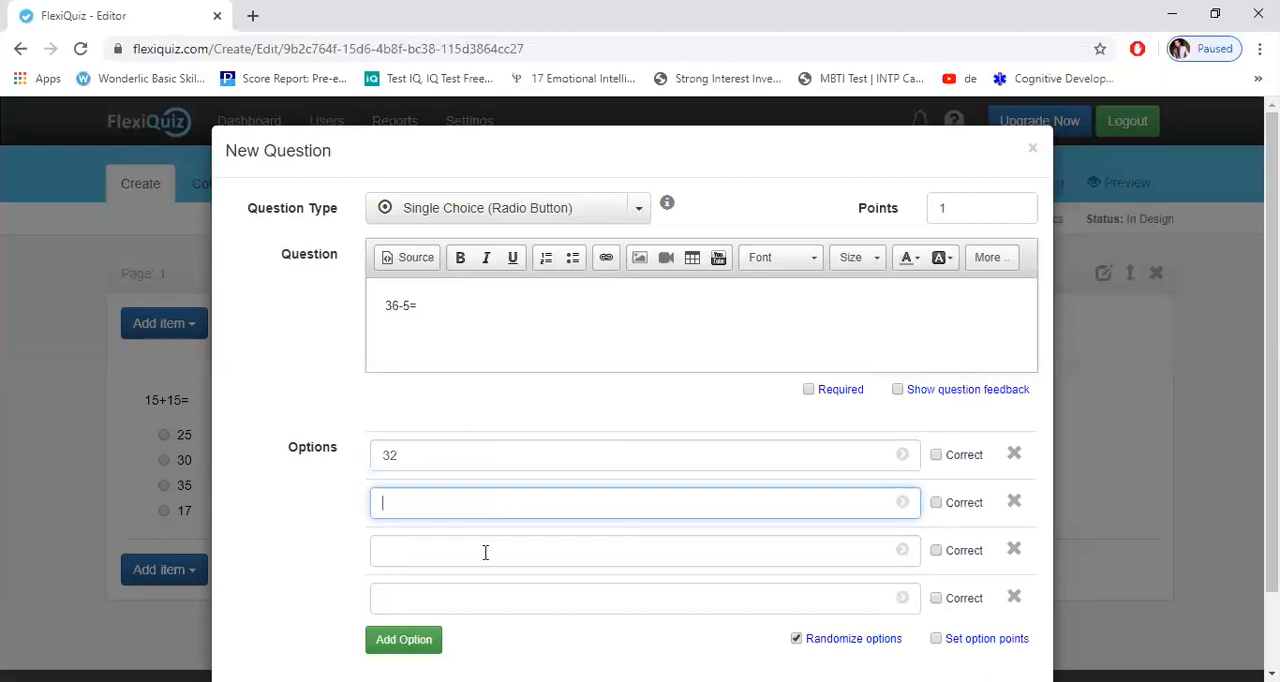
pyautogui.write('25')
pyautogui.click(485, 549)
pyautogui.write('31')
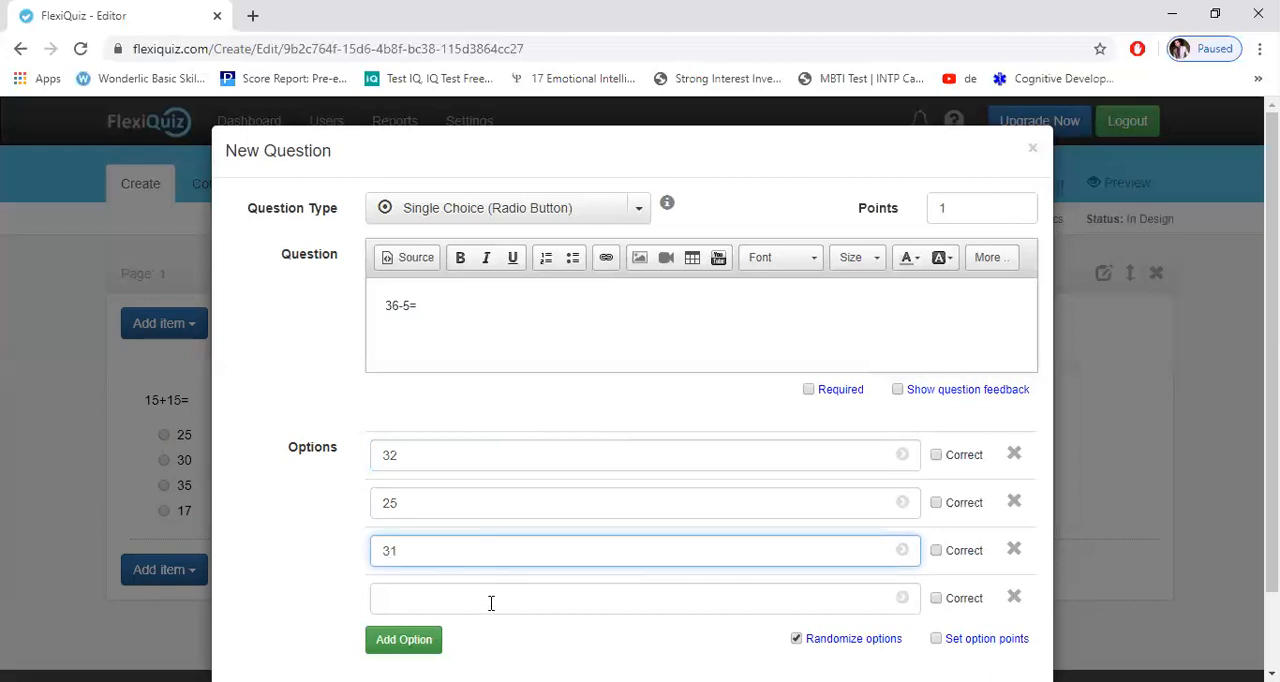
pyautogui.click(491, 603)
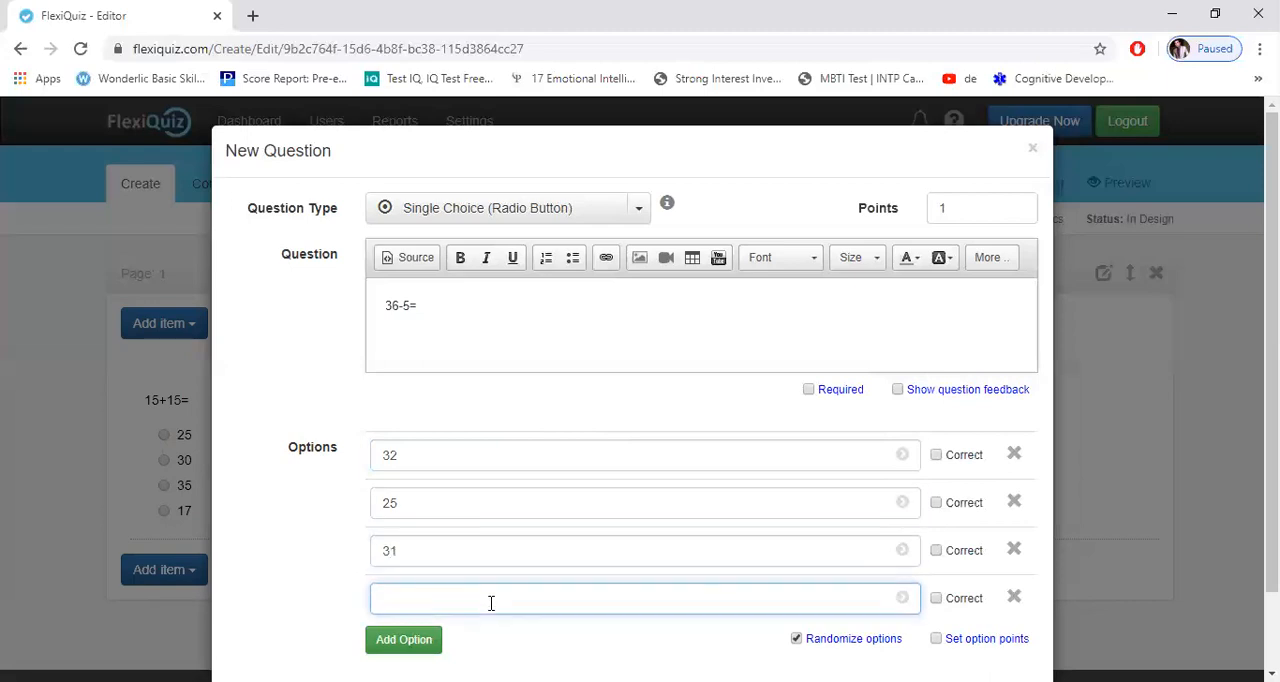
pyautogui.write('27')
pyautogui.click(637, 210)
pyautogui.click(529, 280)
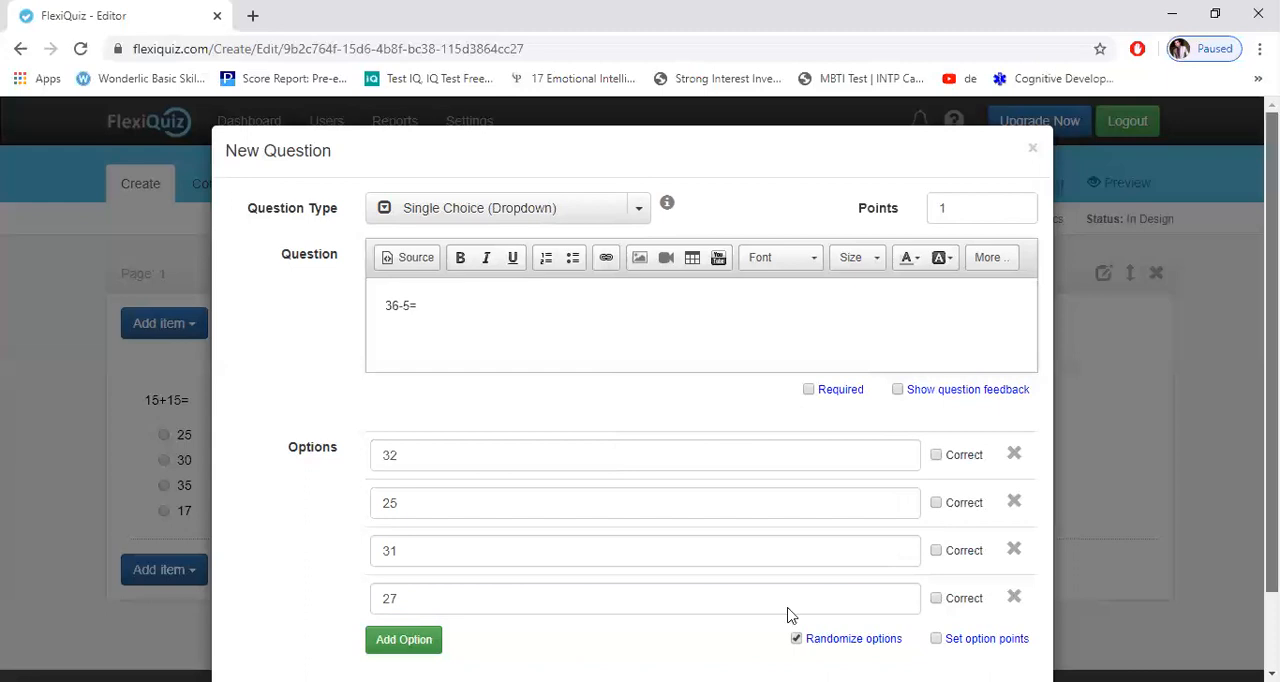
# Step: Mark 31 as the correct answer and save the dropdown question while starting another one
pyautogui.scroll(-1, 790, 615)
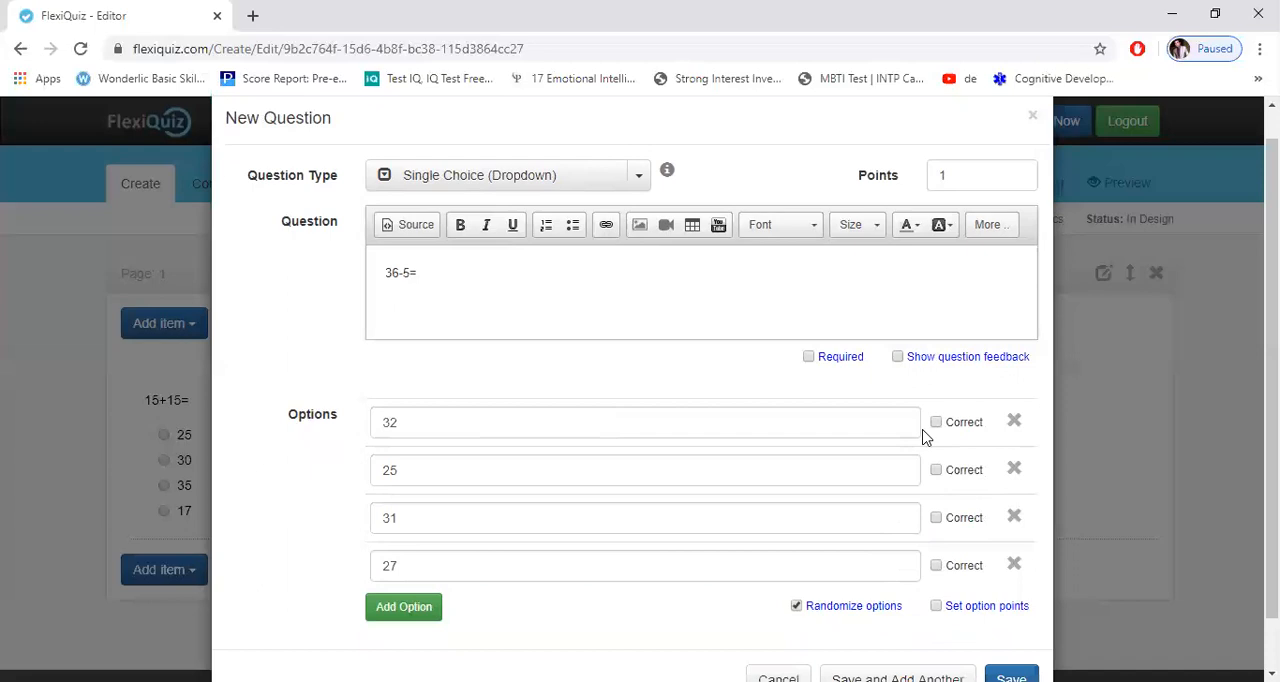
pyautogui.click(936, 519)
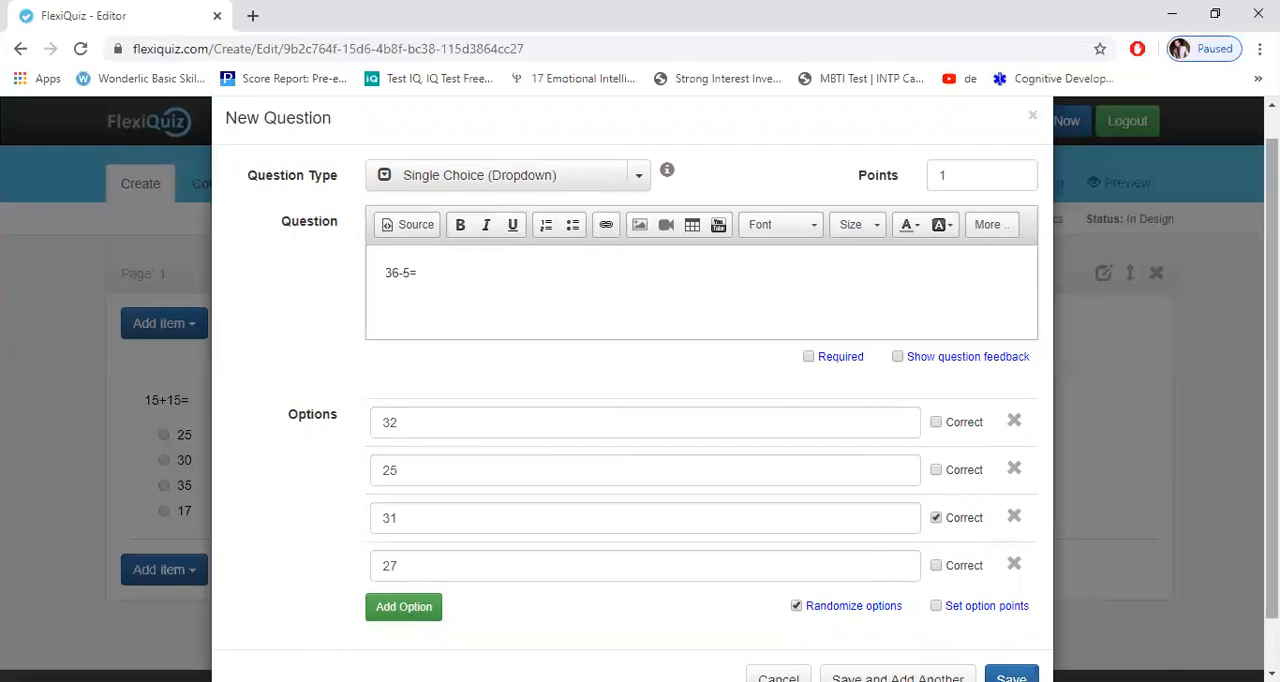
pyautogui.scroll(-1, 871, 642)
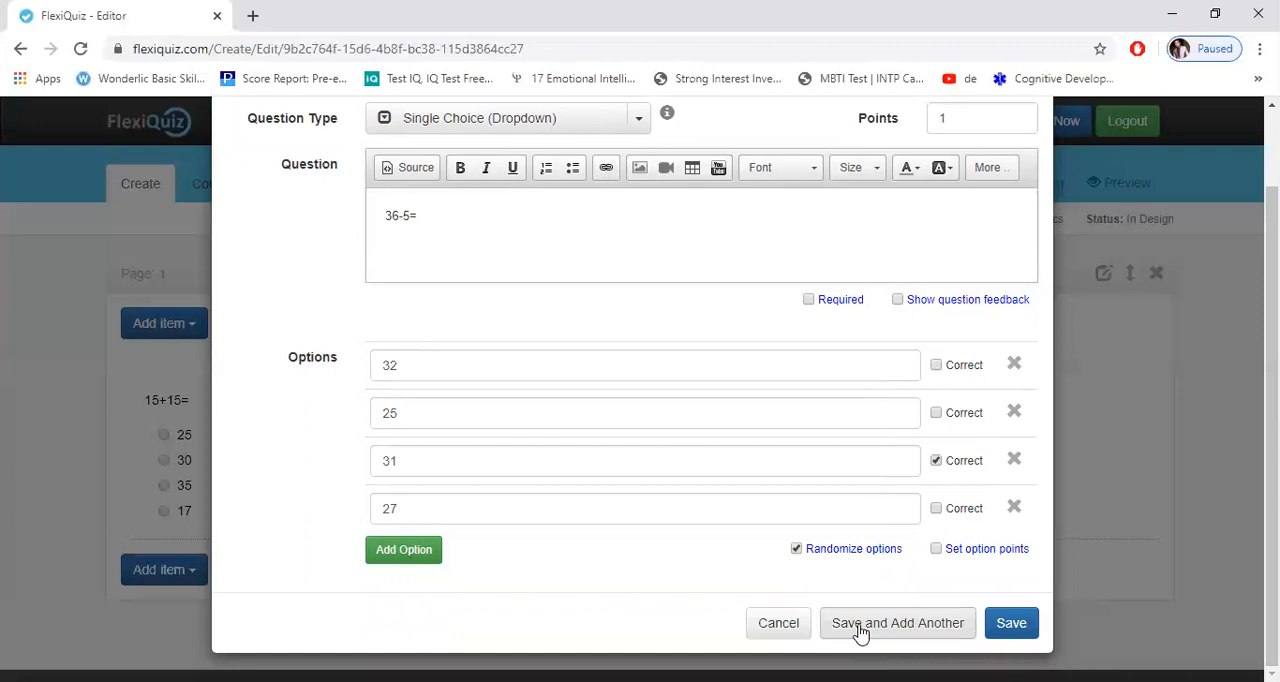
pyautogui.click(858, 623)
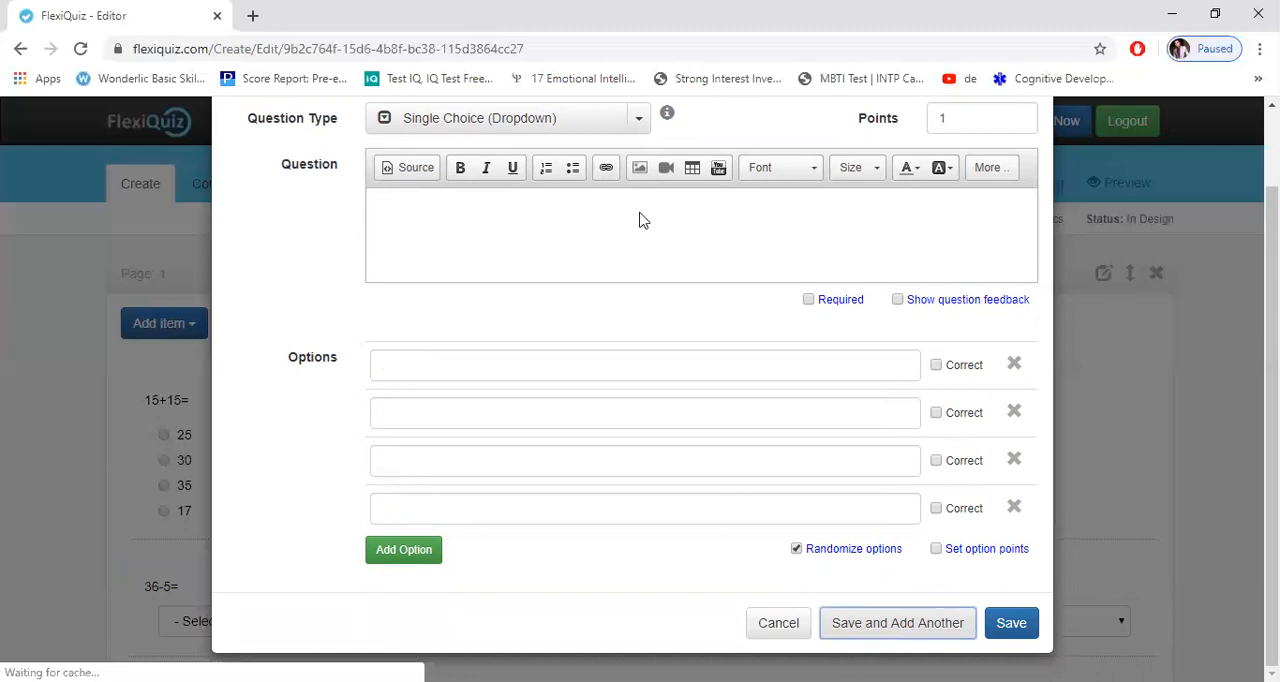
# Step: Set the third question's type to Multiple Choice and place the cursor in its question text
pyautogui.scroll(1, 493, 314)
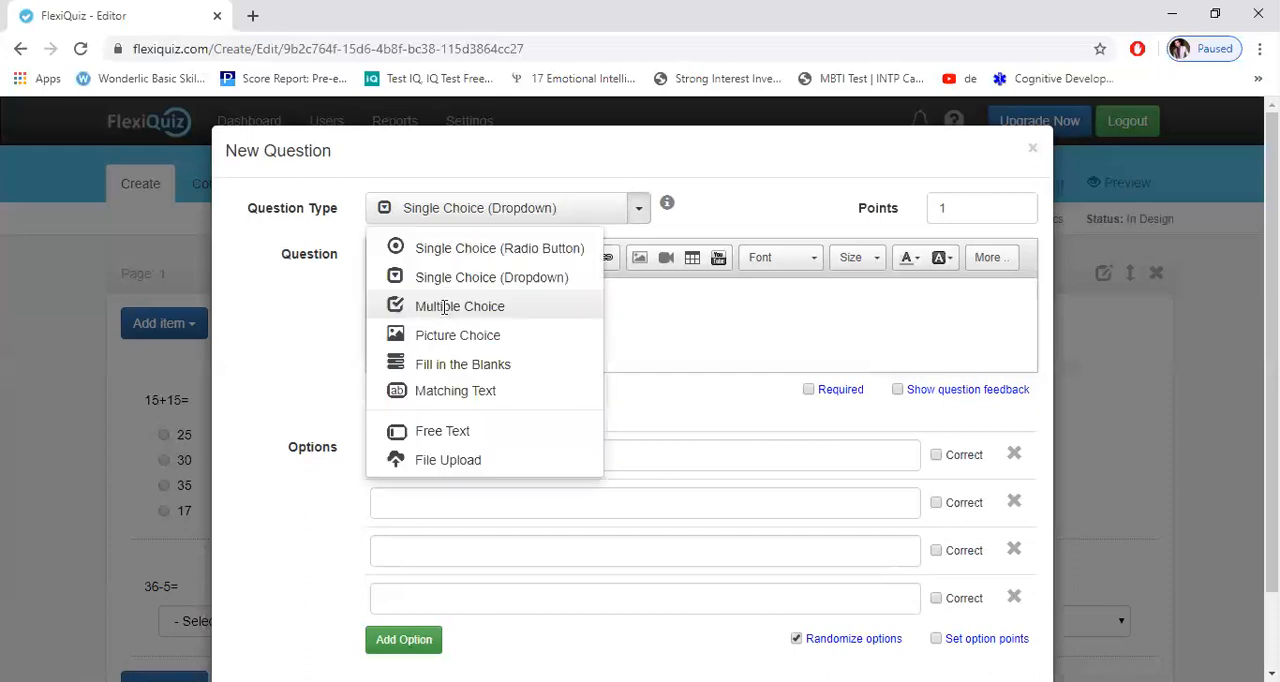
pyautogui.click(448, 316)
pyautogui.click(451, 316)
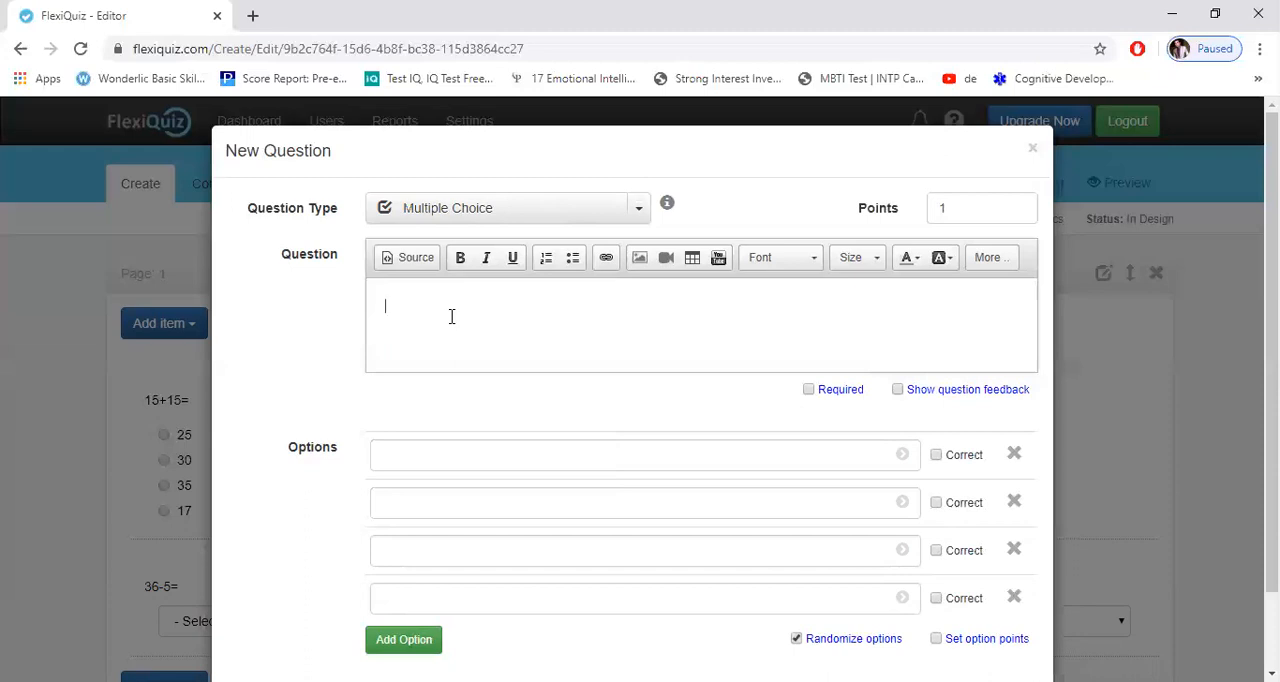
# Step: Enter "15+10=" as the text of the third question
pyautogui.write('15+10=')
# Step: Enter 25, 19, 20+5 and 31 as the four answer options of the multiple choice question
pyautogui.click(448, 462)
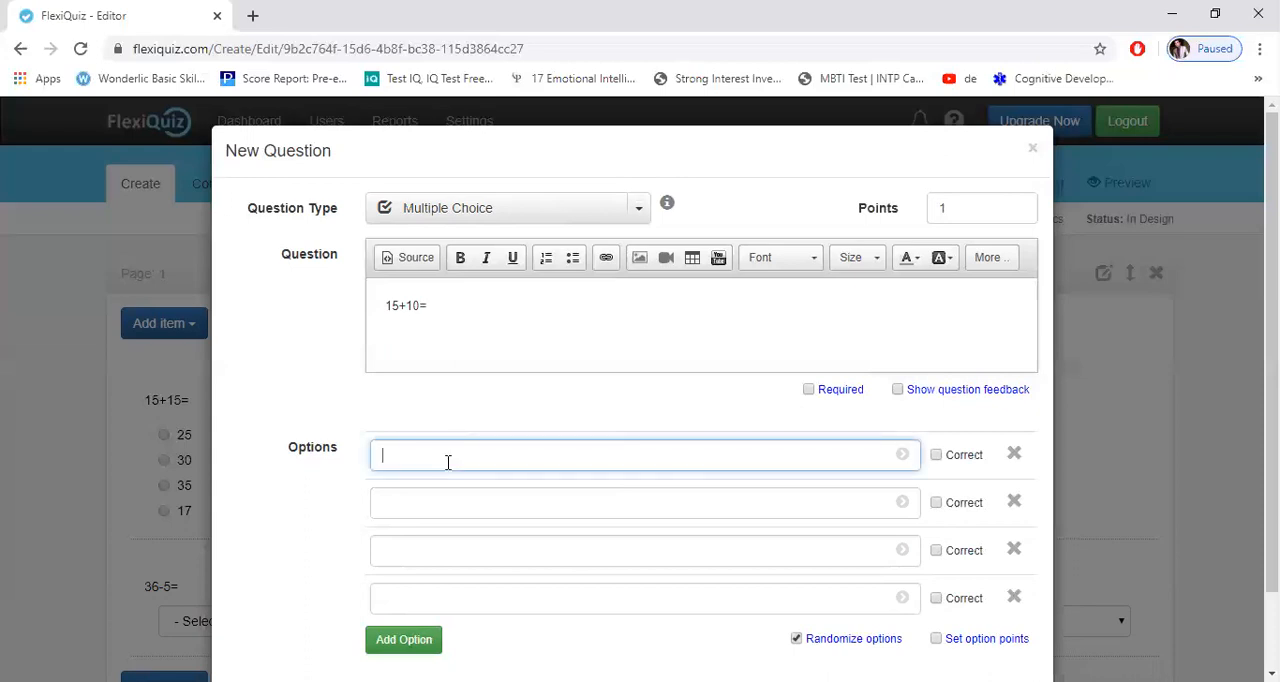
pyautogui.write('25')
pyautogui.click(442, 511)
pyautogui.write('1')
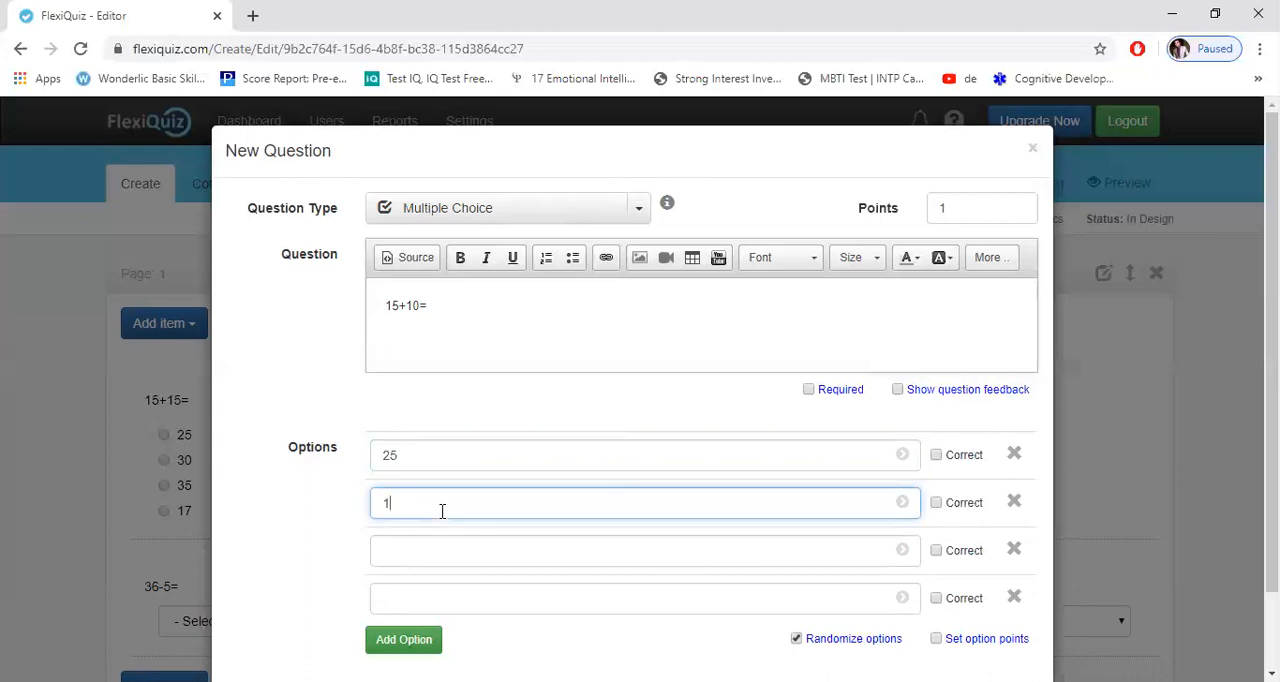
pyautogui.write('9')
pyautogui.click(436, 553)
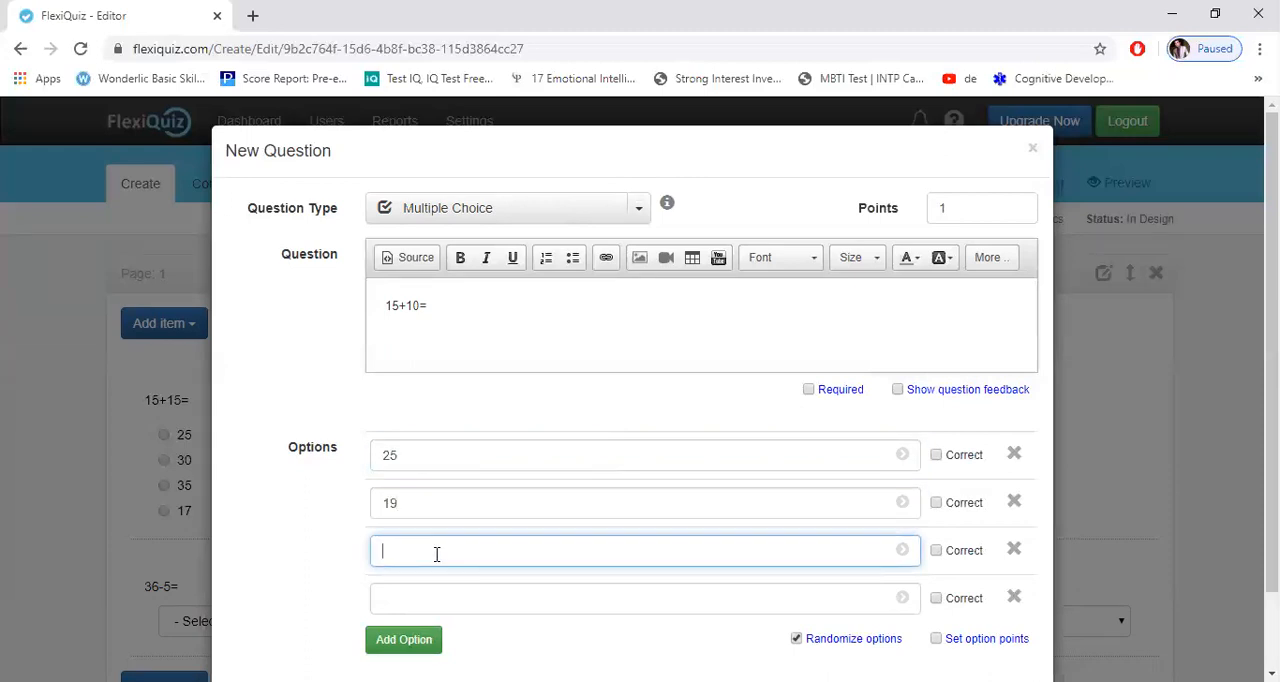
pyautogui.write('20+5')
pyautogui.click(431, 599)
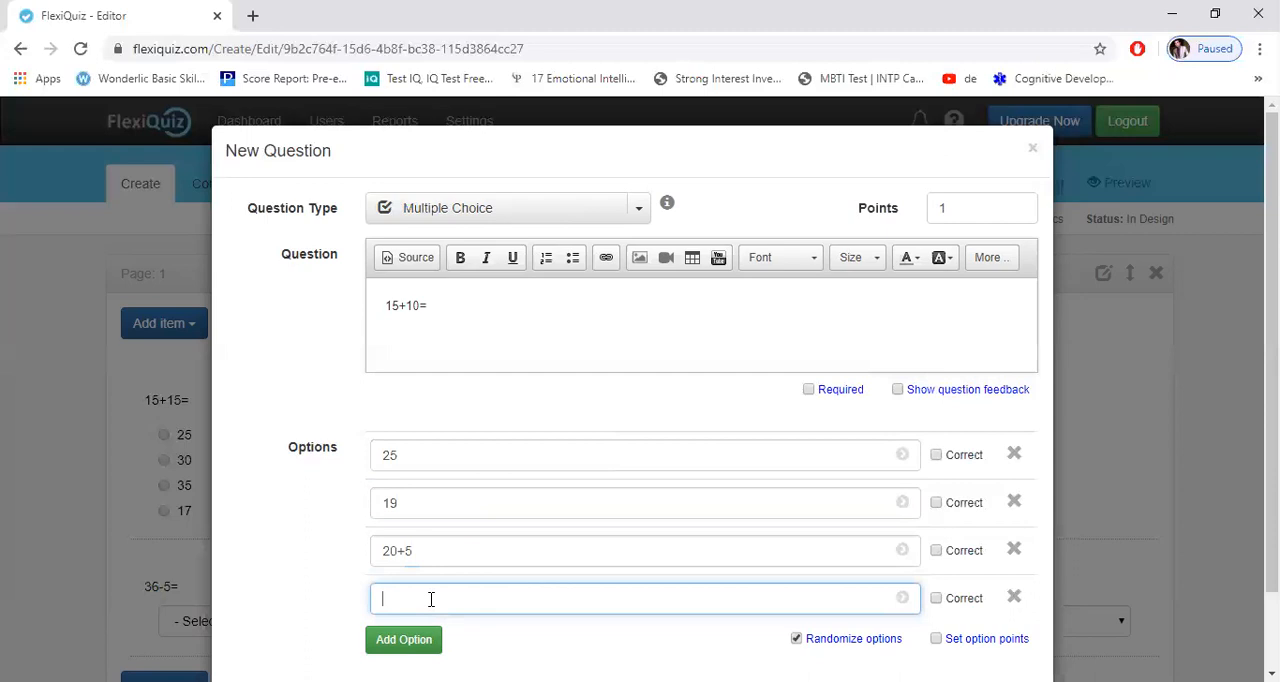
pyautogui.write('31')
pyautogui.click(600, 394)
# Step: Mark 25 and 20+5 as the correct answers and save the multiple choice question
pyautogui.scroll(-1, 600, 394)
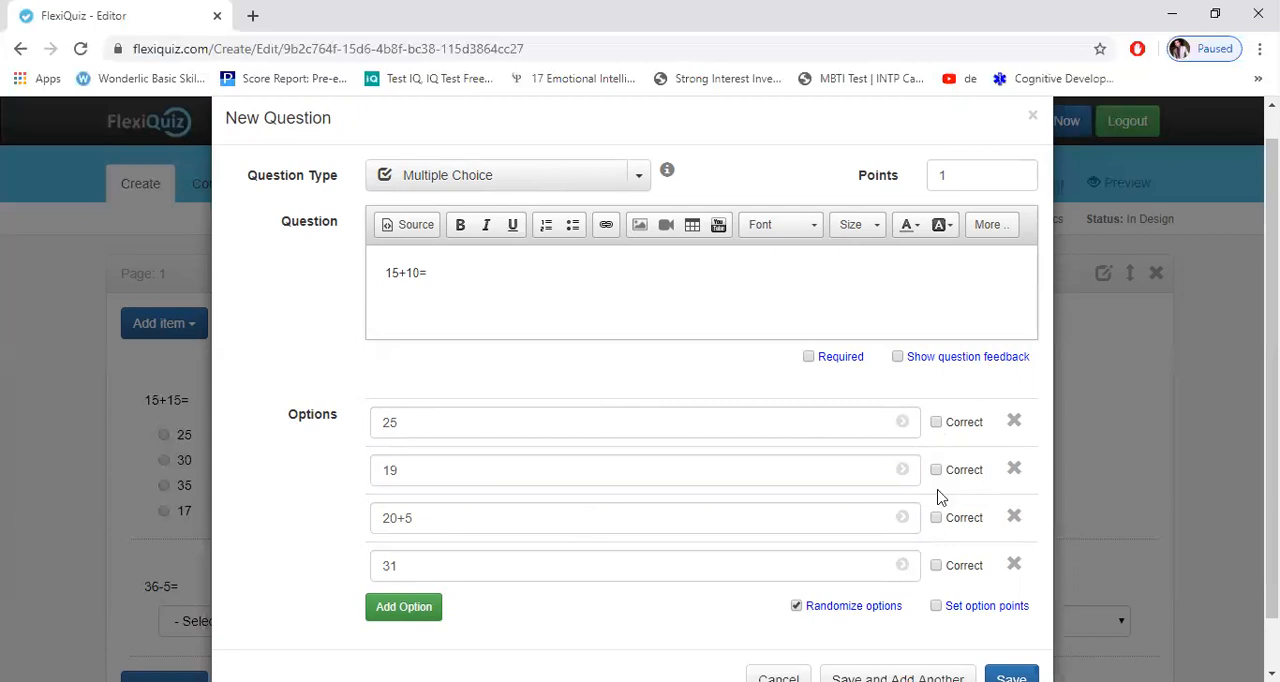
pyautogui.click(936, 422)
pyautogui.click(936, 518)
pyautogui.scroll(-1, 632, 400)
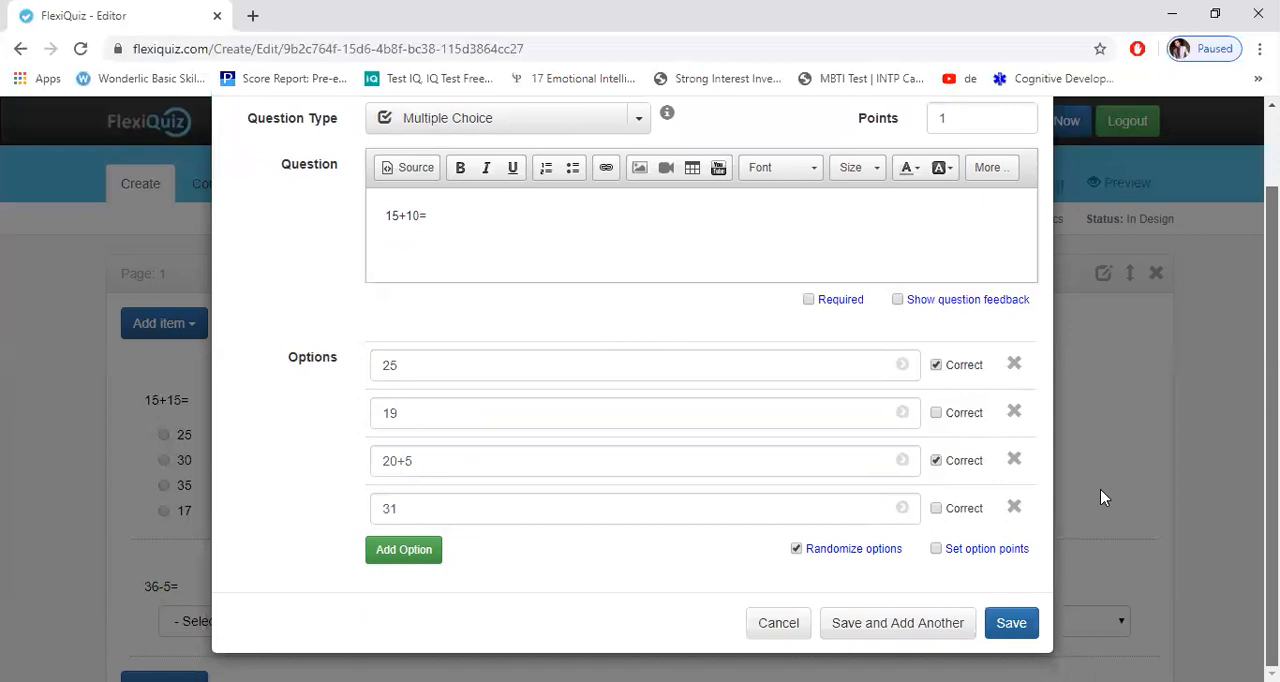
pyautogui.click(1005, 628)
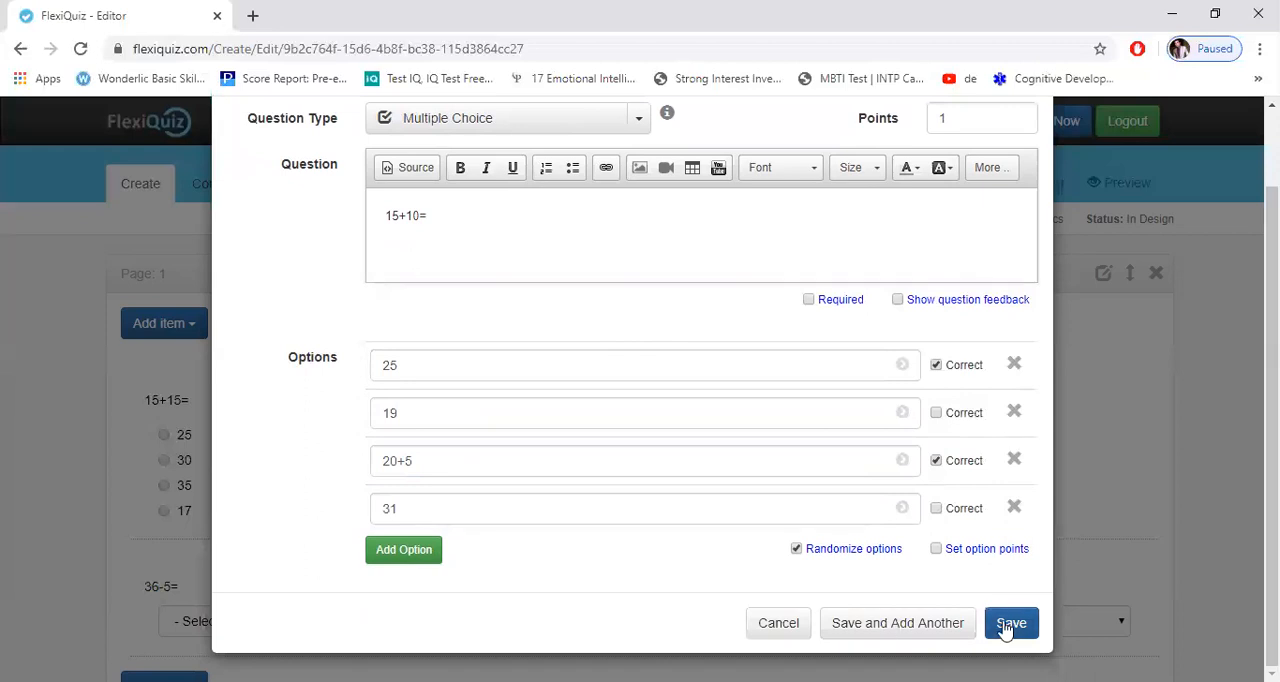
pyautogui.click(1006, 628)
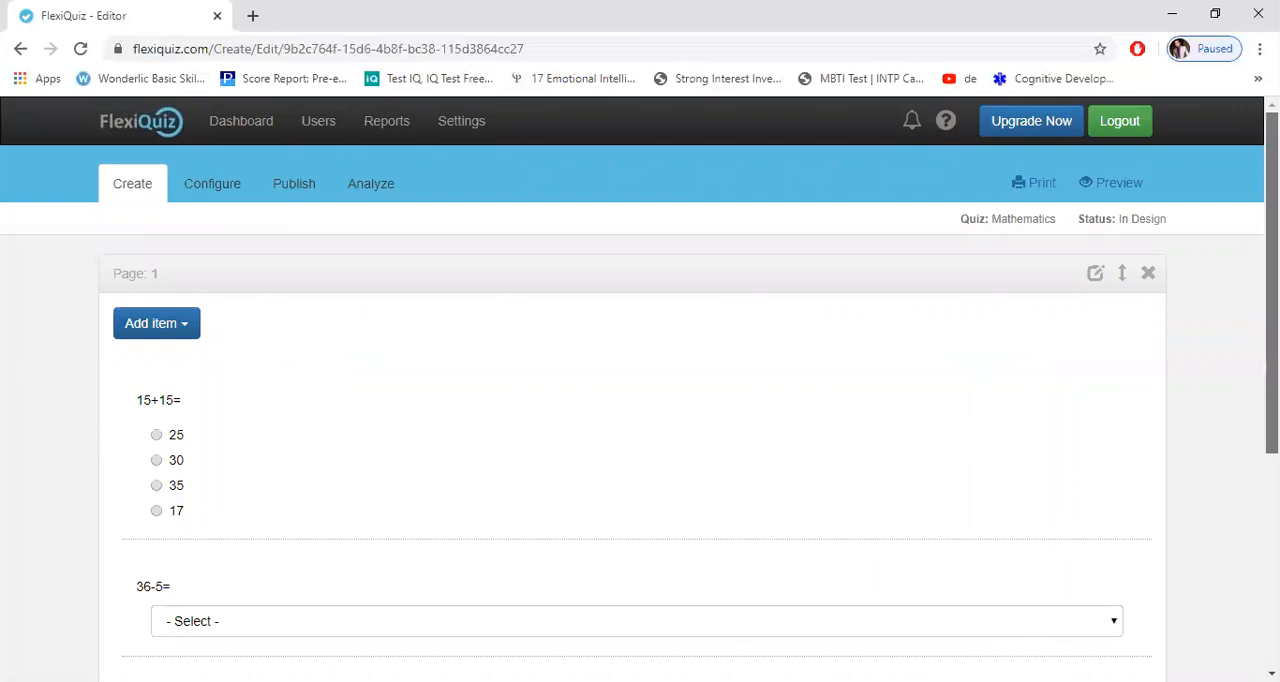
# Step: Try out the radio button answers of the 15+15= question, ending with 30 selected
pyautogui.scroll(-1, 731, 266)
pyautogui.scroll(-1, 731, 266)
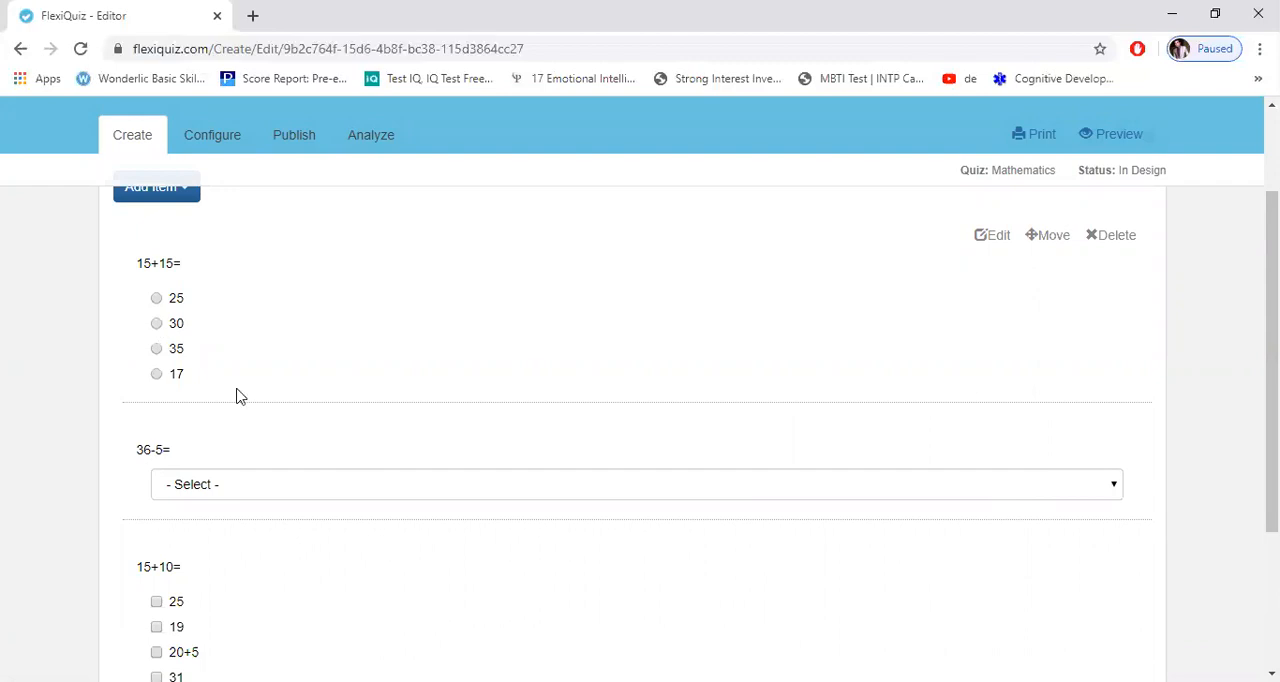
pyautogui.click(156, 323)
pyautogui.click(156, 349)
pyautogui.click(156, 374)
pyautogui.click(156, 323)
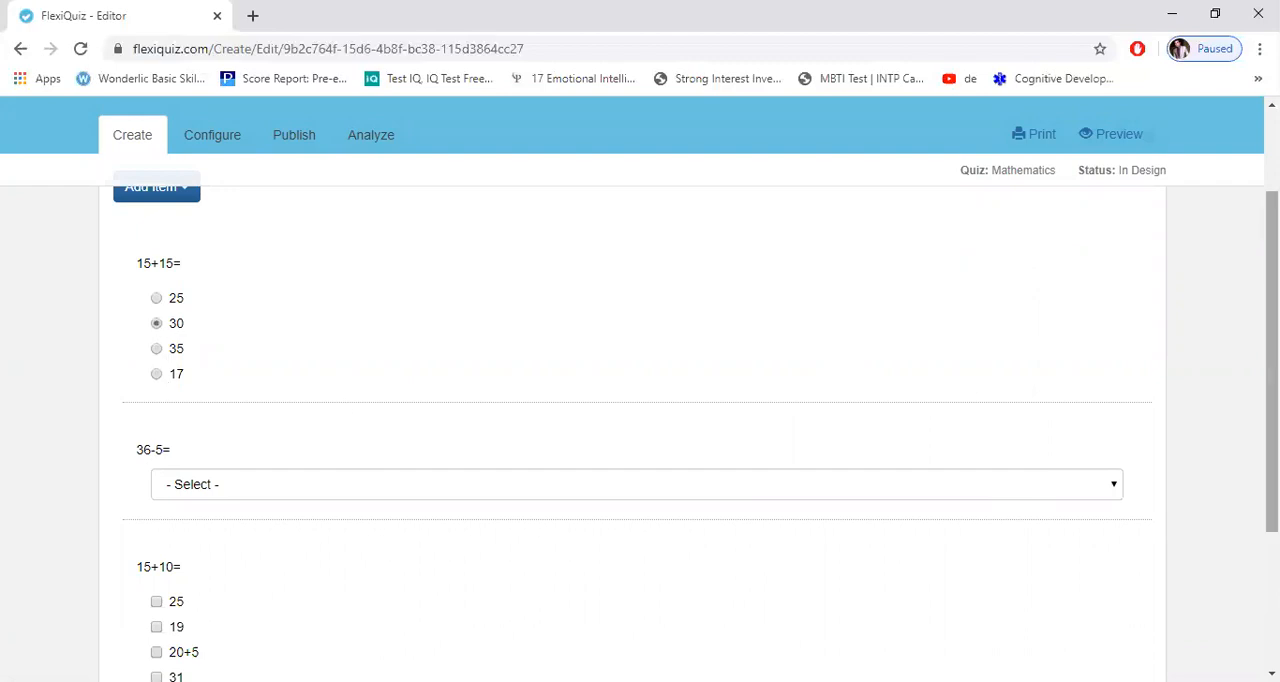
# Step: Choose 31 in the 36-5= dropdown and select 25 and 20+5 for the 15+10= question
pyautogui.scroll(-2, 689, 394)
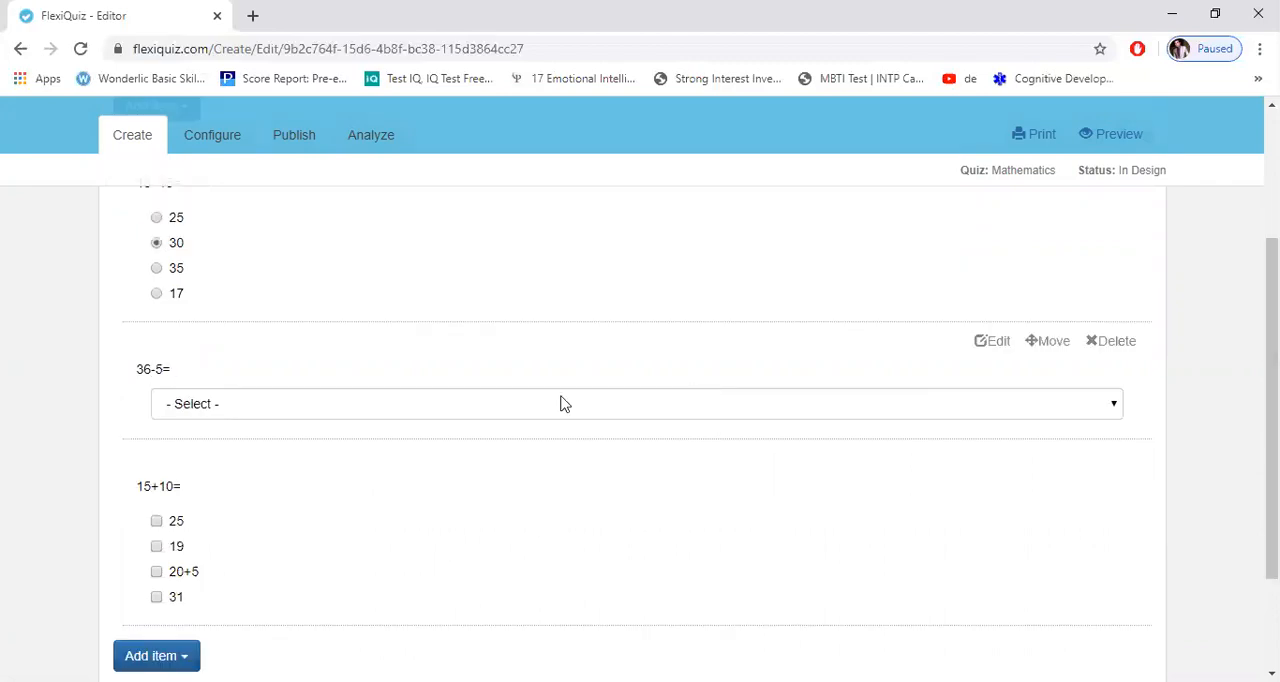
pyautogui.click(1115, 408)
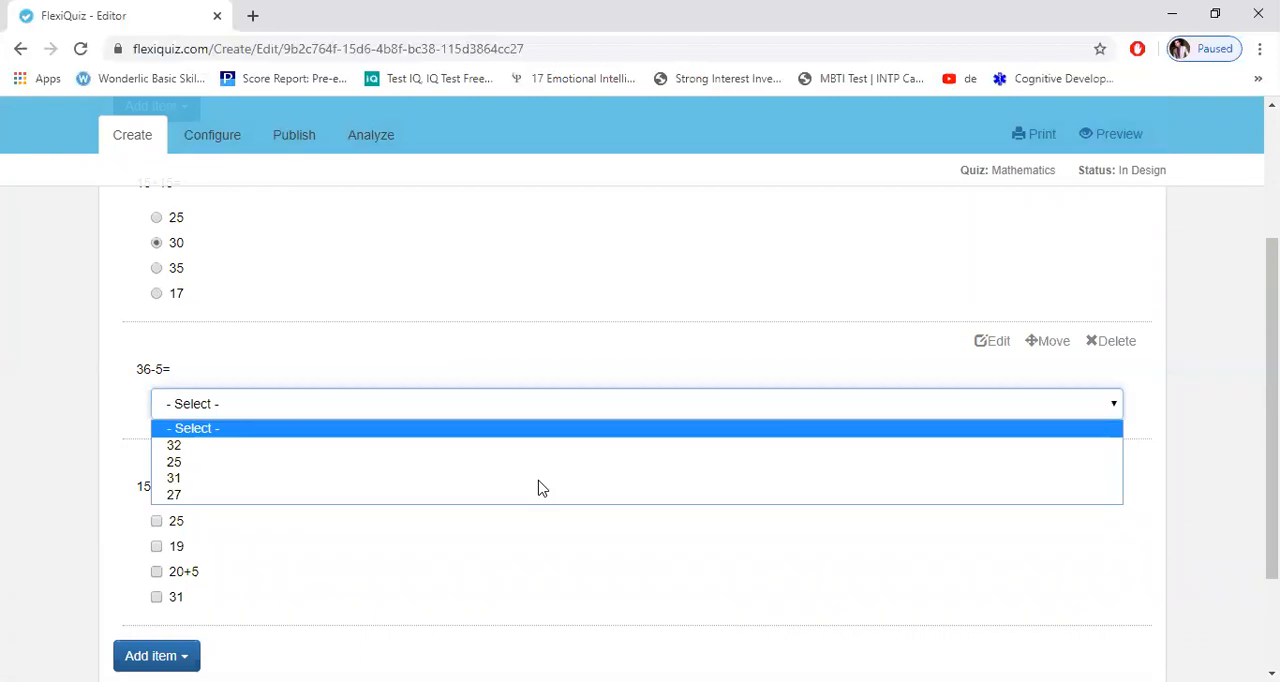
pyautogui.click(370, 484)
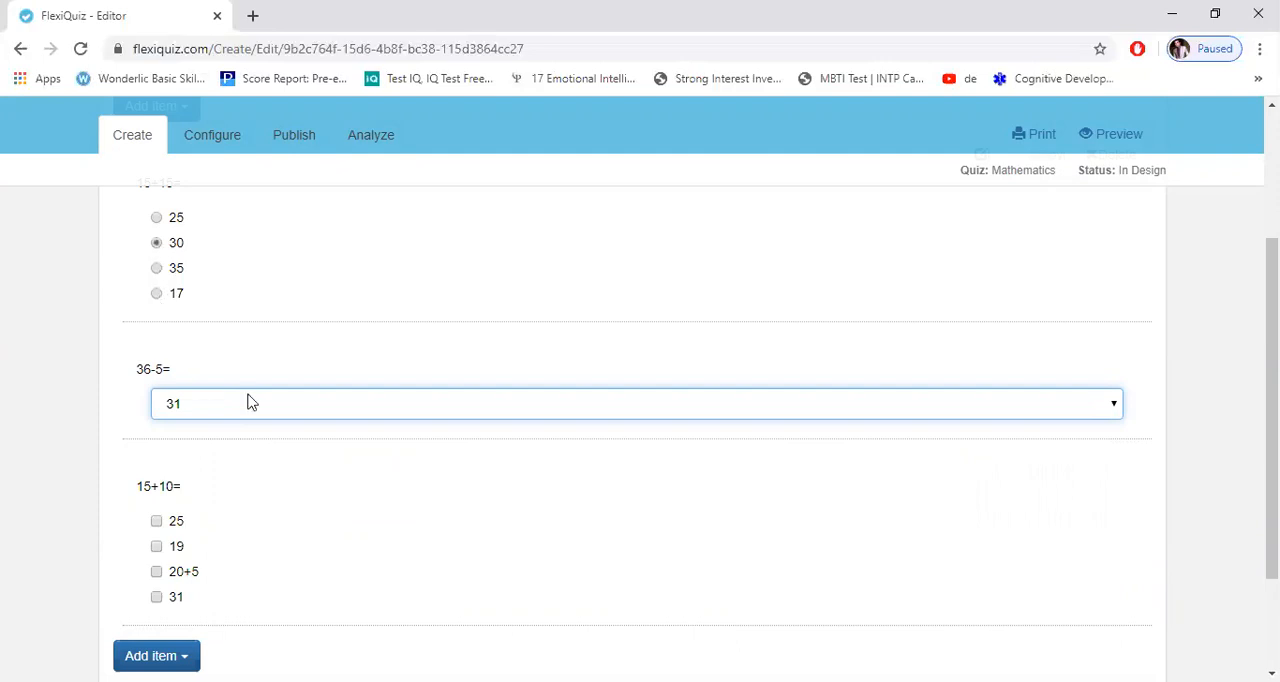
pyautogui.click(179, 524)
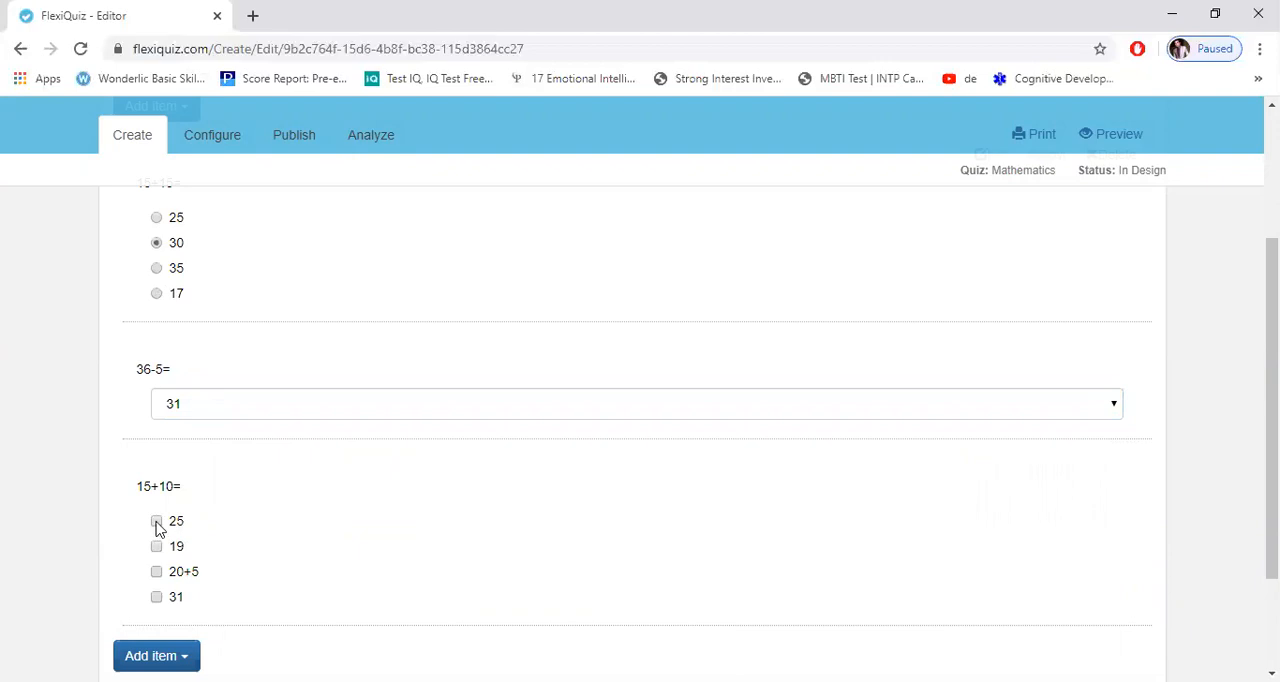
pyautogui.click(157, 523)
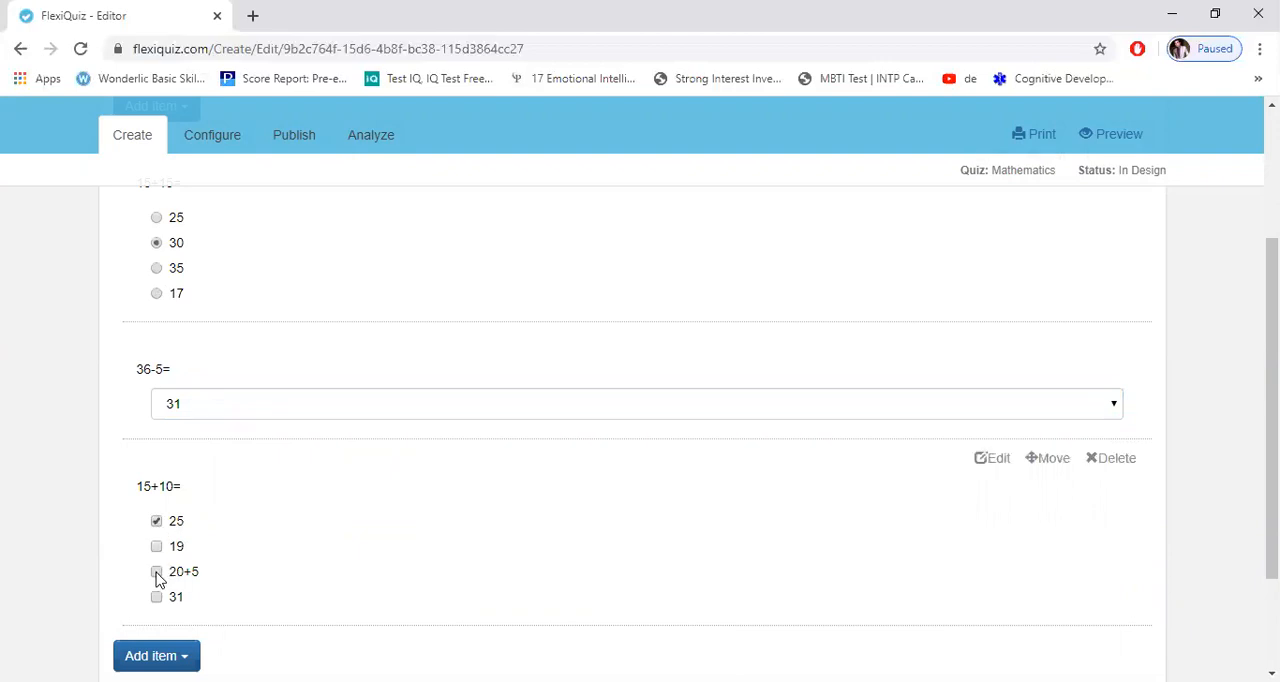
pyautogui.click(157, 574)
# Step: Open a new question below the existing ones, examine the available question types and cancel it
pyautogui.scroll(-1, 640, 420)
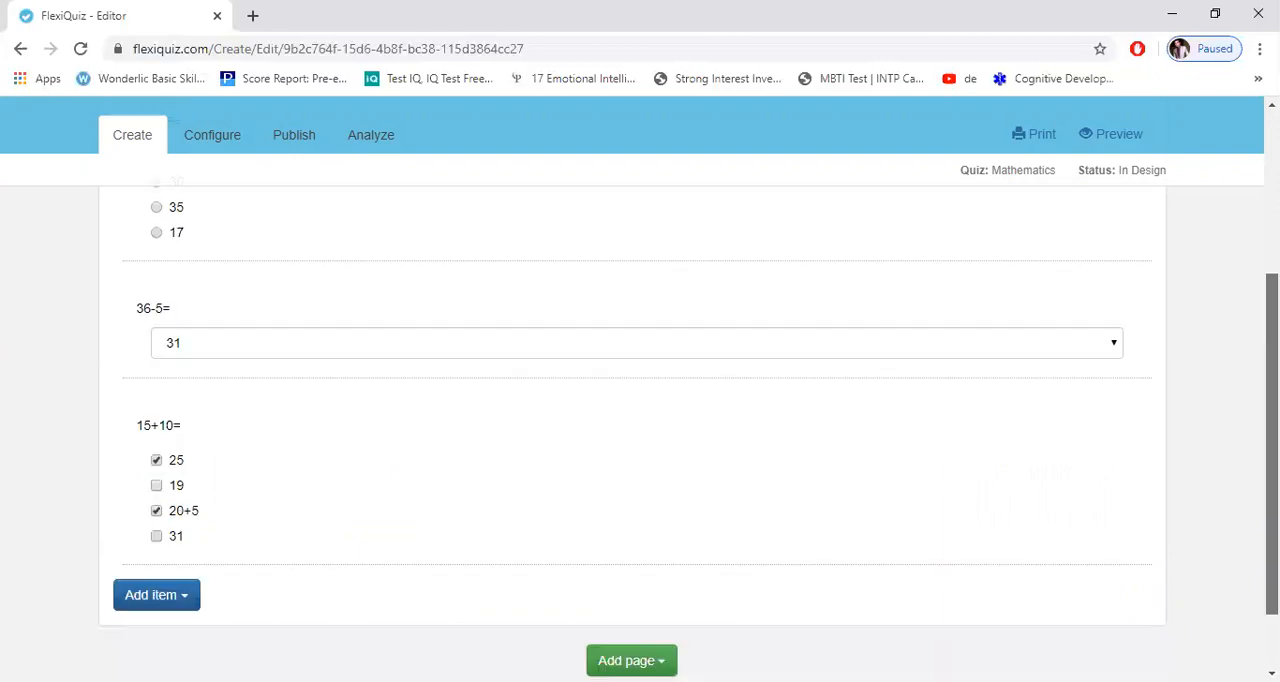
pyautogui.scroll(2, 640, 420)
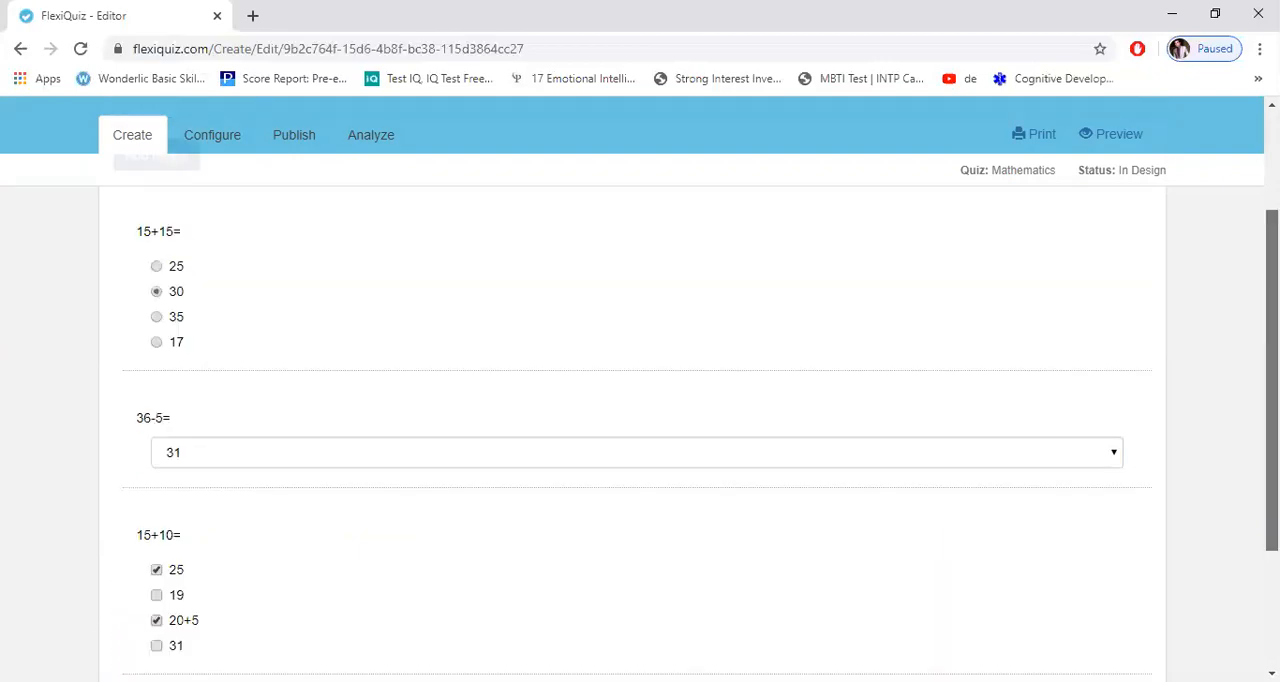
pyautogui.scroll(-3, 640, 420)
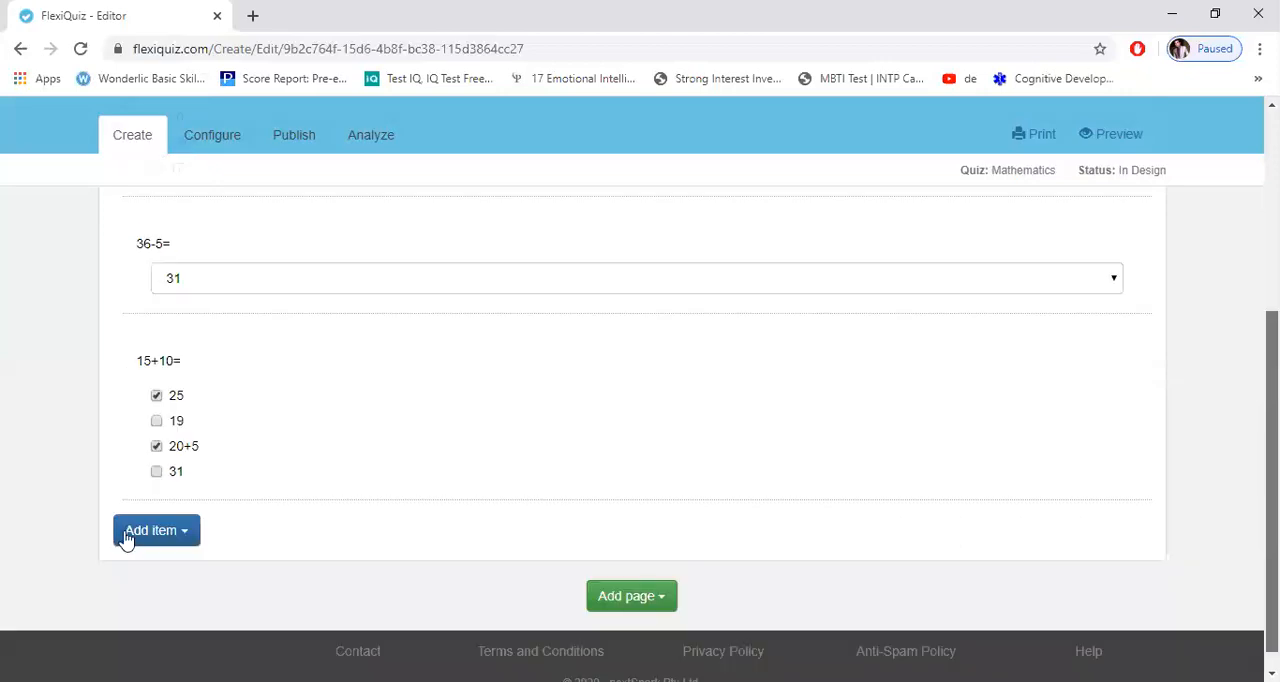
pyautogui.scroll(-1, 157, 531)
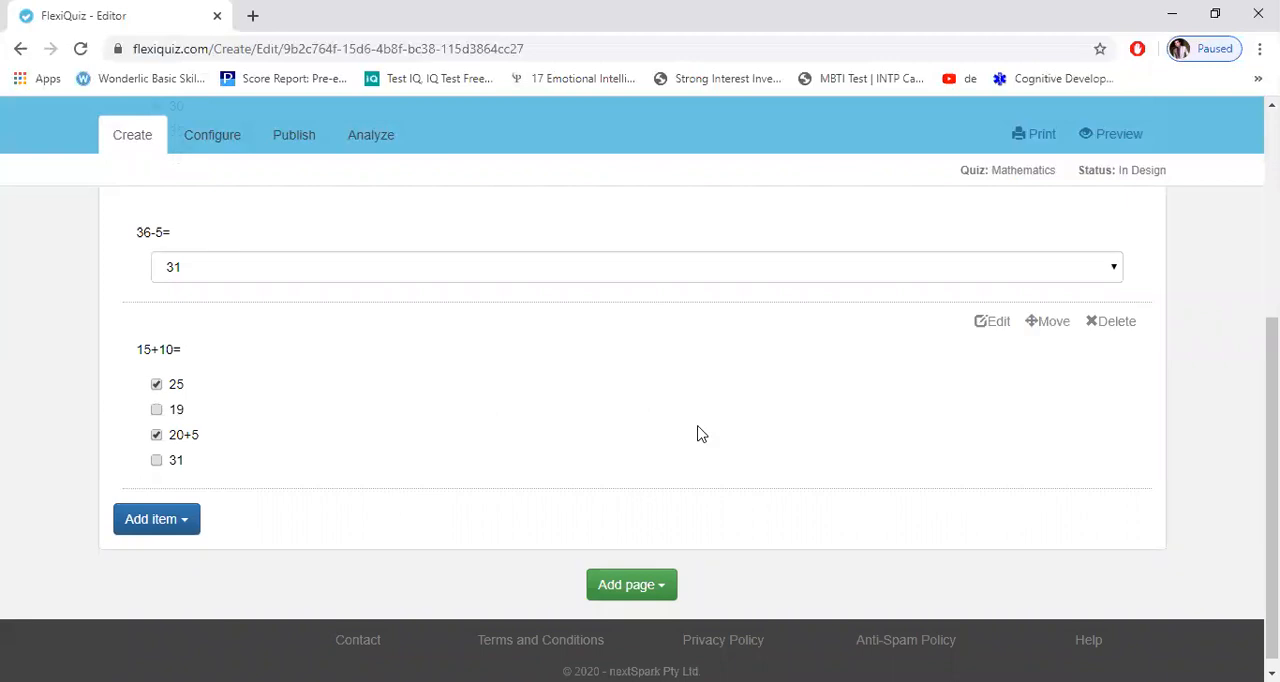
pyautogui.click(165, 517)
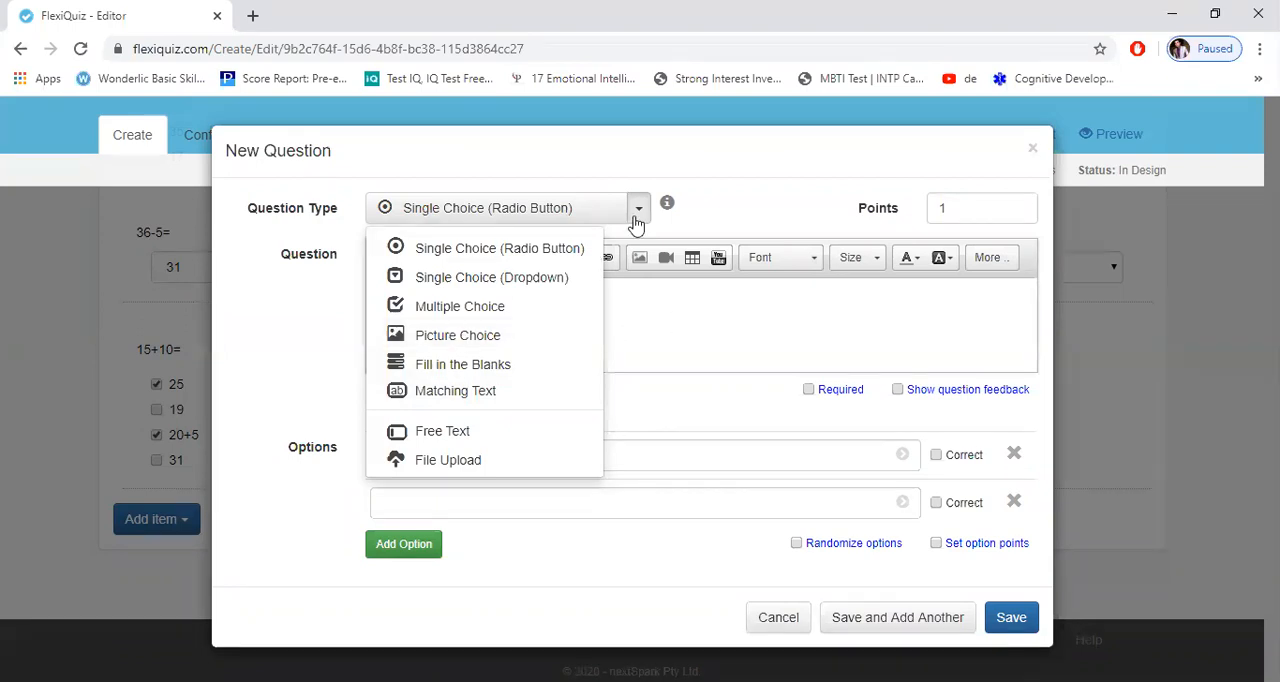
pyautogui.click(668, 265)
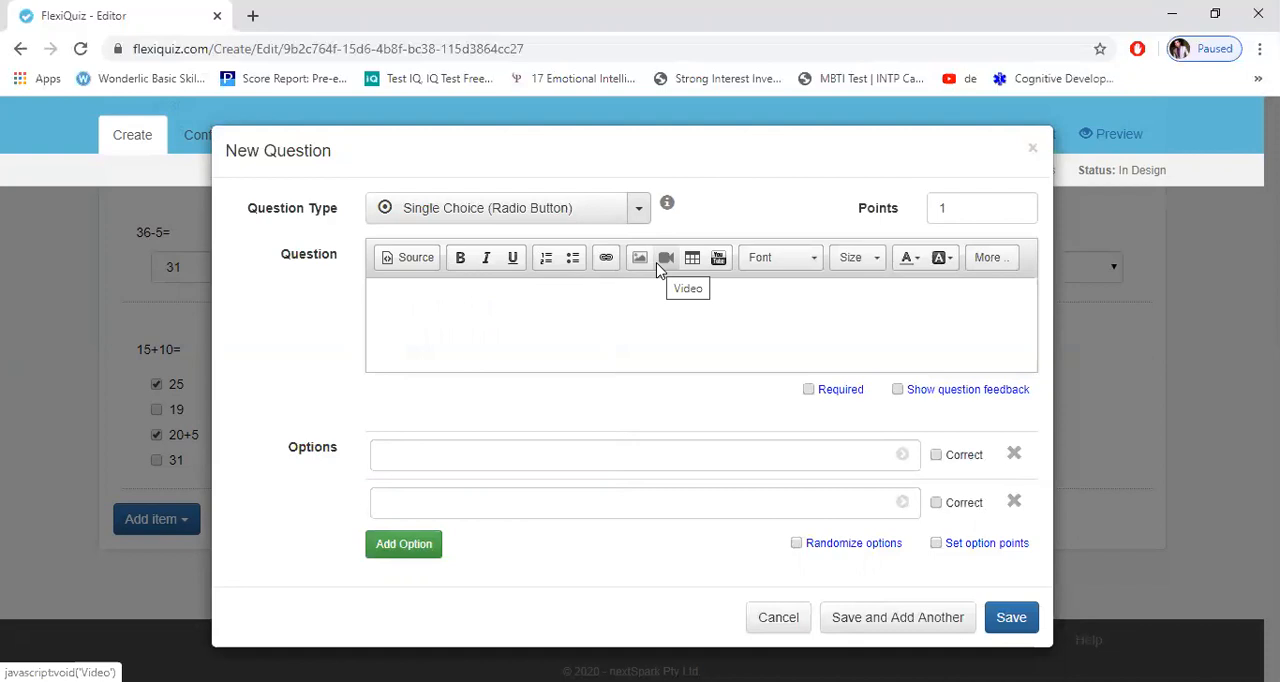
pyautogui.click(768, 617)
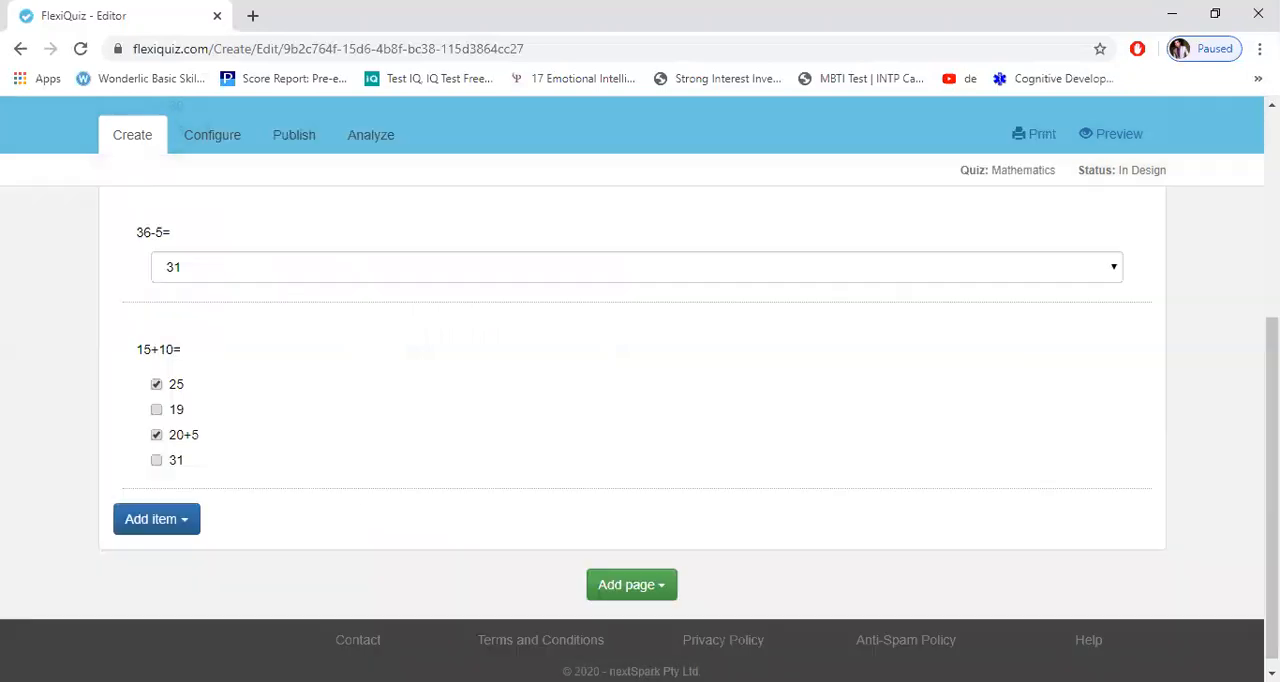
# Step: Open the general configuration settings of the Mathematics quiz
pyautogui.scroll(2, 672, 280)
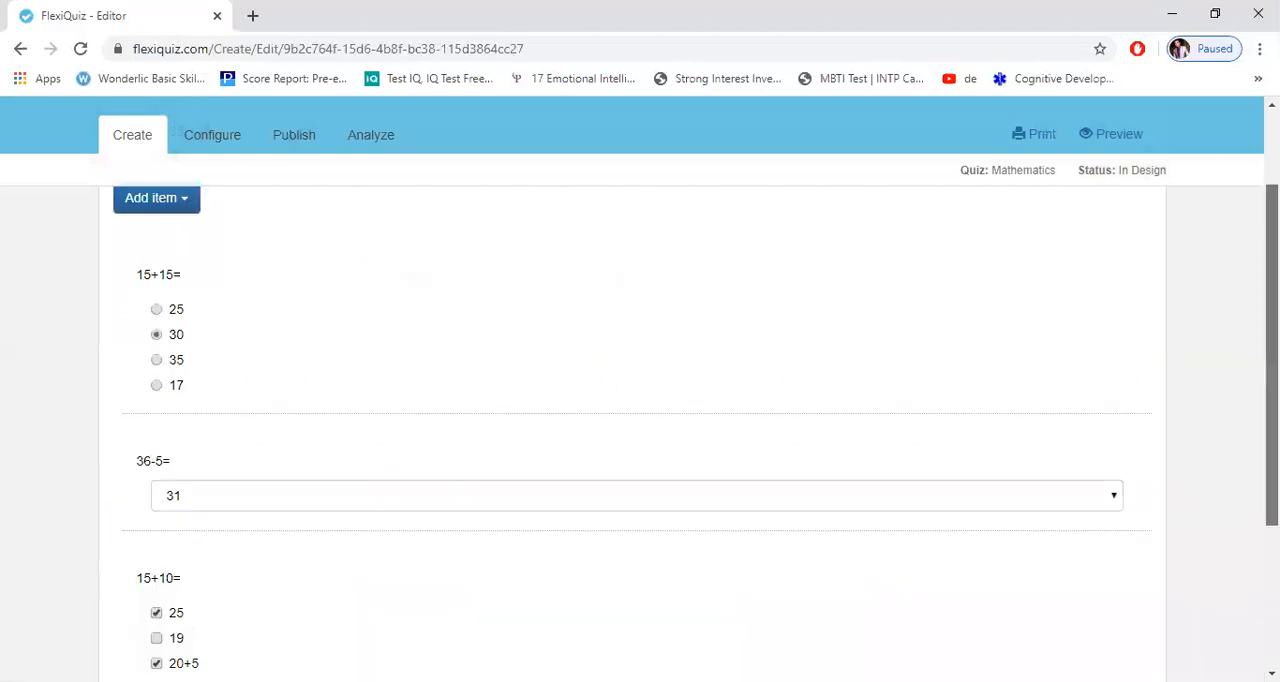
pyautogui.scroll(2, 672, 280)
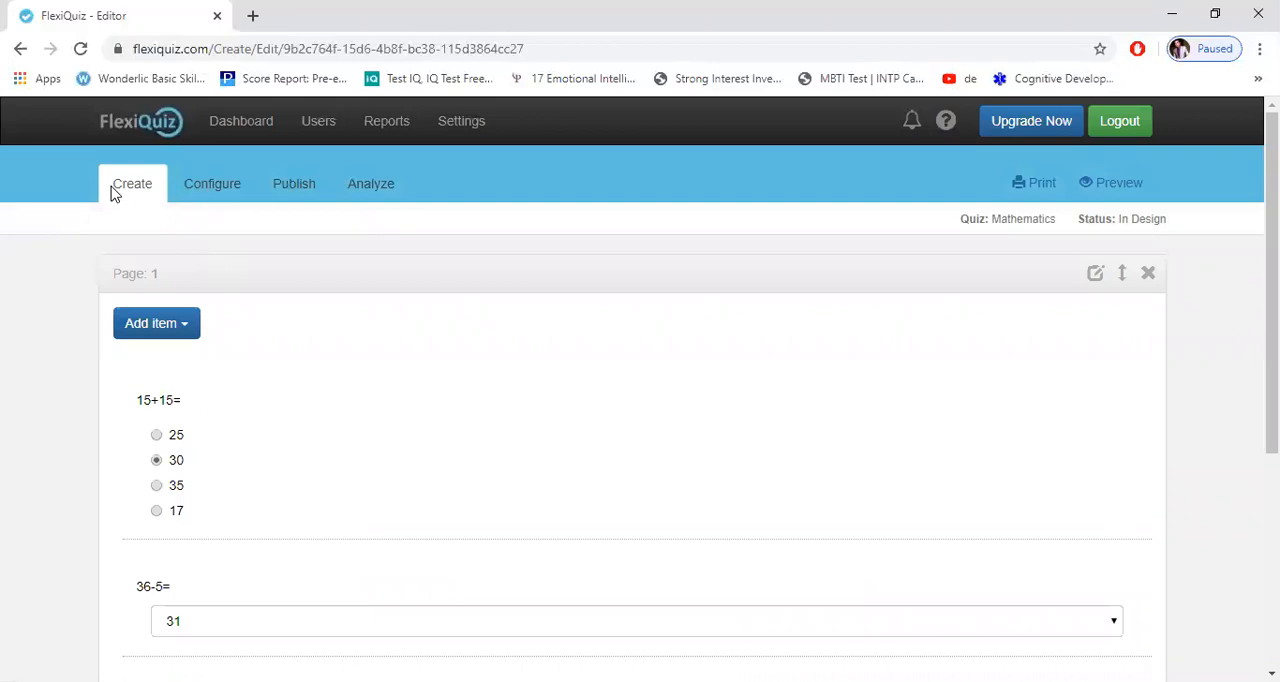
pyautogui.click(206, 192)
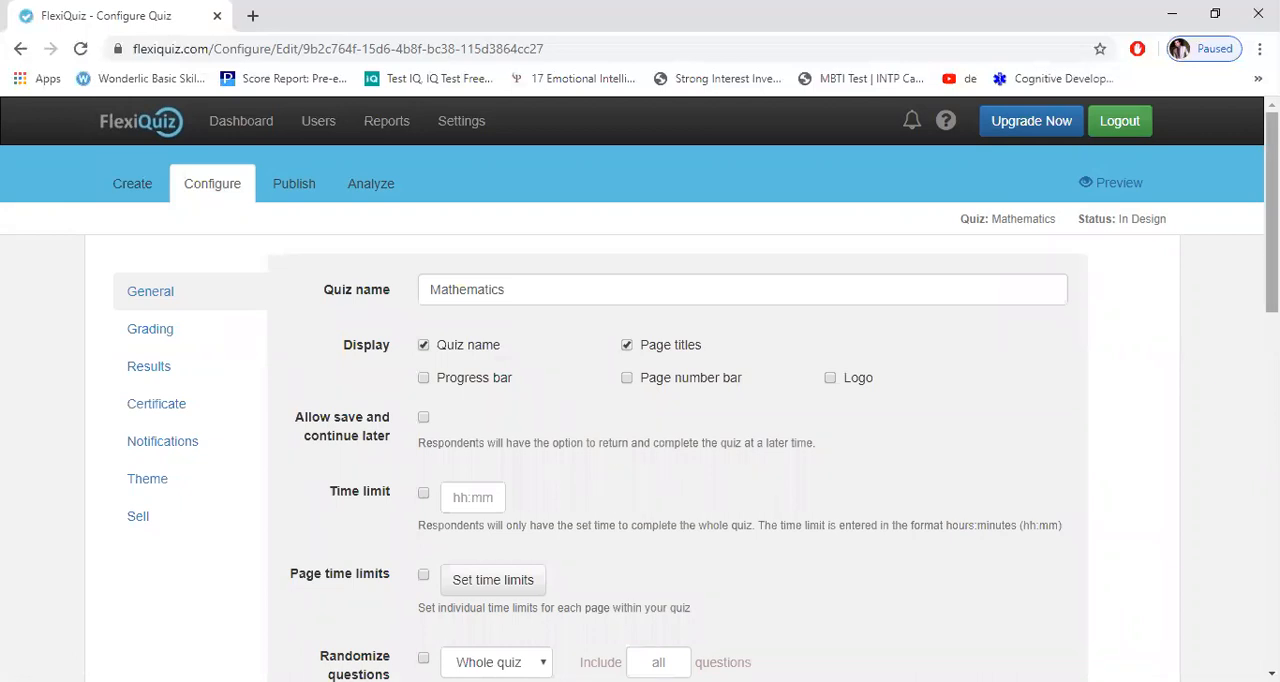
pyautogui.scroll(-1, 657, 260)
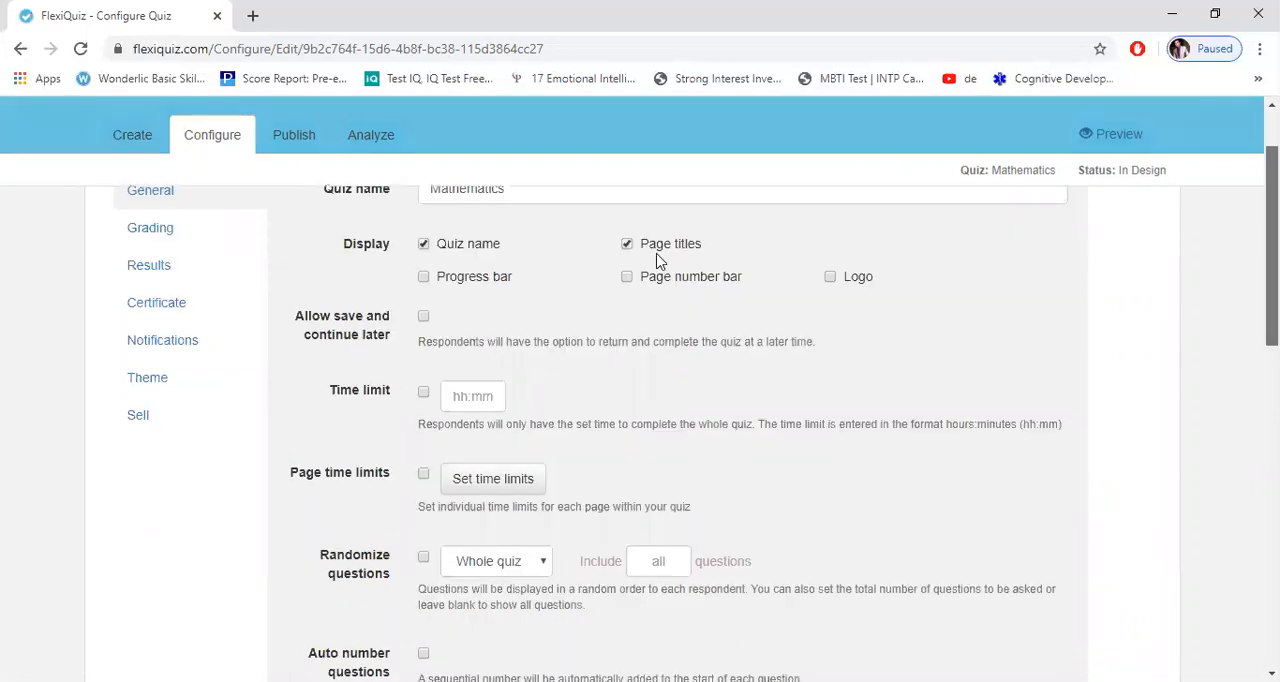
pyautogui.scroll(1, 490, 260)
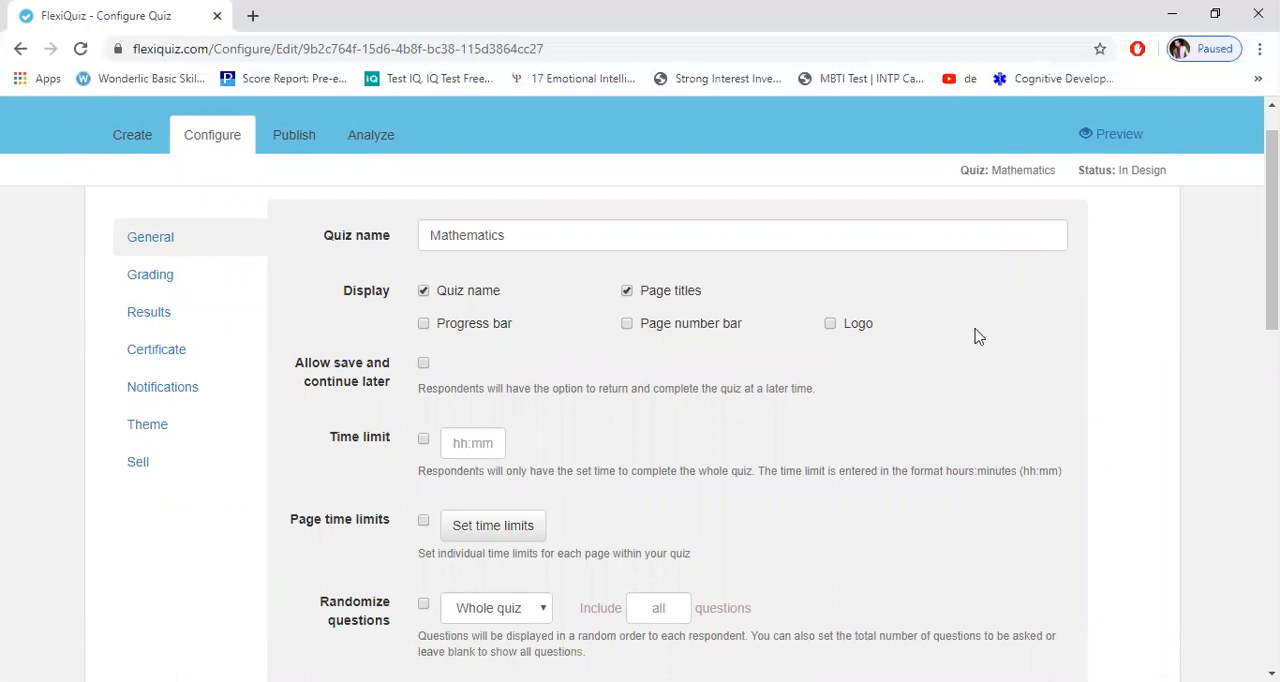
# Step: Enable the time limit for the whole quiz and set it to 00:03
pyautogui.scroll(-1, 784, 294)
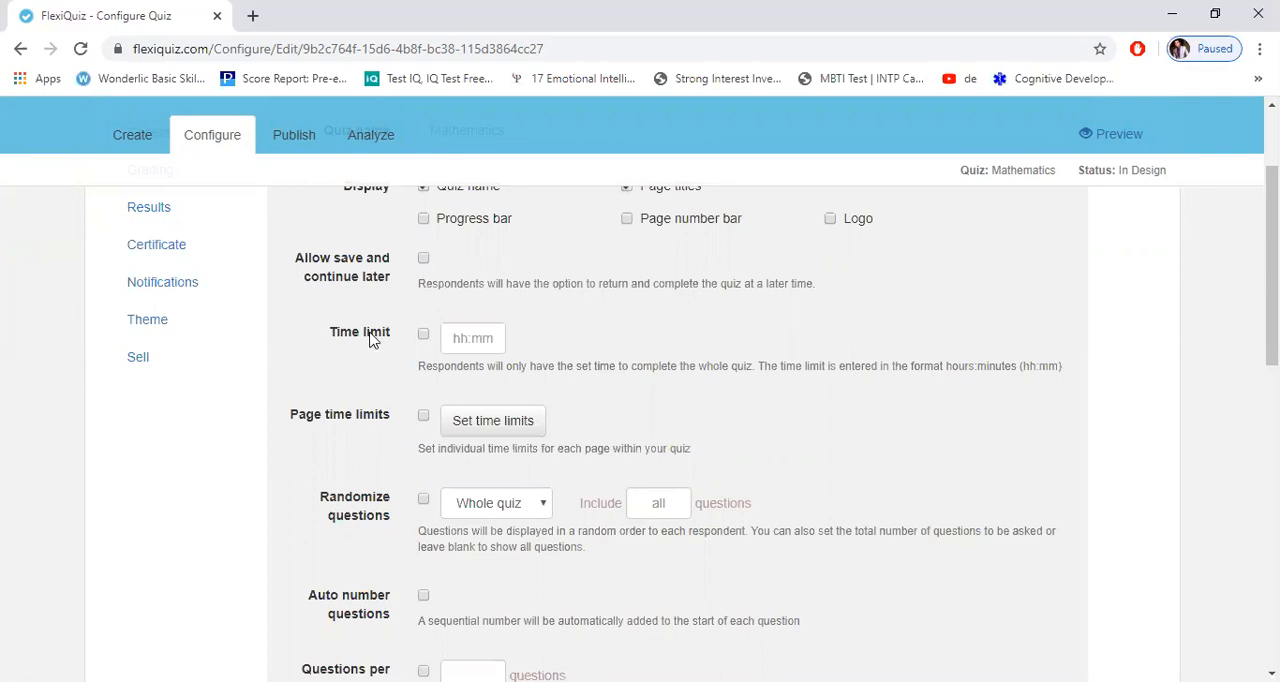
pyautogui.click(423, 336)
pyautogui.click(468, 342)
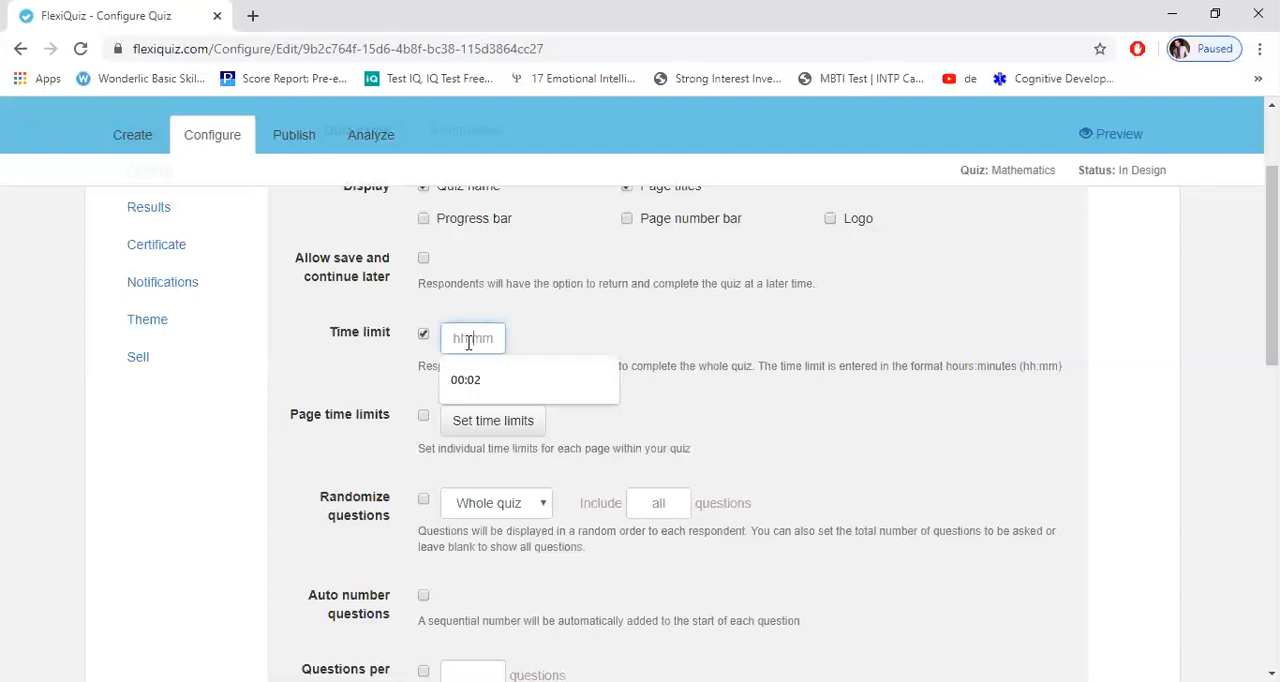
pyautogui.write('00:03')
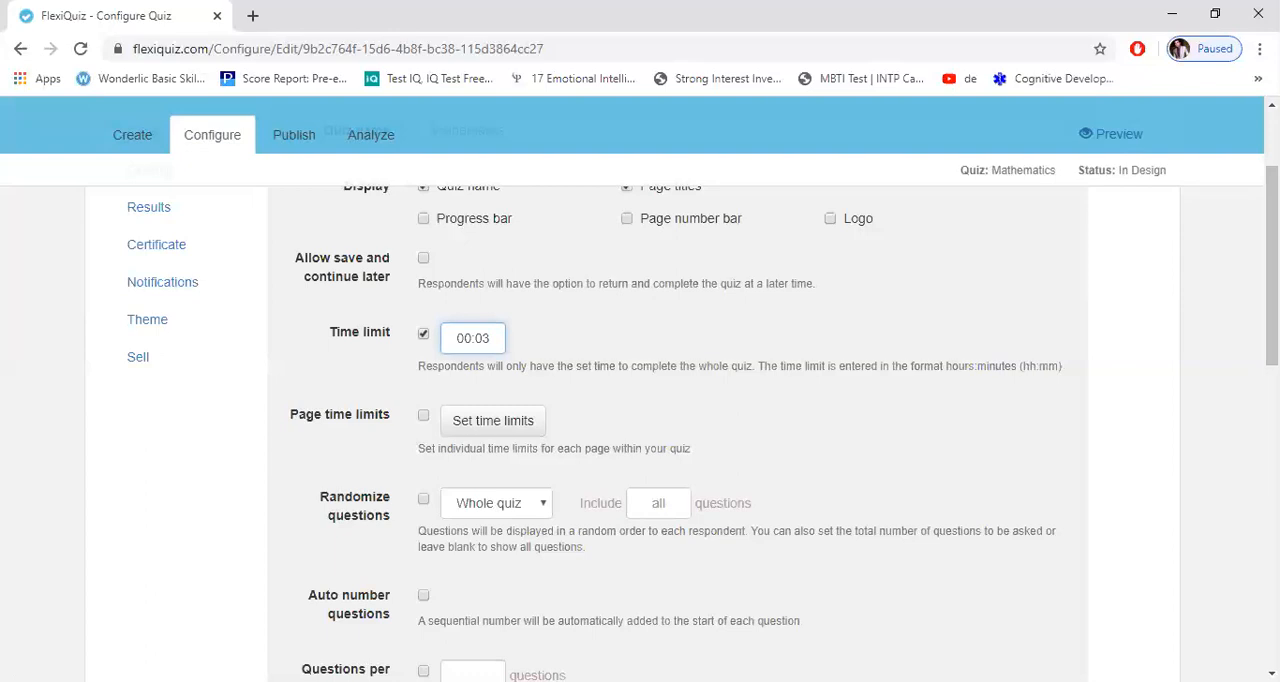
# Step: Enable page time limits, set the limit for page 1 to 00:03:00 and save it
pyautogui.scroll(-1, 803, 335)
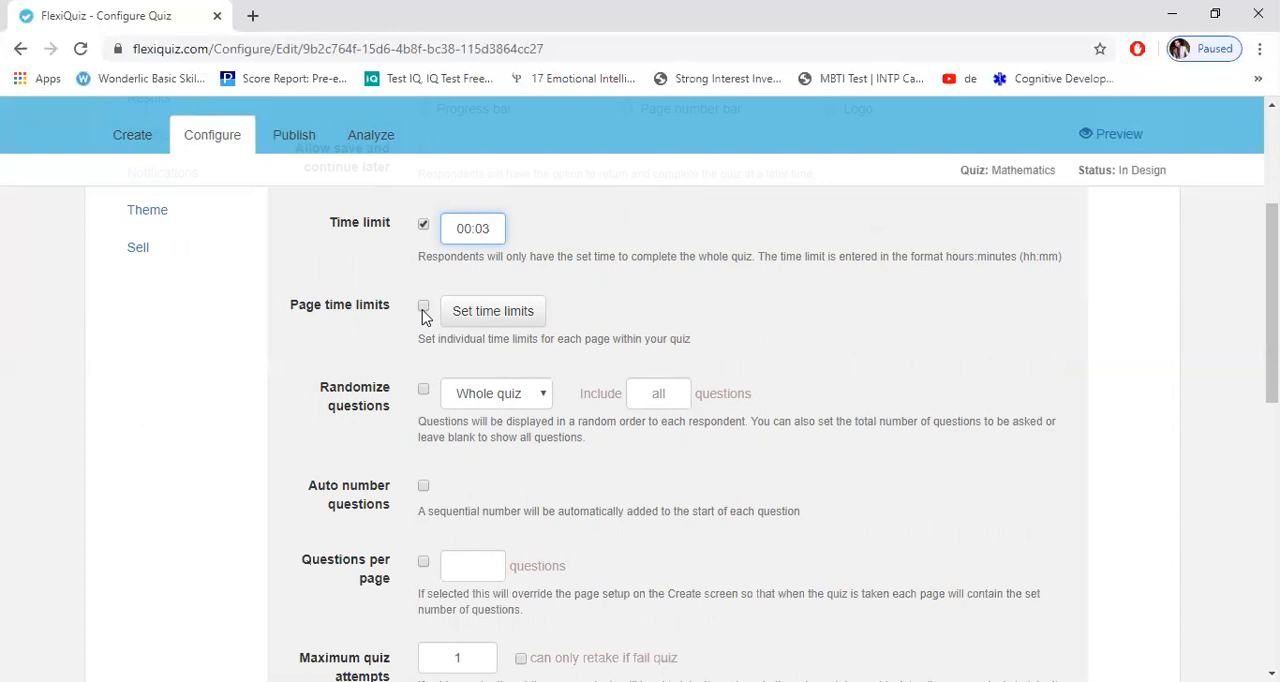
pyautogui.click(423, 309)
pyautogui.click(484, 312)
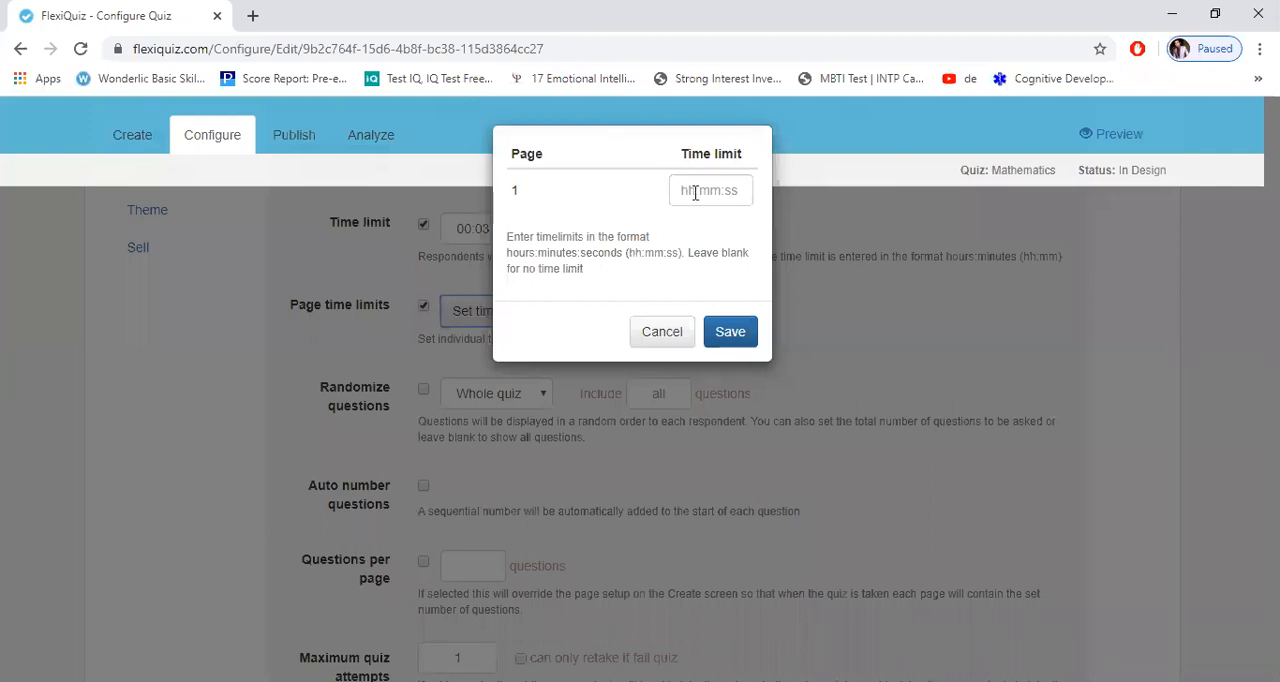
pyautogui.click(695, 193)
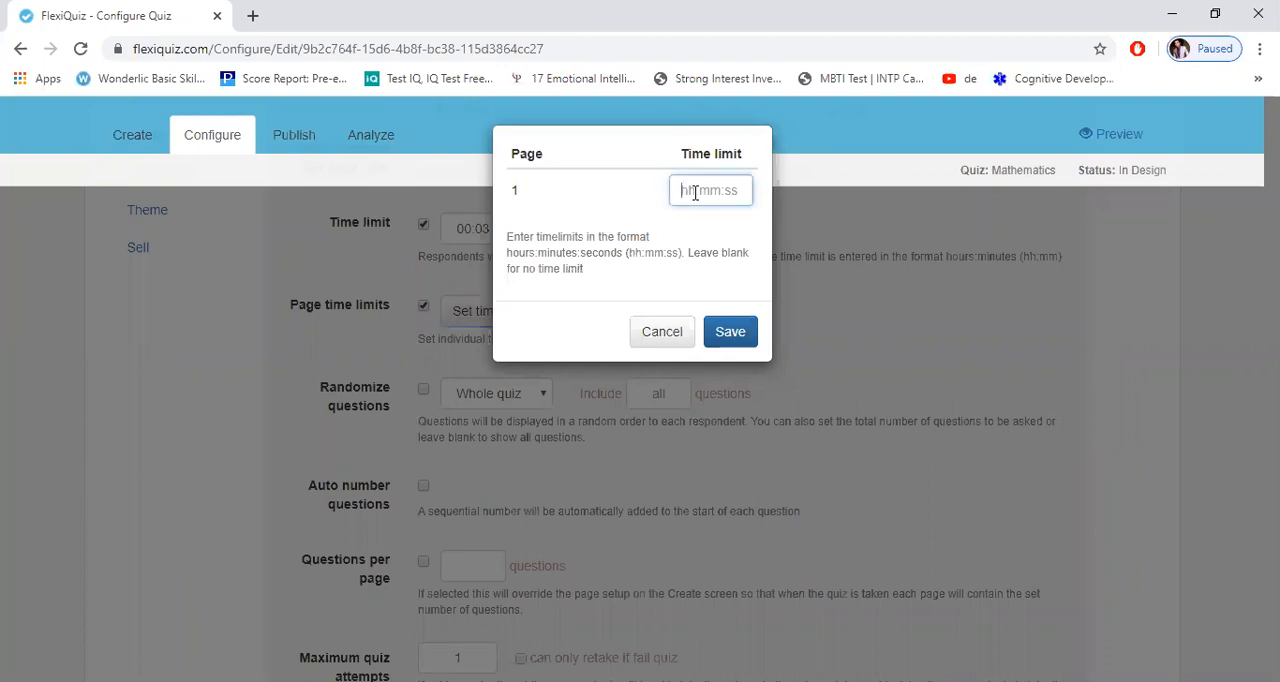
pyautogui.write('00:03:00')
pyautogui.click(729, 334)
pyautogui.click(729, 338)
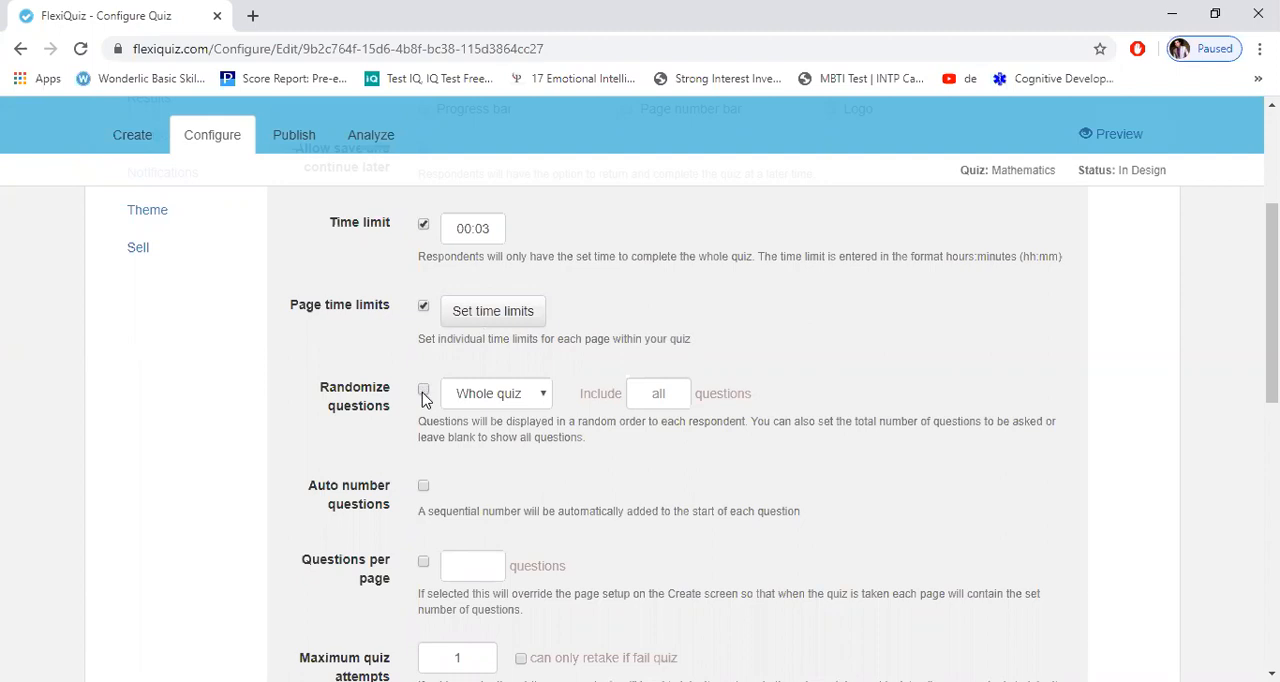
# Step: Turn on question randomization for the whole quiz and automatic question numbering
pyautogui.click(423, 391)
pyautogui.scroll(-1, 663, 391)
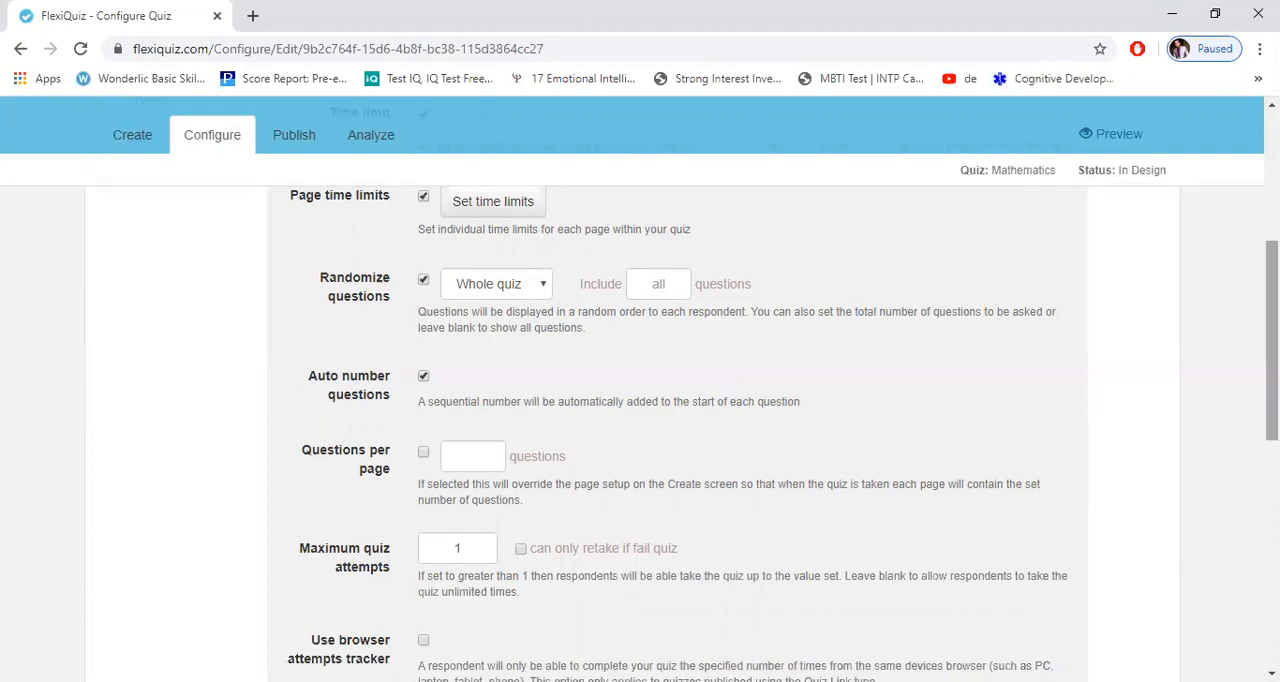
# Step: Try to enable the questions per page override for the quiz and dismiss the notice
pyautogui.scroll(-1, 763, 443)
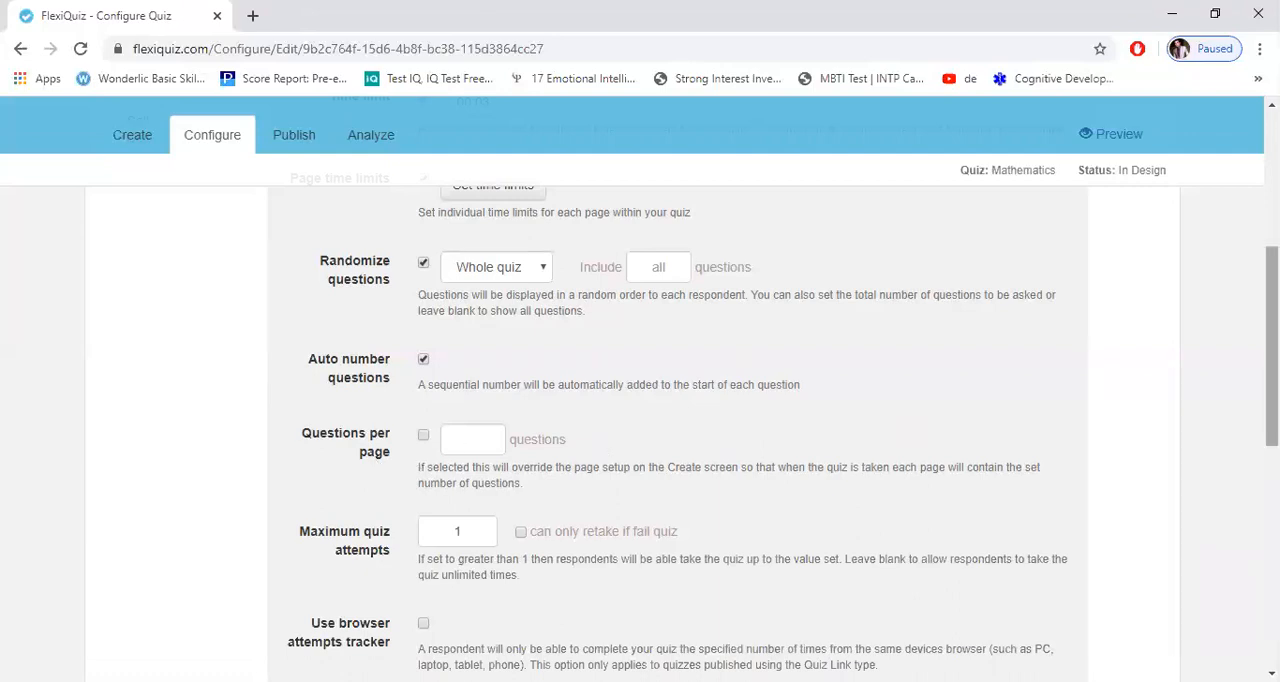
pyautogui.scroll(1, 729, 514)
pyautogui.scroll(-1, 362, 535)
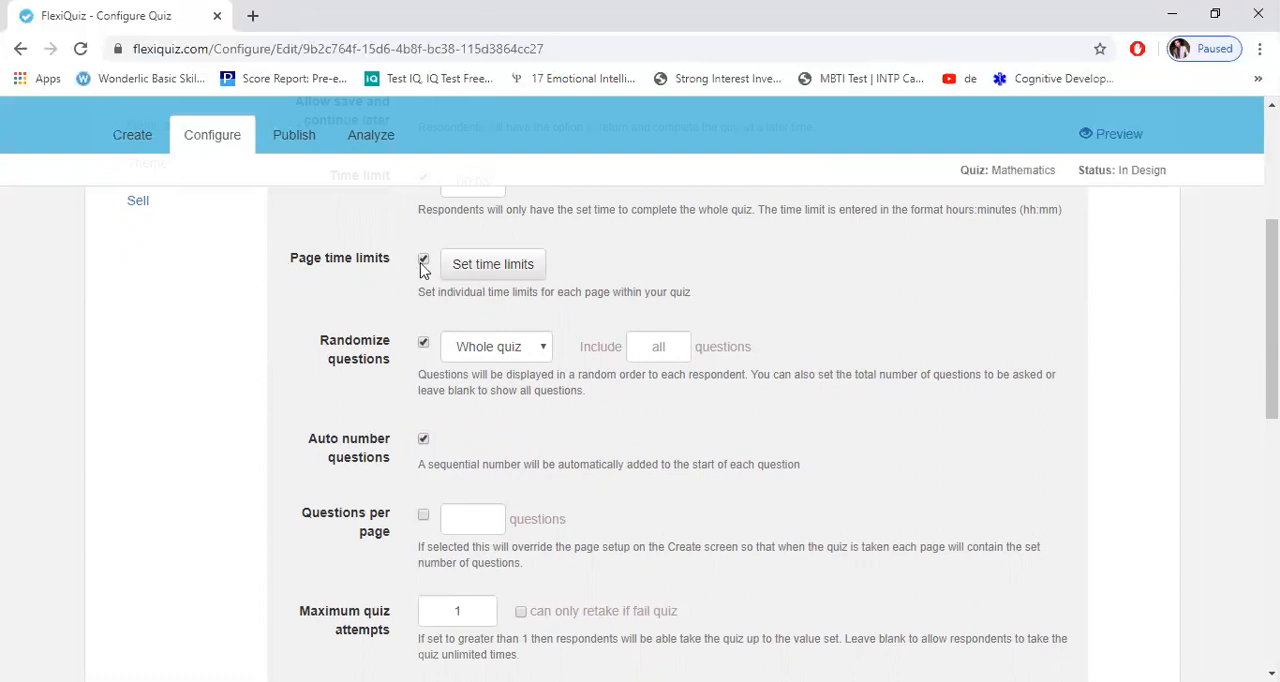
pyautogui.click(424, 520)
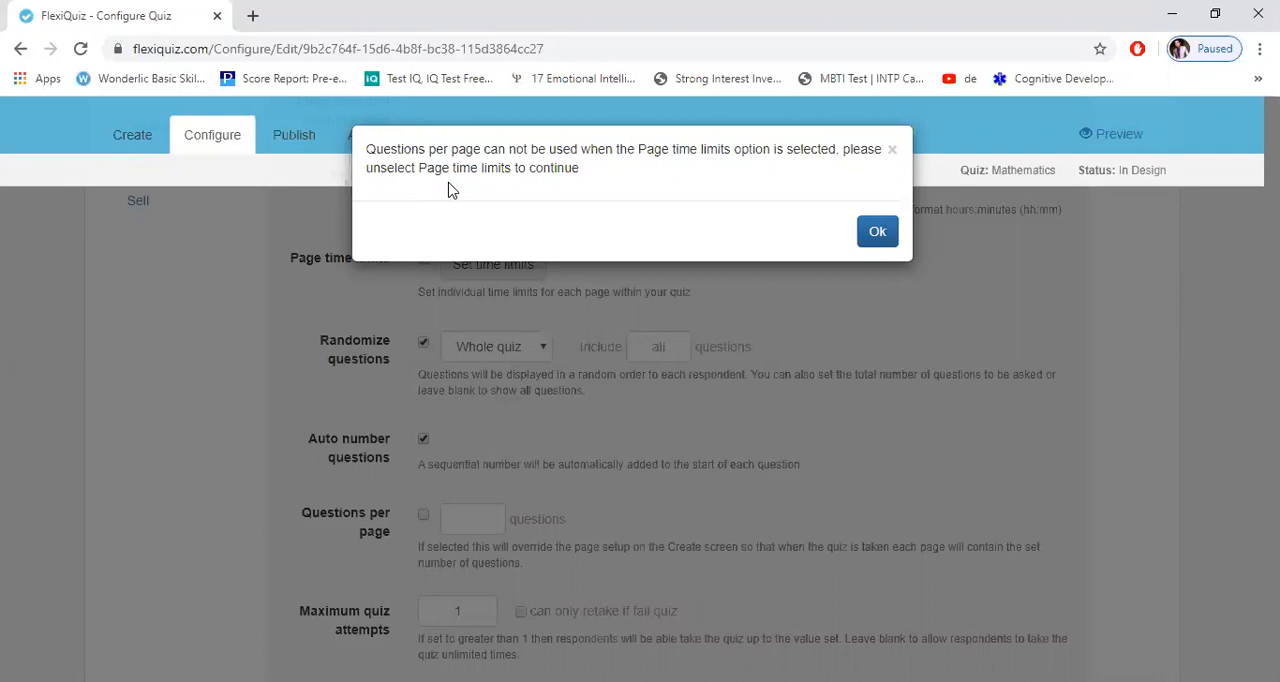
pyautogui.click(871, 234)
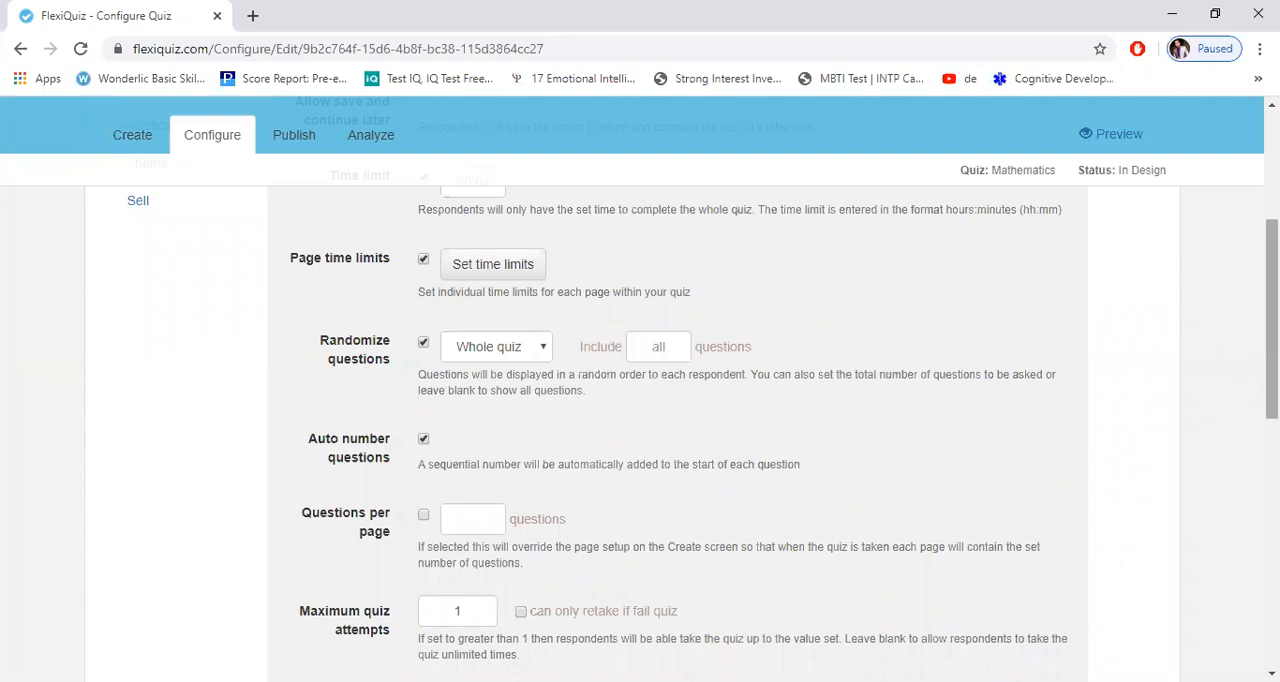
# Step: Try 23 as the maximum number of quiz attempts, and set it back to 1
pyautogui.moveTo(1272, 320); pyautogui.dragTo(1272, 399)
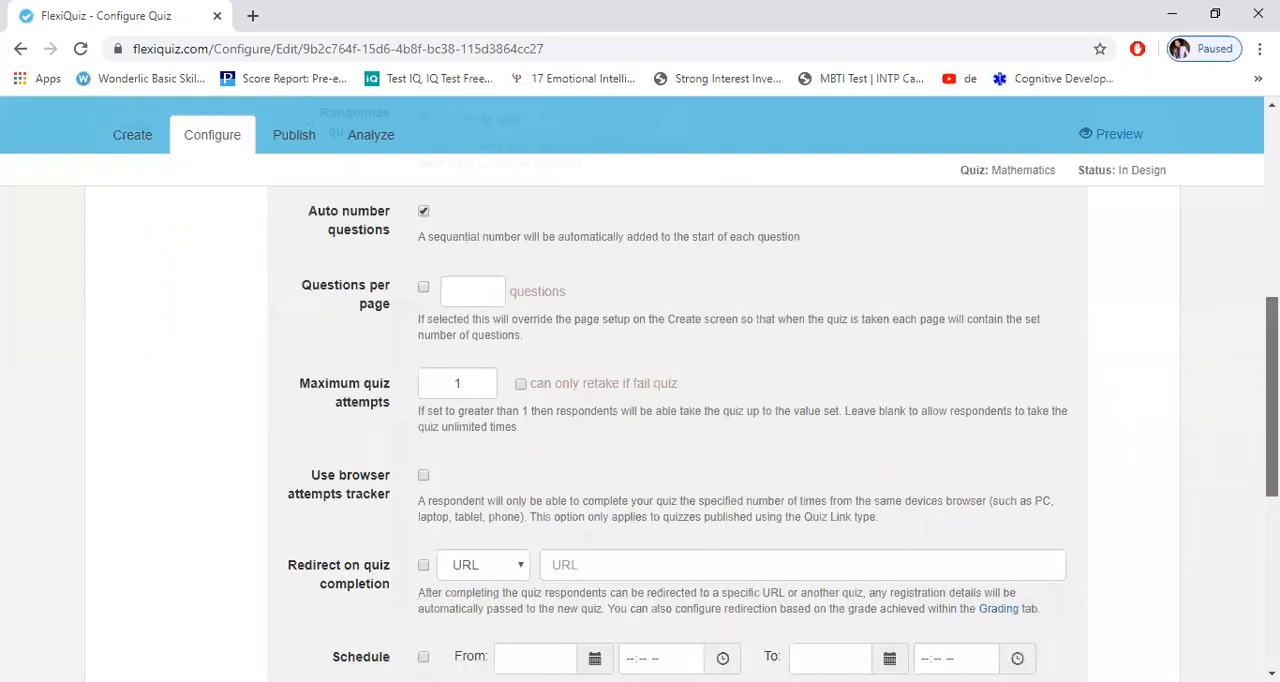
pyautogui.click(478, 383)
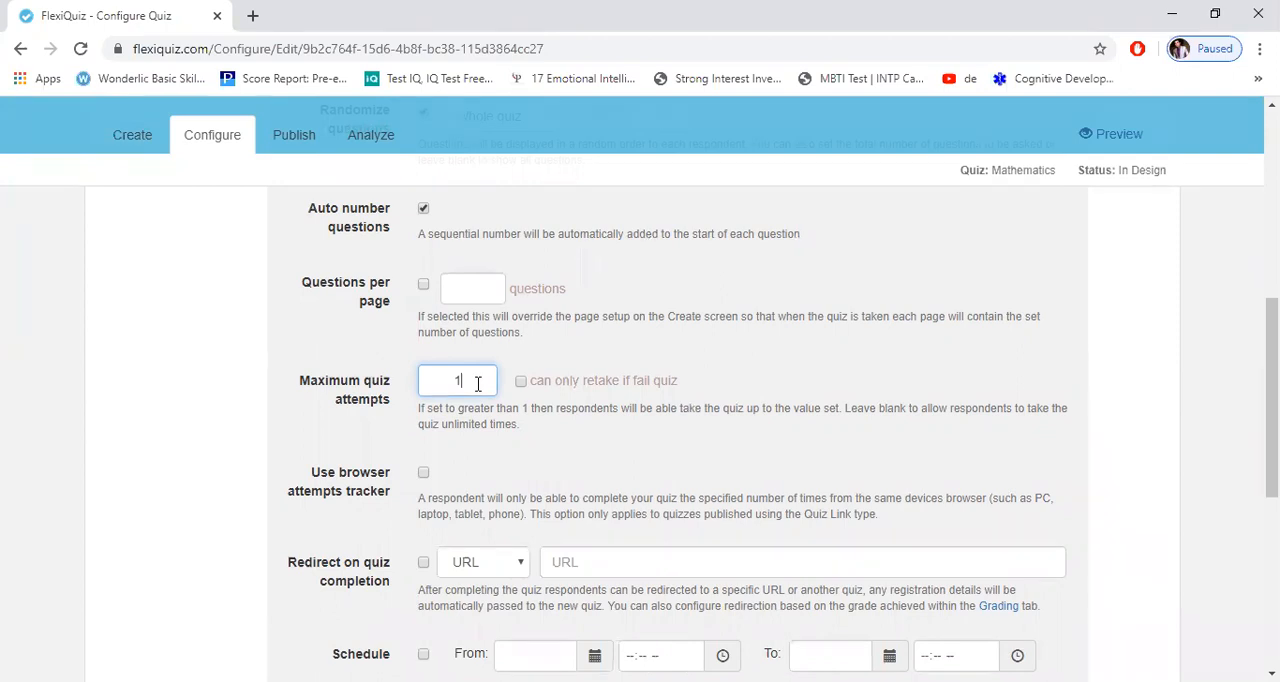
pyautogui.press('BackSpace')
pyautogui.write('23')
pyautogui.press('BackSpace')
pyautogui.press('BackSpace')
pyautogui.write('1')
pyautogui.click(755, 437)
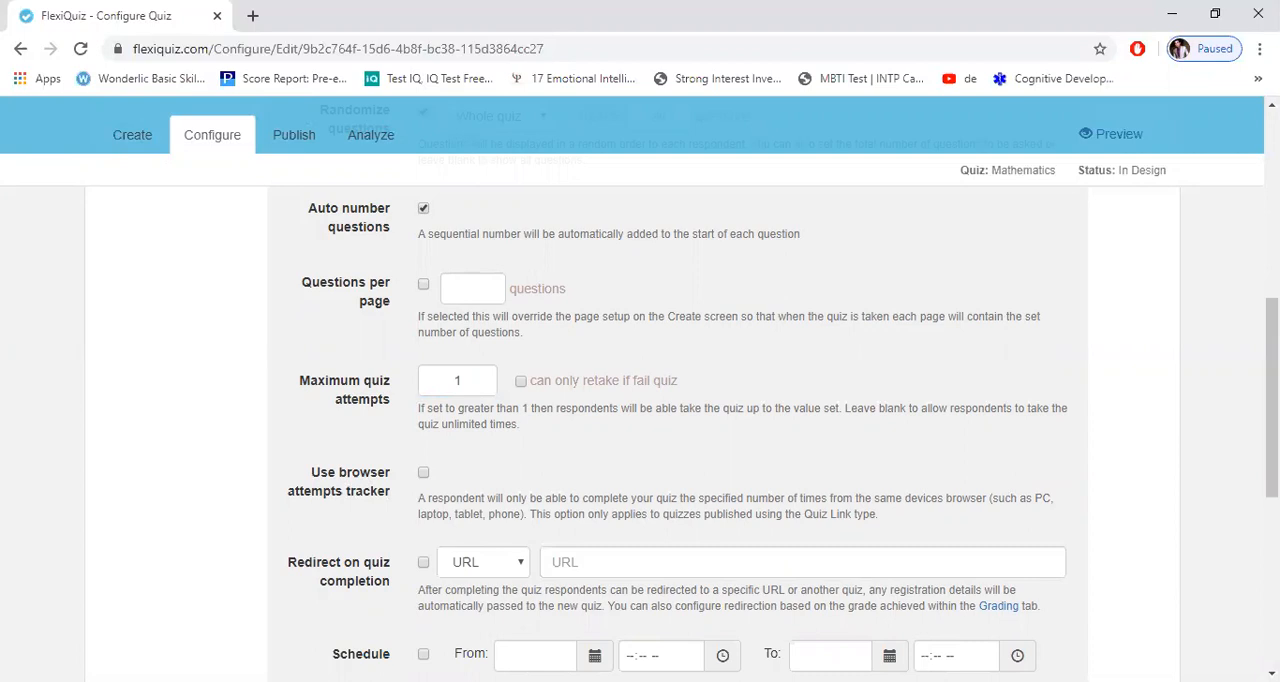
# Step: Review the remaining general settings, from the browser attempts tracker and schedule to question layout, edit commands and submit confirmation
pyautogui.scroll(-1, 737, 466)
pyautogui.scroll(-1, 354, 470)
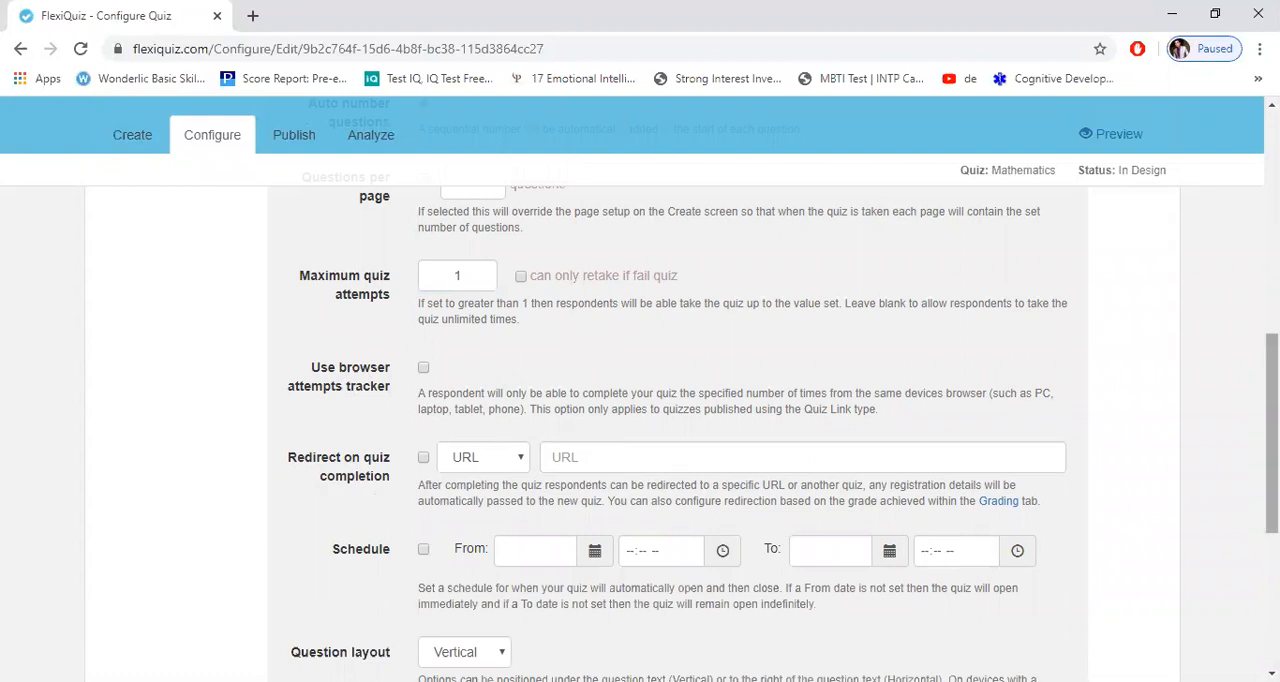
pyautogui.scroll(-1, 716, 522)
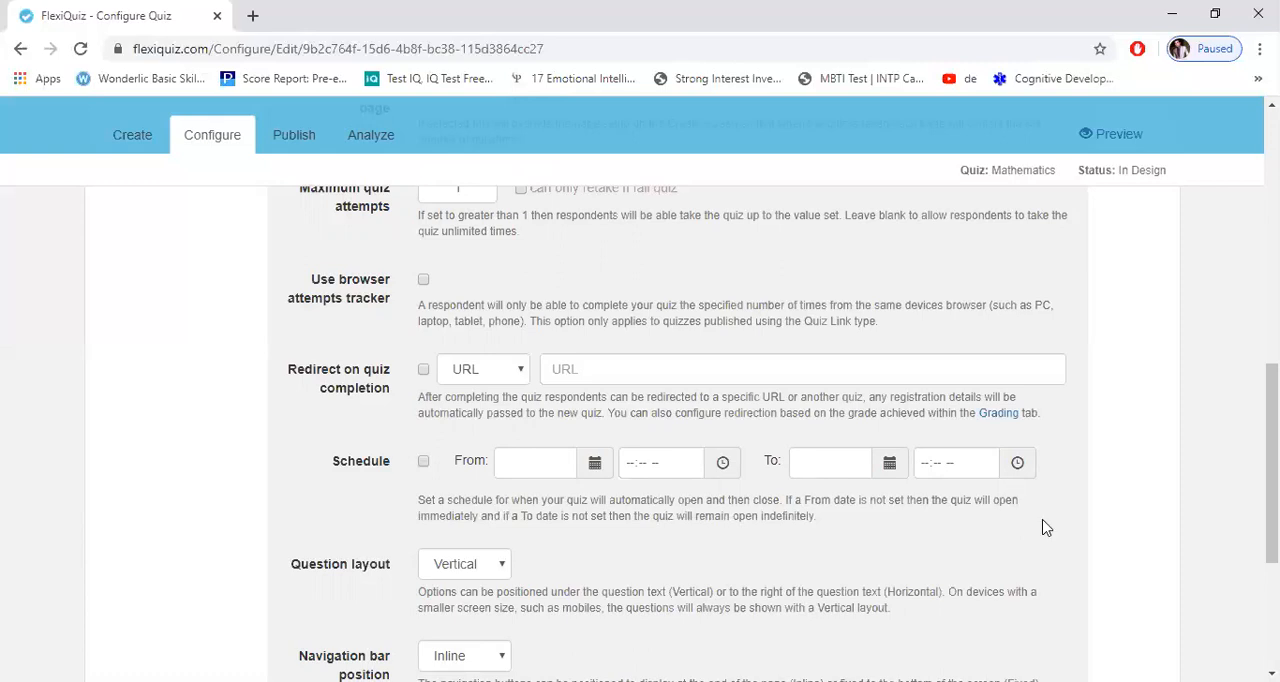
pyautogui.scroll(-1, 640, 400)
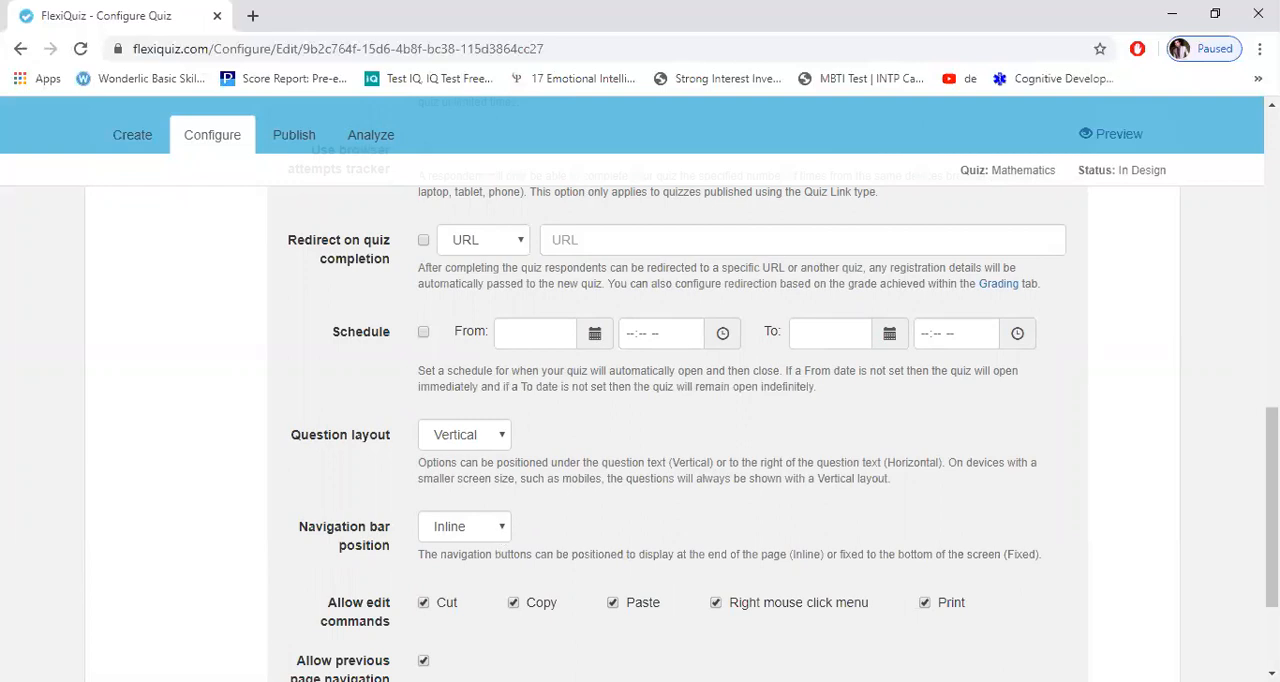
pyautogui.scroll(-1, 640, 400)
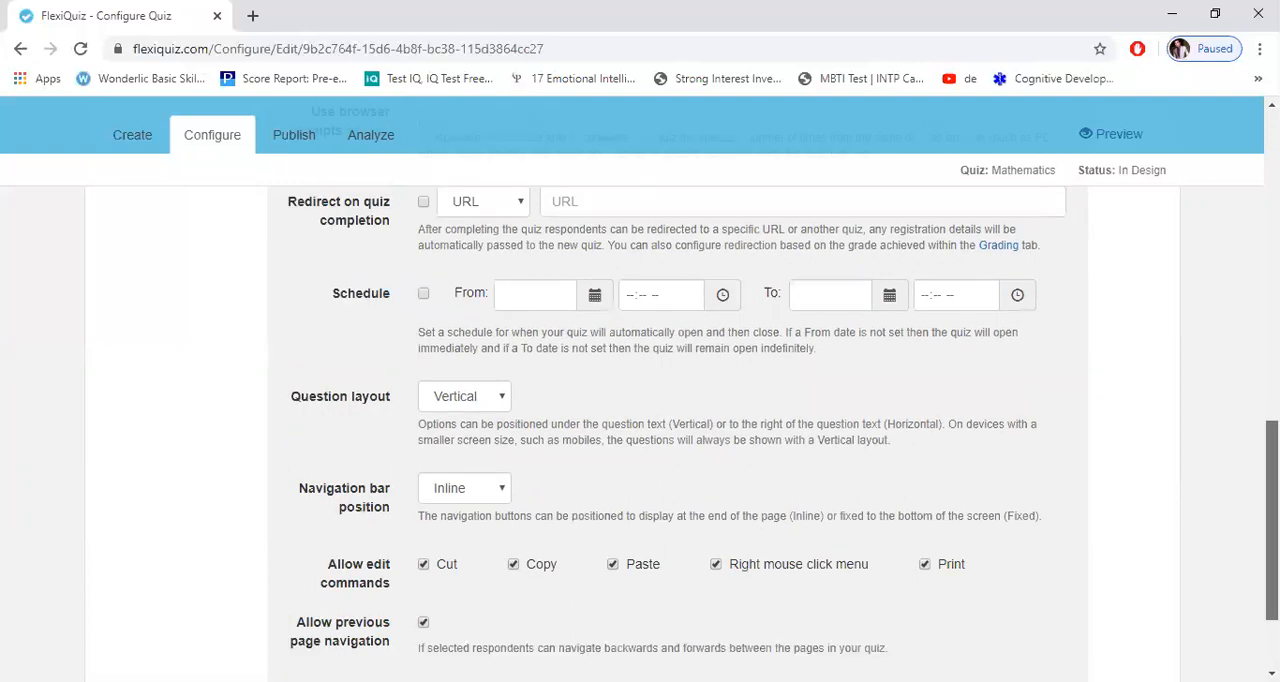
pyautogui.scroll(-2, 320, 620)
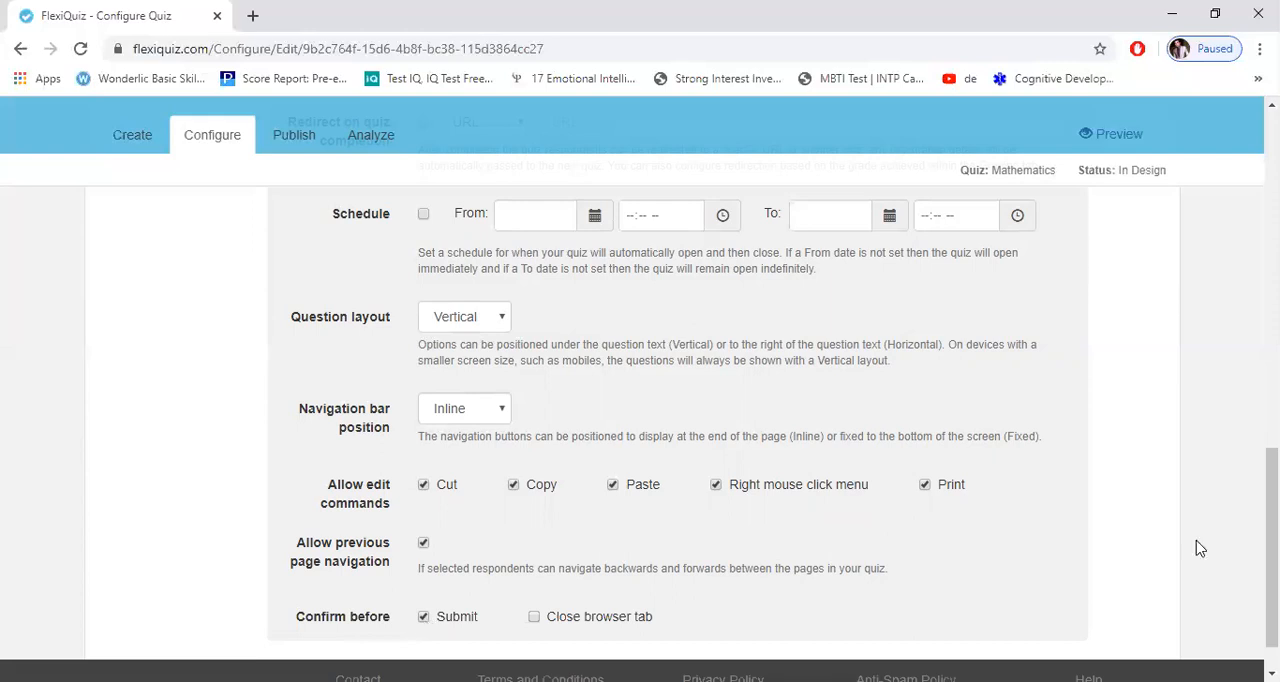
pyautogui.moveTo(1272, 548); pyautogui.dragTo(1272, 378)
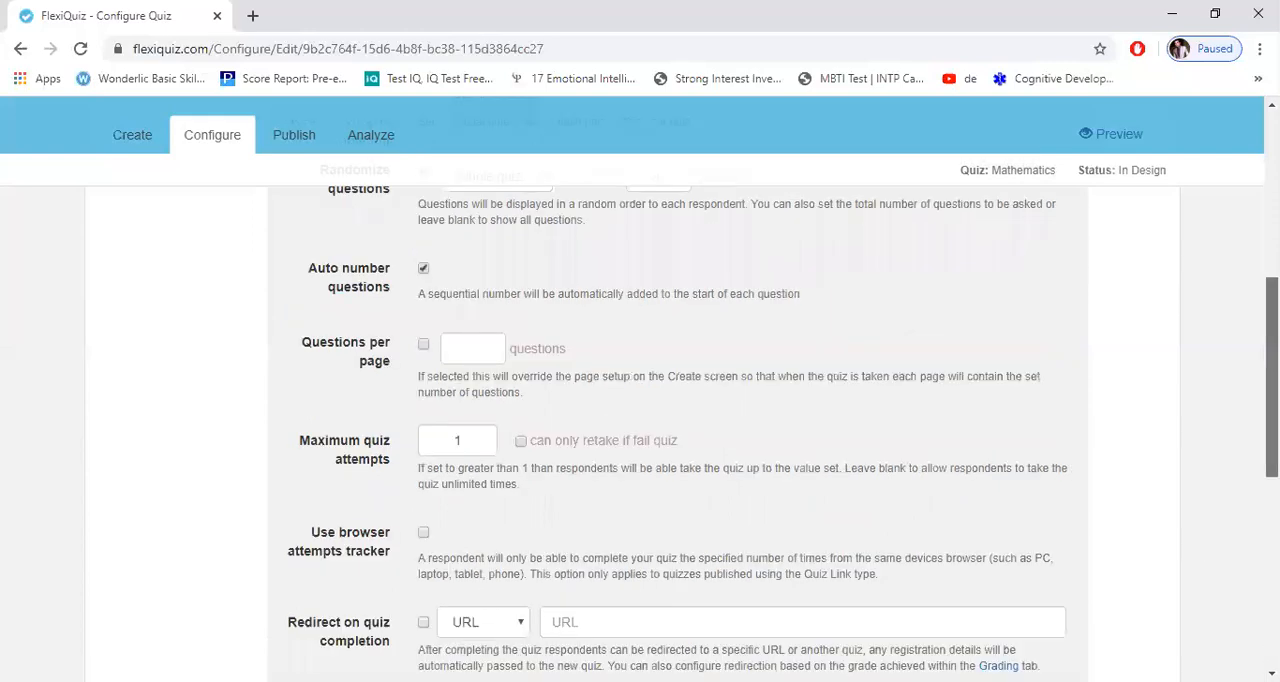
pyautogui.scroll(5, 723, 341)
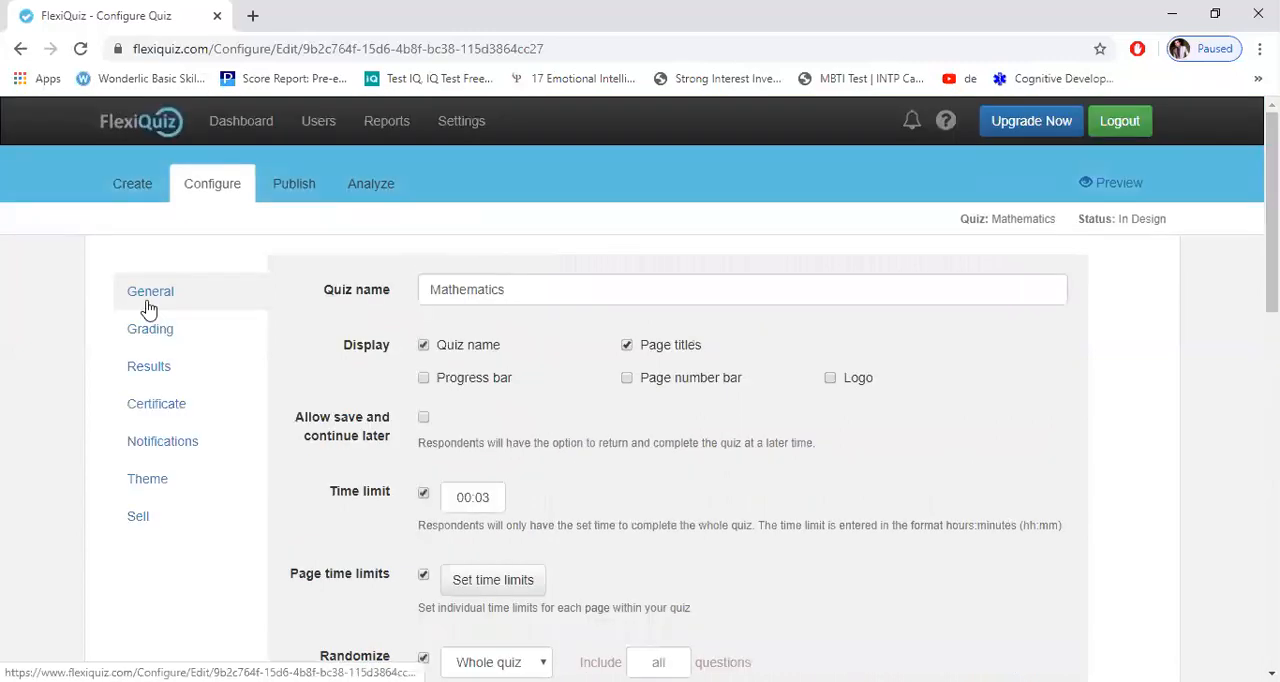
# Step: In the grading settings, set the minimum percentage for the Pass grade to 45
pyautogui.click(148, 304)
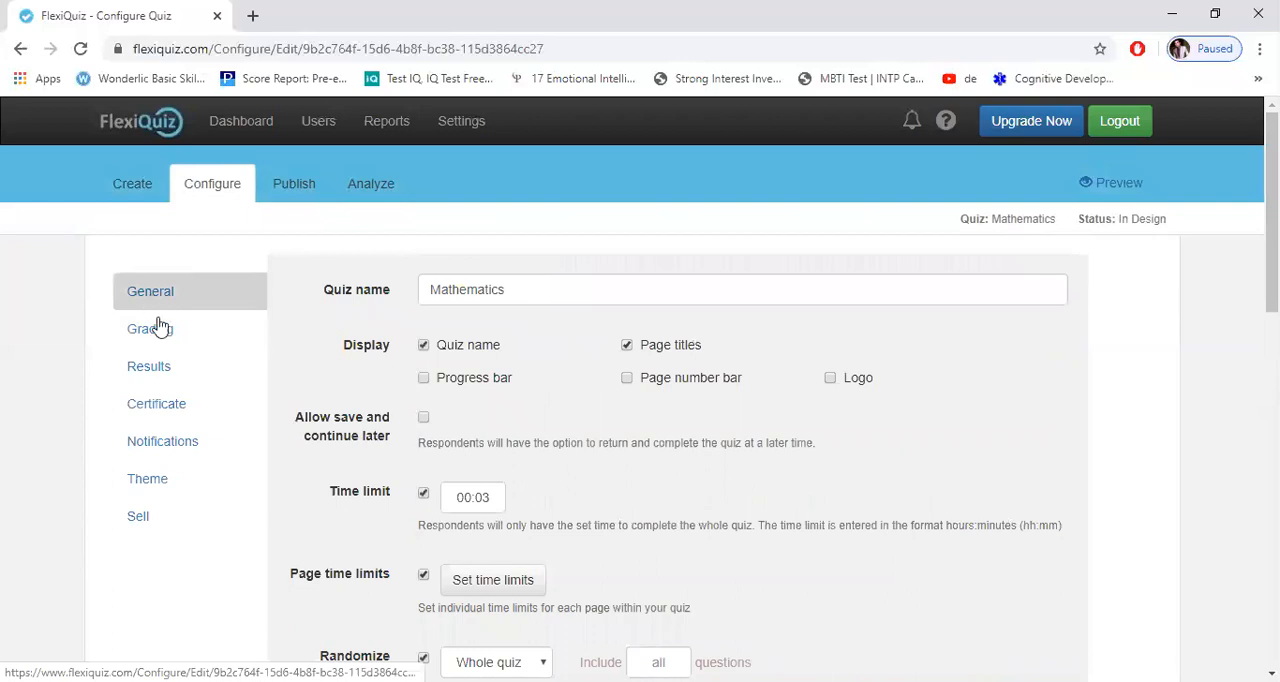
pyautogui.click(160, 331)
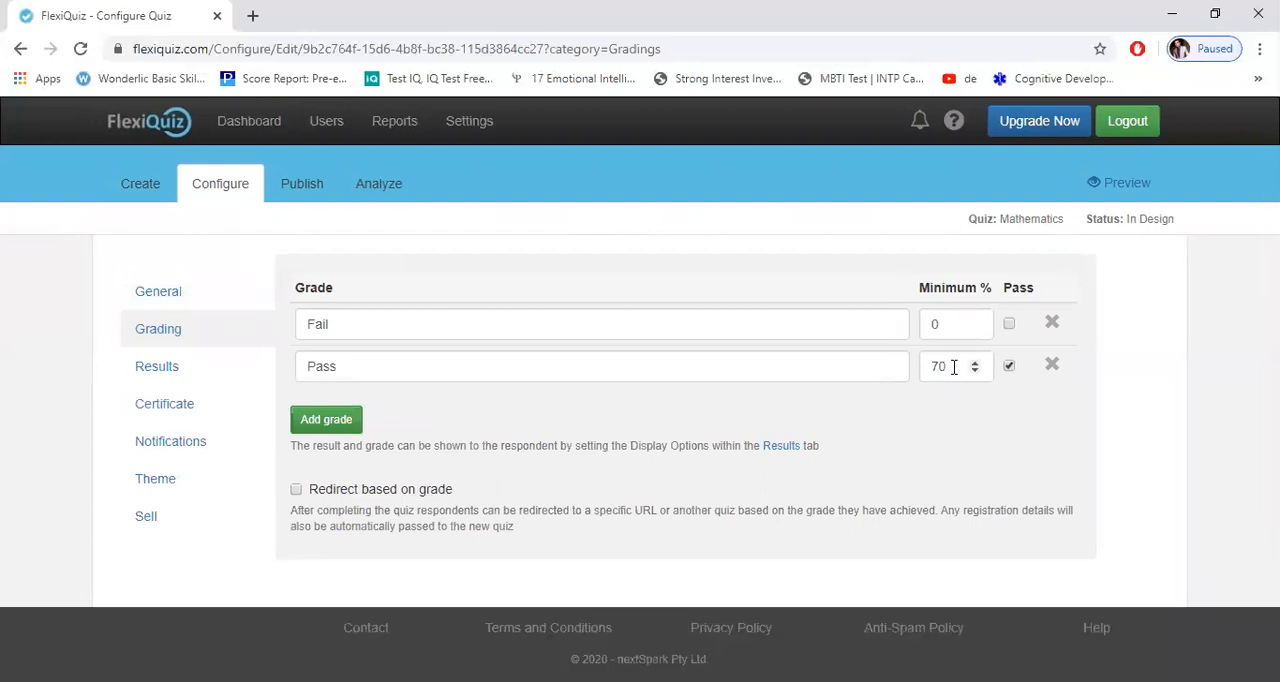
pyautogui.click(953, 367)
pyautogui.press('BackSpace')
pyautogui.press('BackSpace')
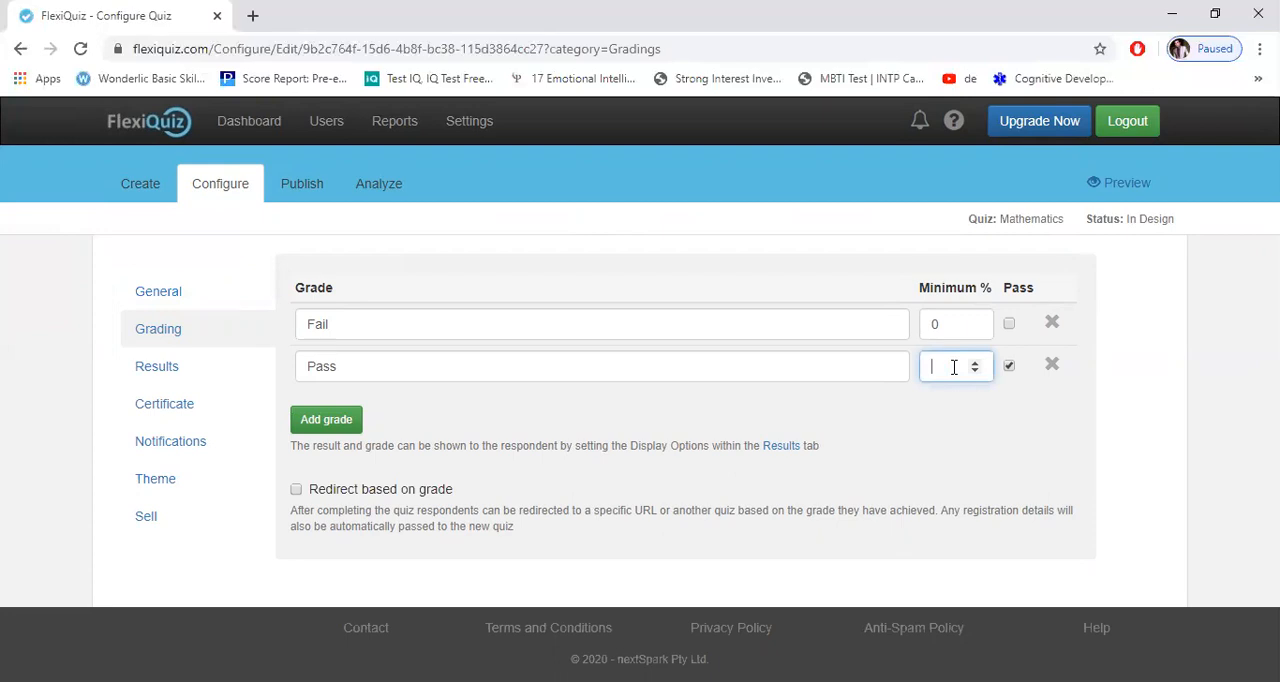
pyautogui.write('45')
# Step: Open the results settings and include the respondent's name among the results page options
pyautogui.click(174, 379)
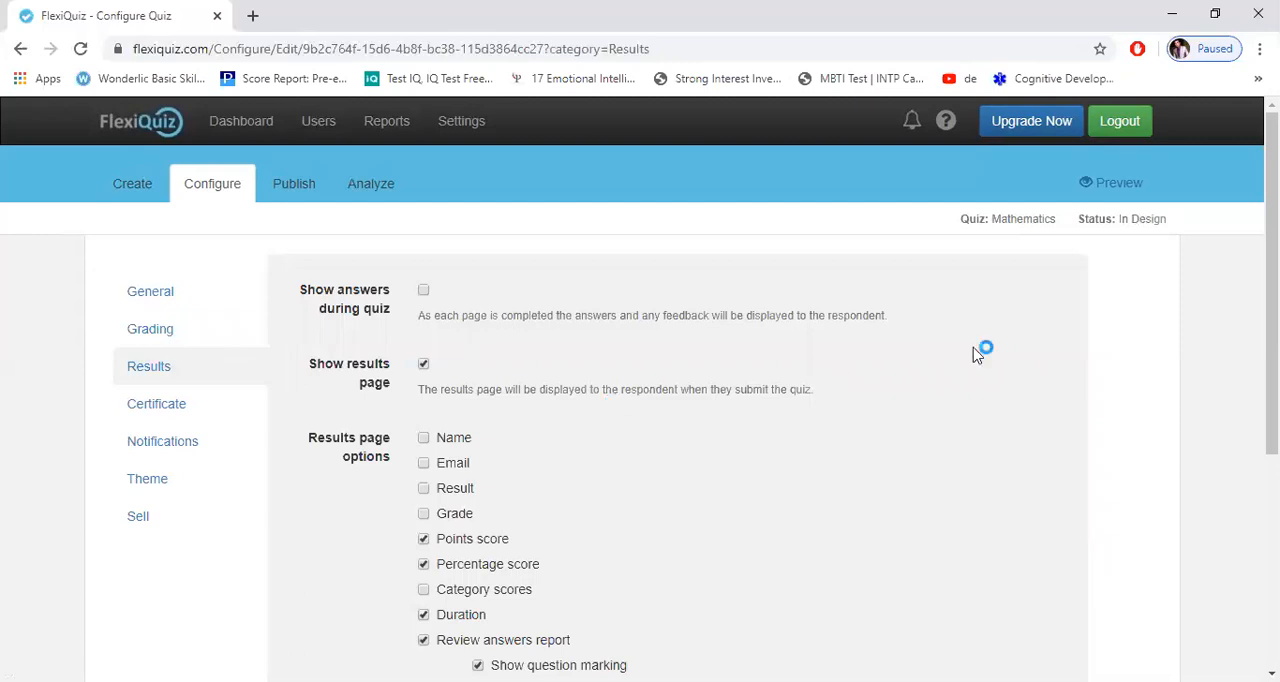
pyautogui.scroll(-1, 942, 360)
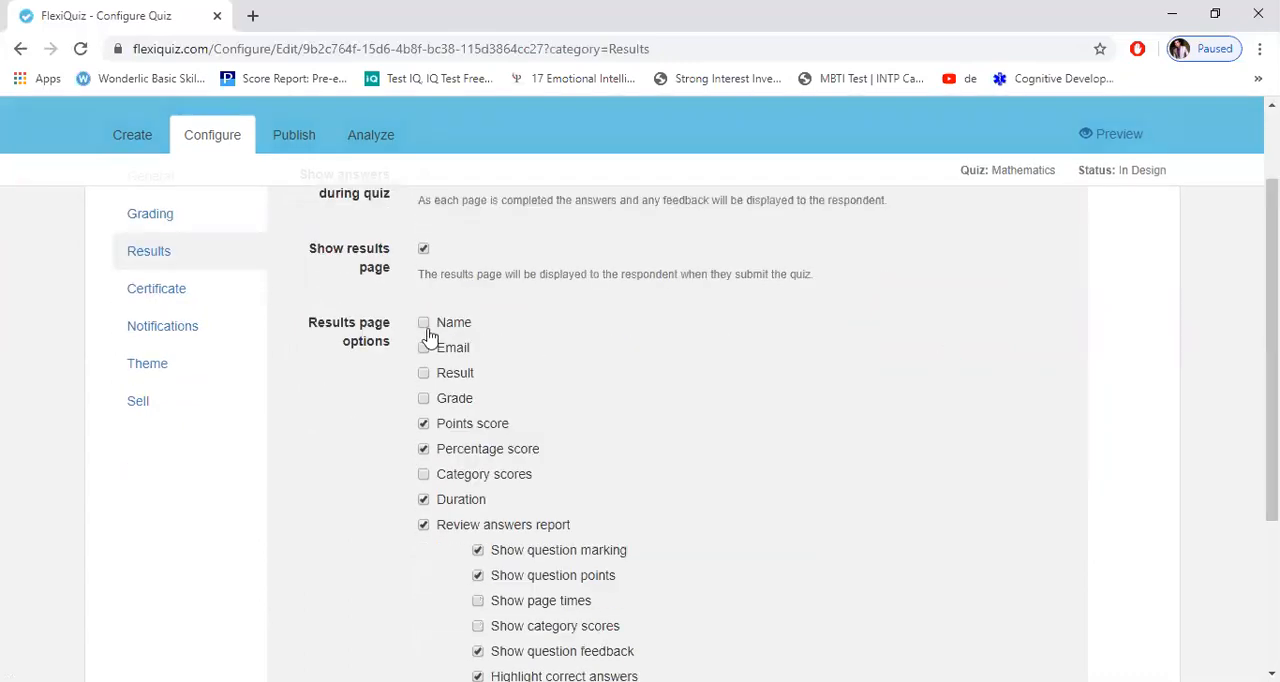
pyautogui.click(425, 325)
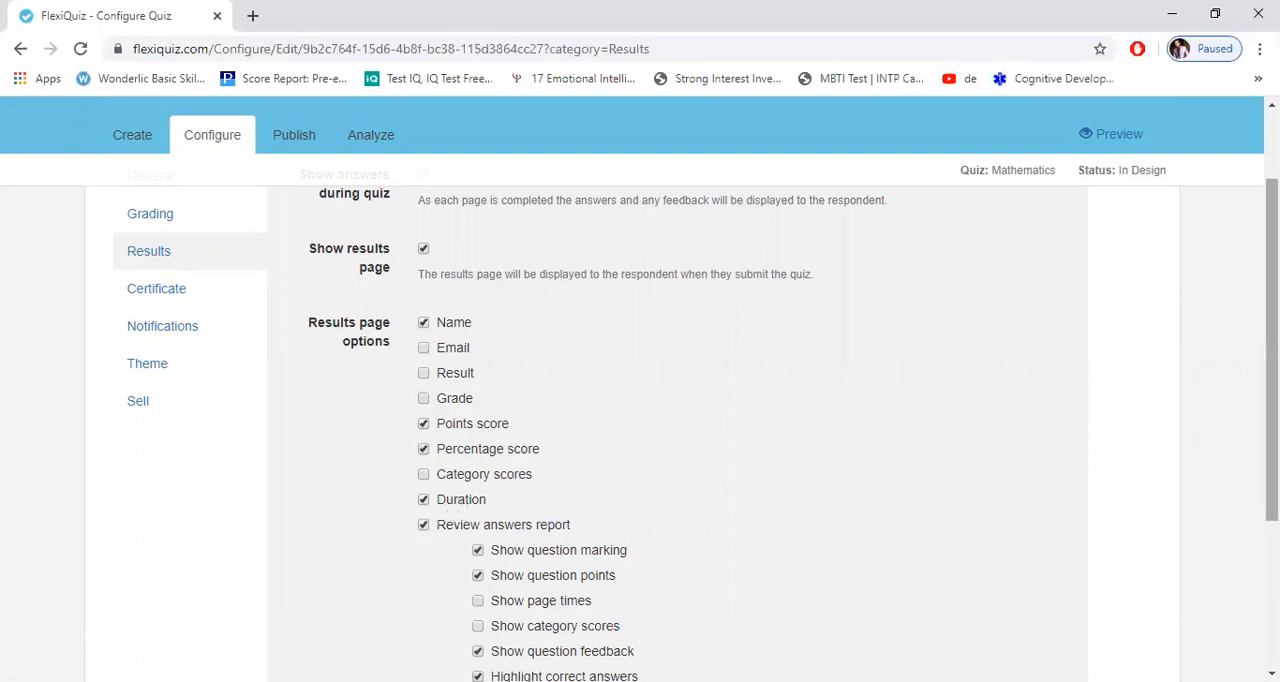
# Step: Toggle the highlighting of correct answers in the review answers report, leaving it on
pyautogui.moveTo(1272, 382); pyautogui.dragTo(1272, 440)
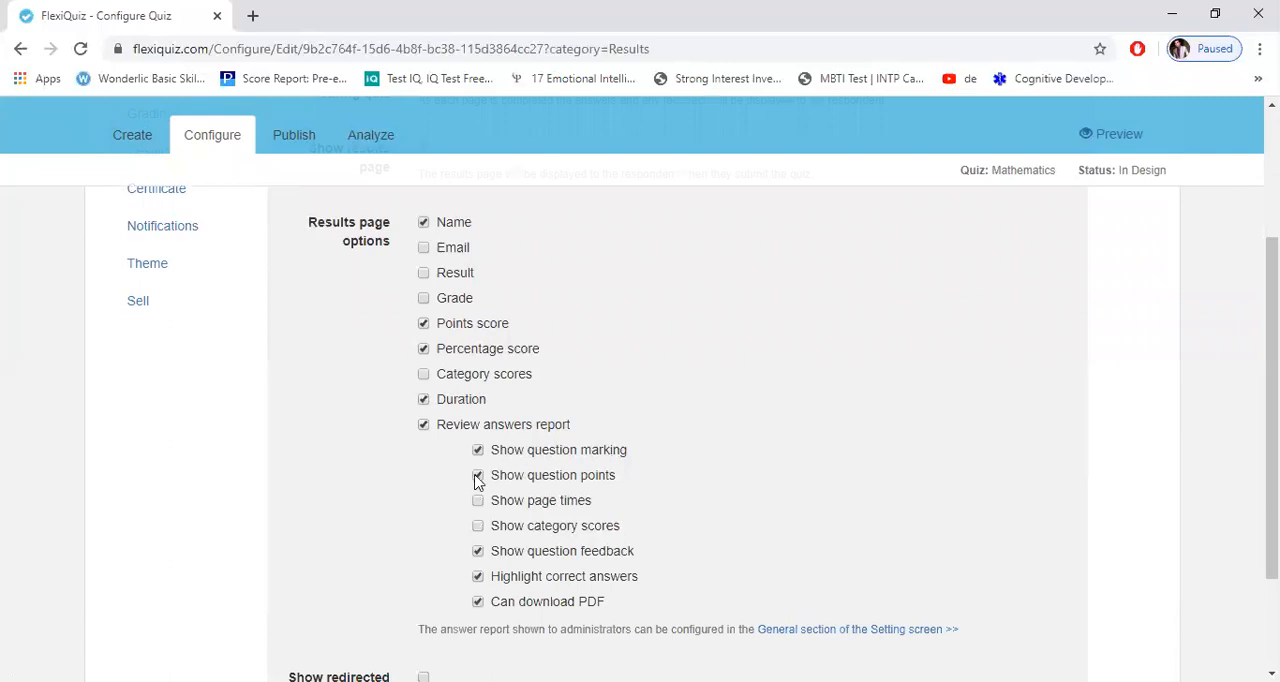
pyautogui.click(477, 578)
pyautogui.click(477, 578)
pyautogui.click(478, 577)
pyautogui.scroll(-1, 648, 584)
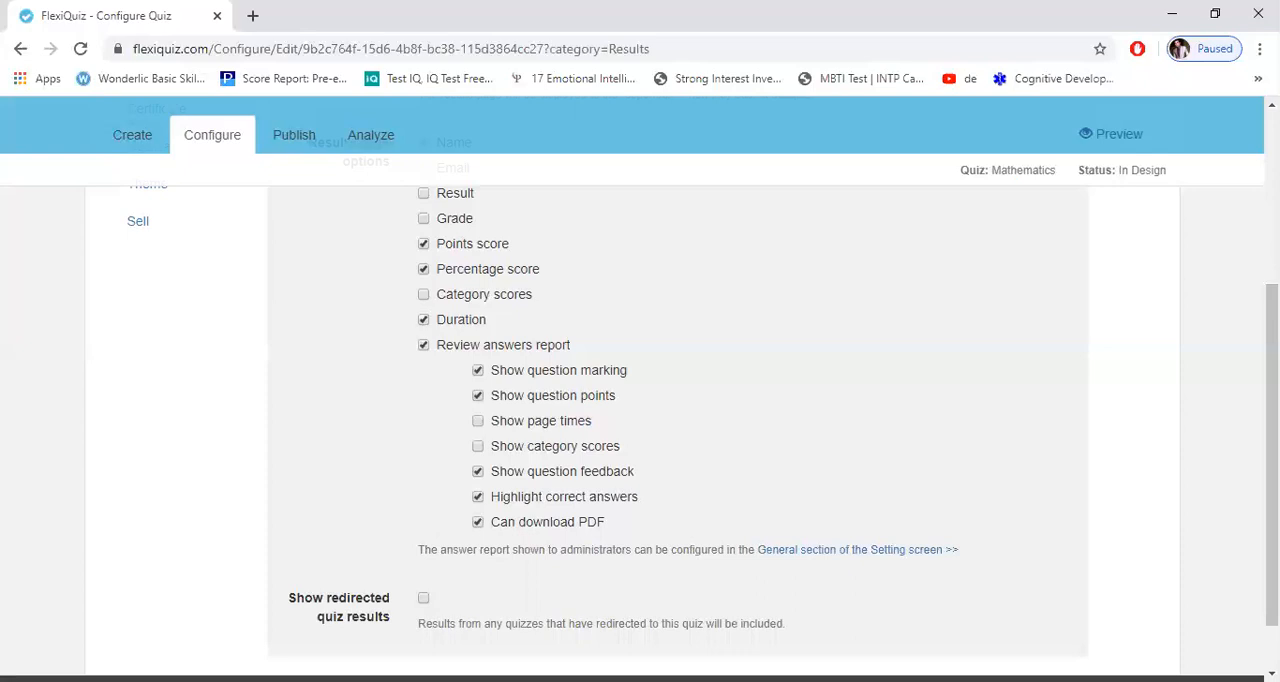
# Step: Try to open the certificate settings and decline the plan upgrade
pyautogui.moveTo(1272, 450); pyautogui.dragTo(1272, 434)
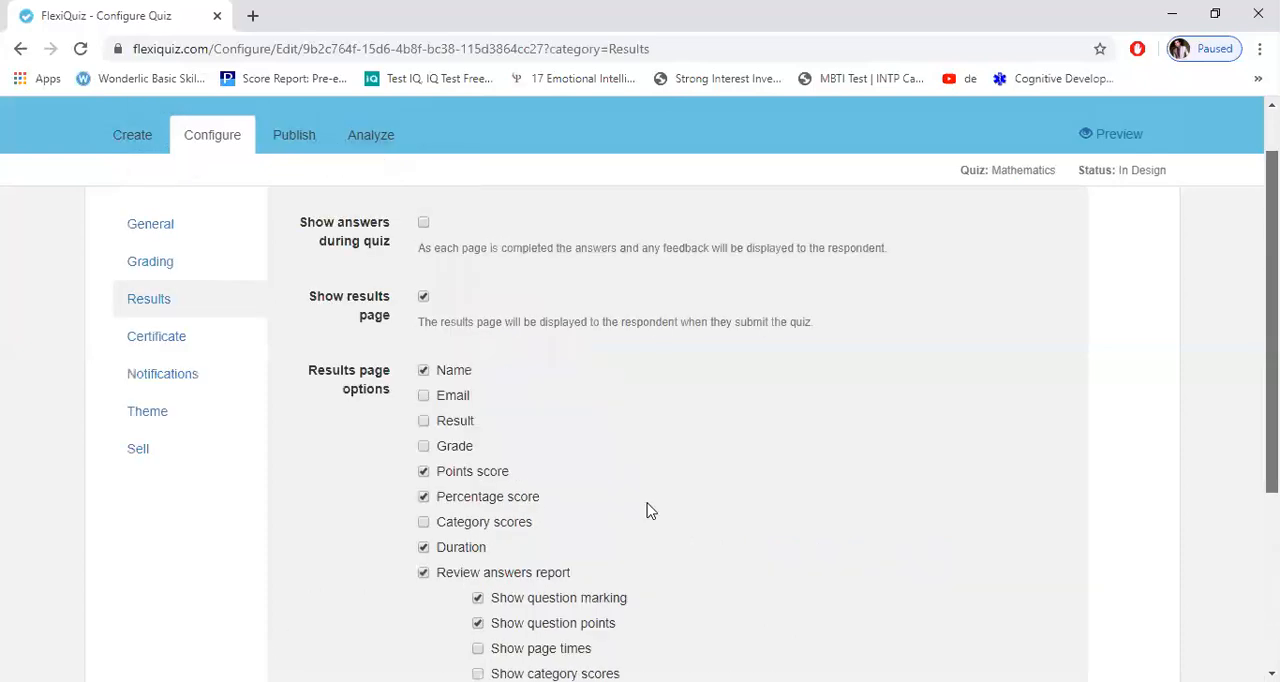
pyautogui.scroll(1, 114, 443)
pyautogui.click(178, 368)
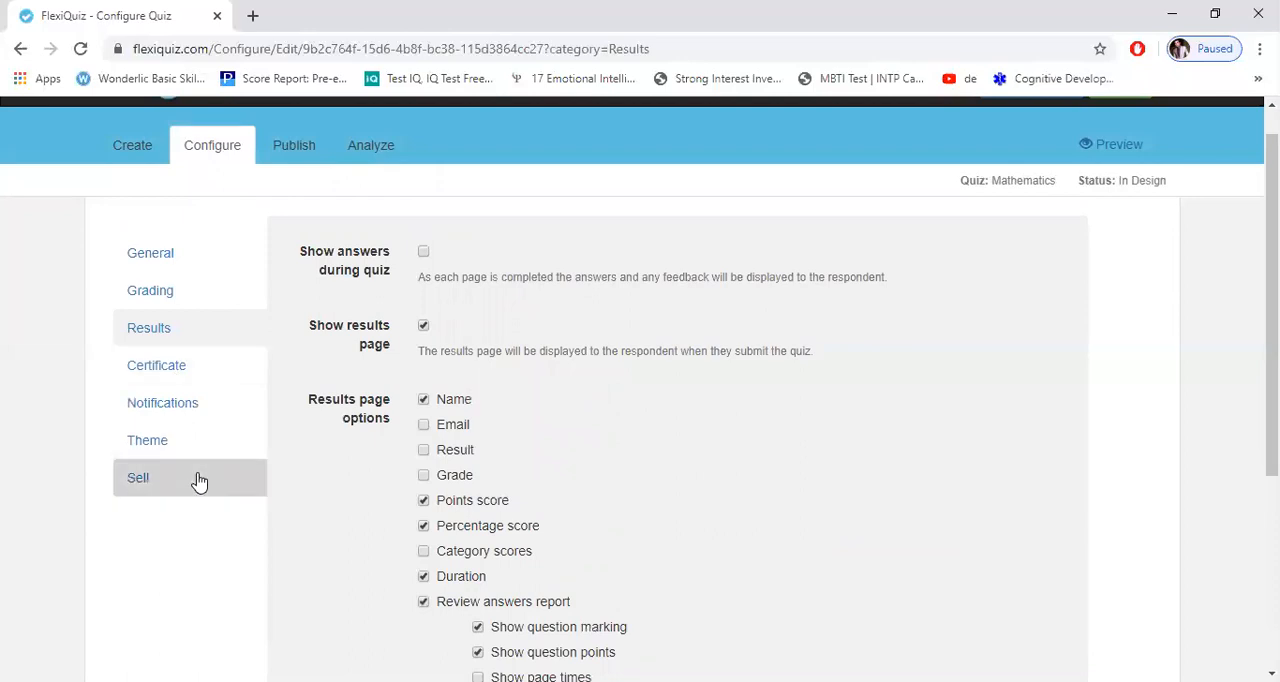
pyautogui.click(160, 367)
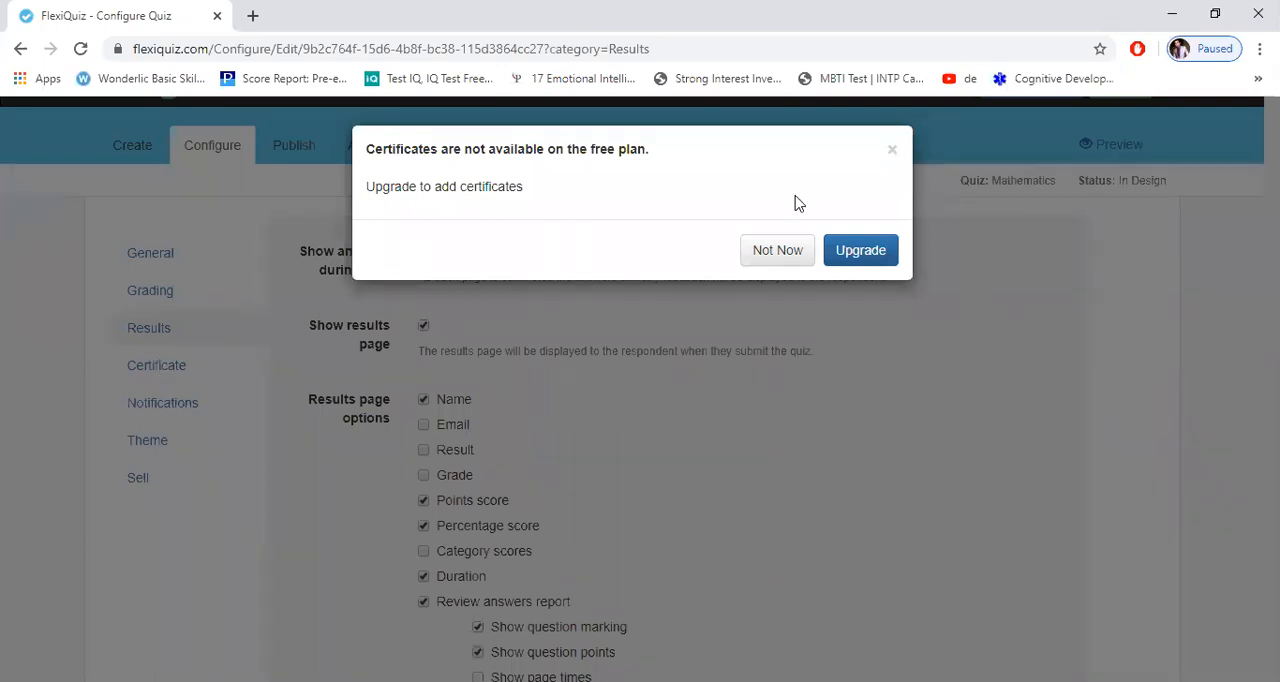
pyautogui.click(801, 256)
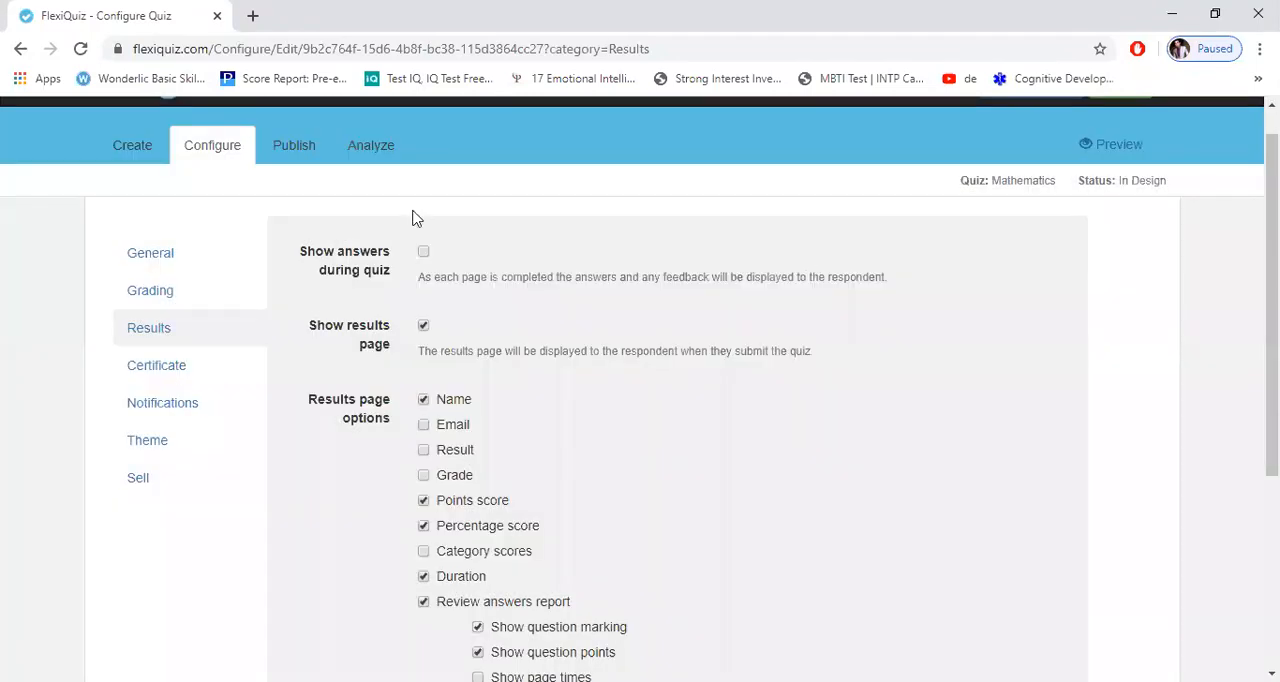
# Step: Open the publishing settings of the quiz and review the distribution and email invite options
pyautogui.click(283, 149)
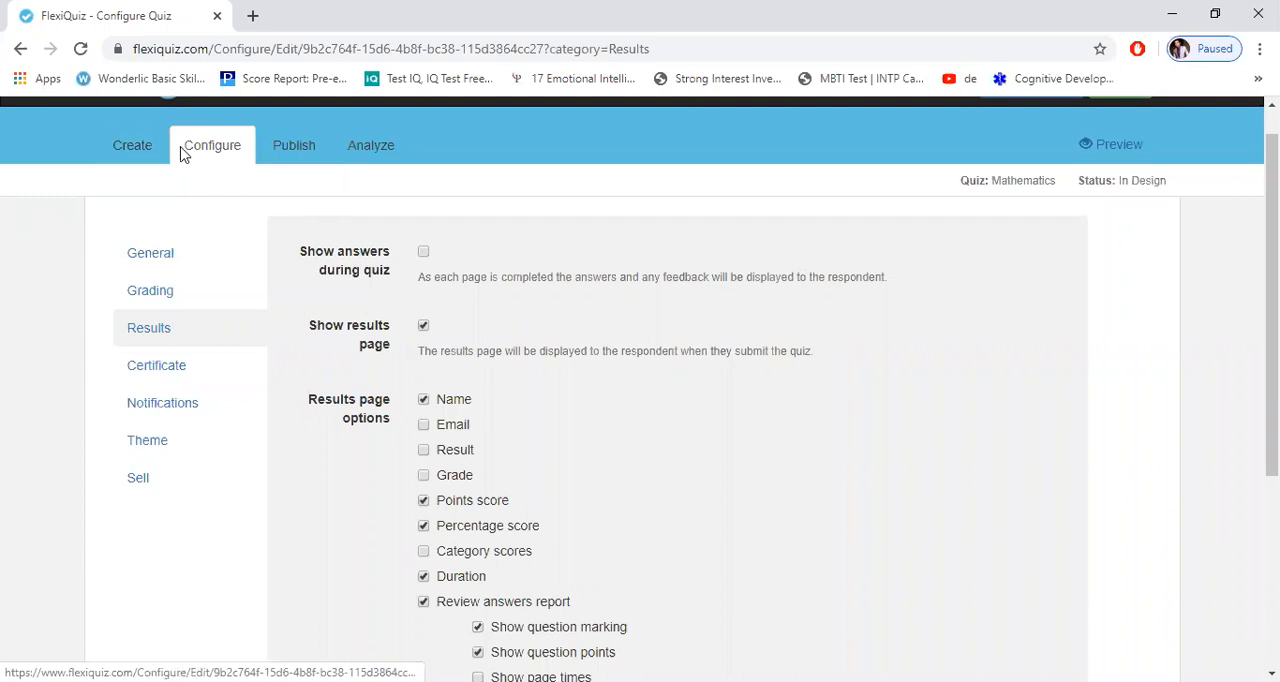
pyautogui.click(295, 155)
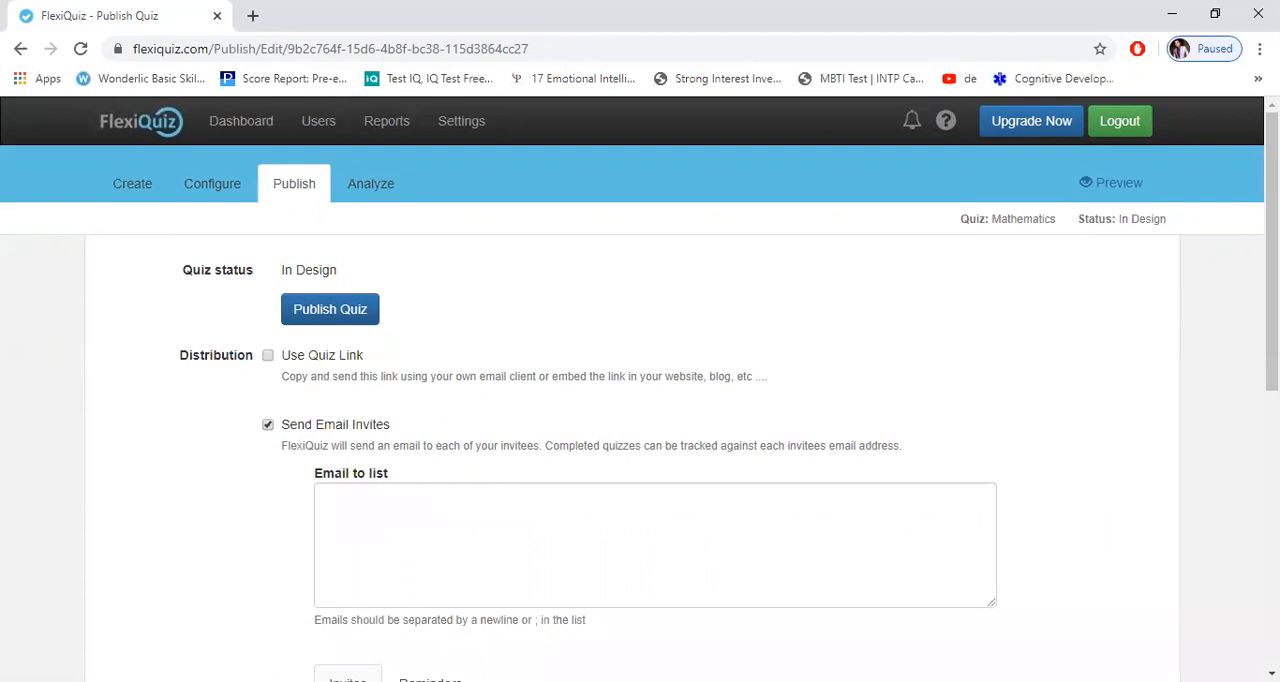
pyautogui.scroll(-1, 640, 389)
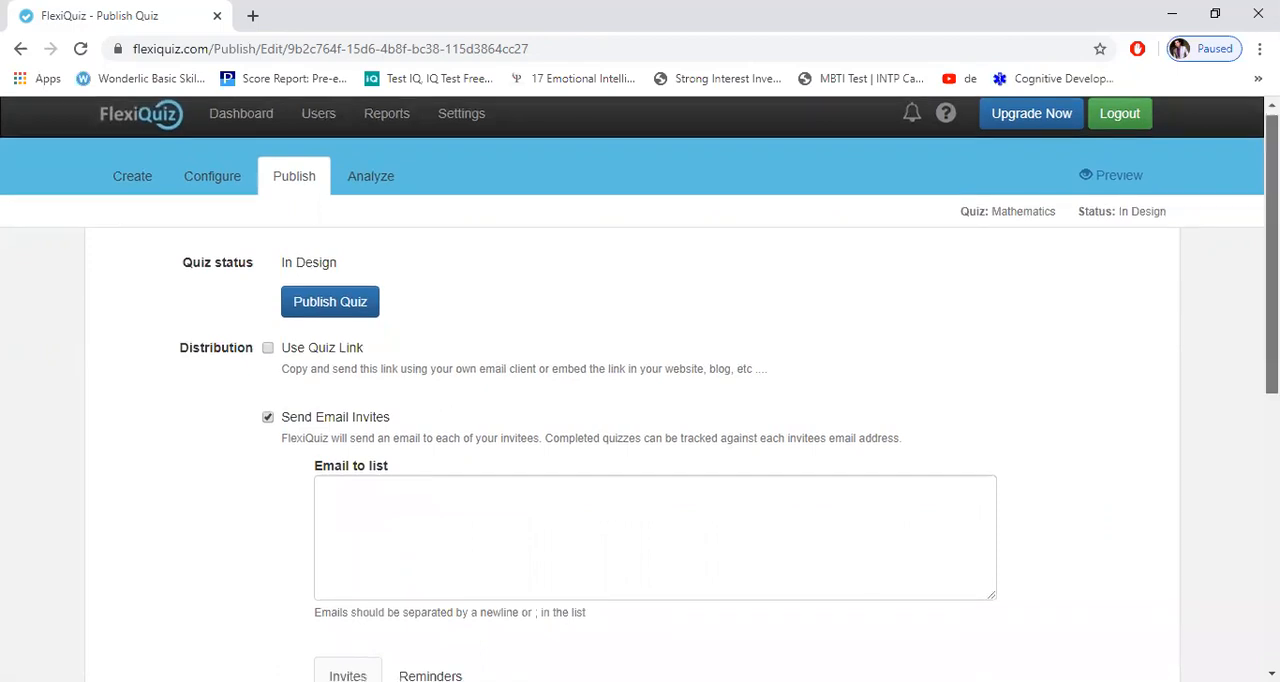
pyautogui.scroll(-5, 612, 540)
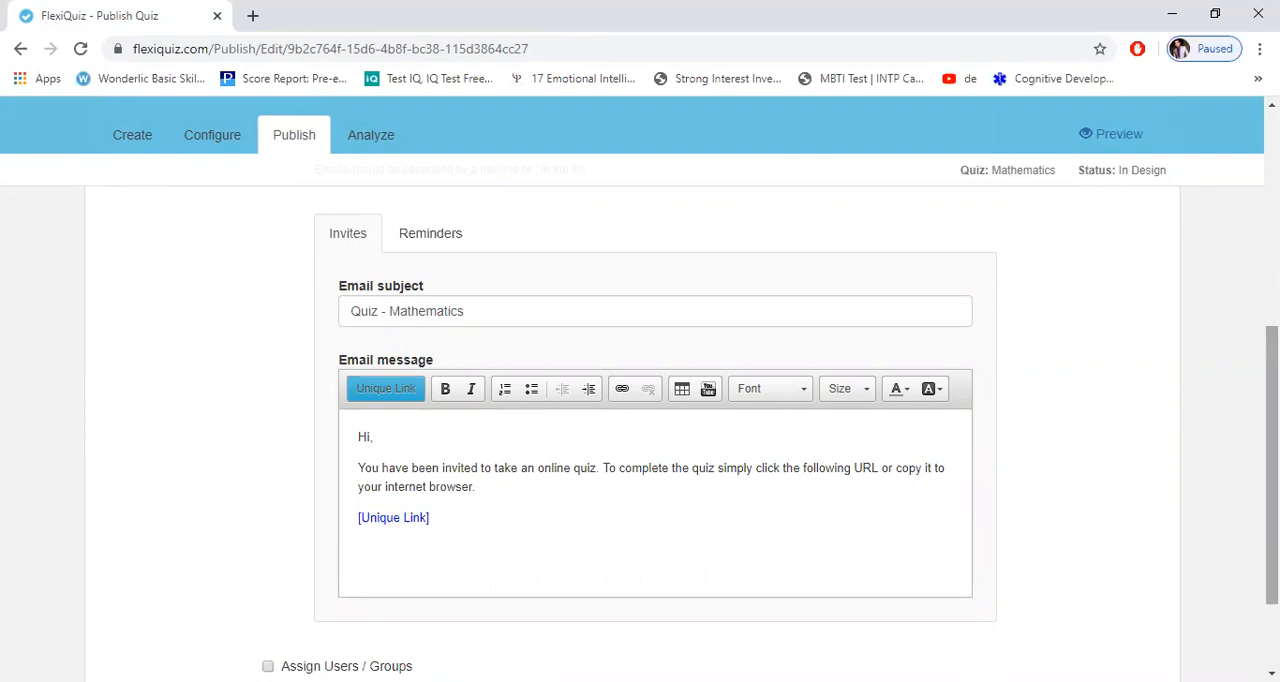
# Step: Try to create a new group under the user and group assignment option, decline the upgrade and turn the option off
pyautogui.scroll(-3, 571, 551)
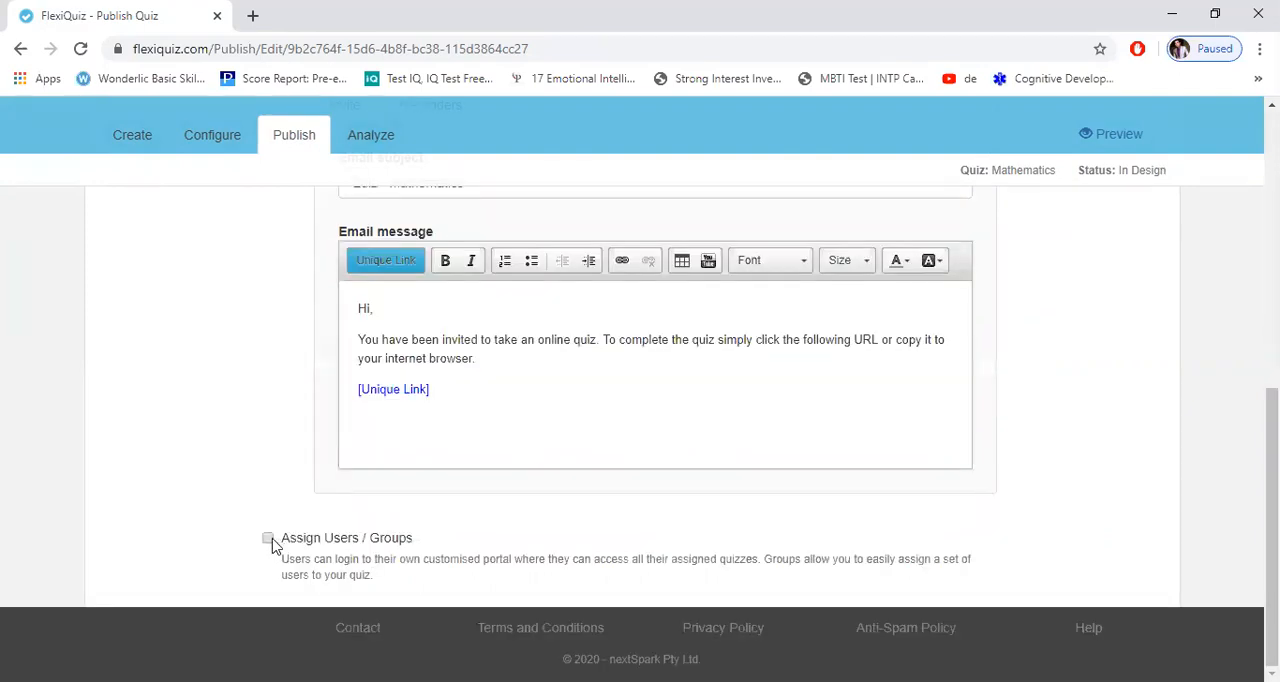
pyautogui.click(268, 539)
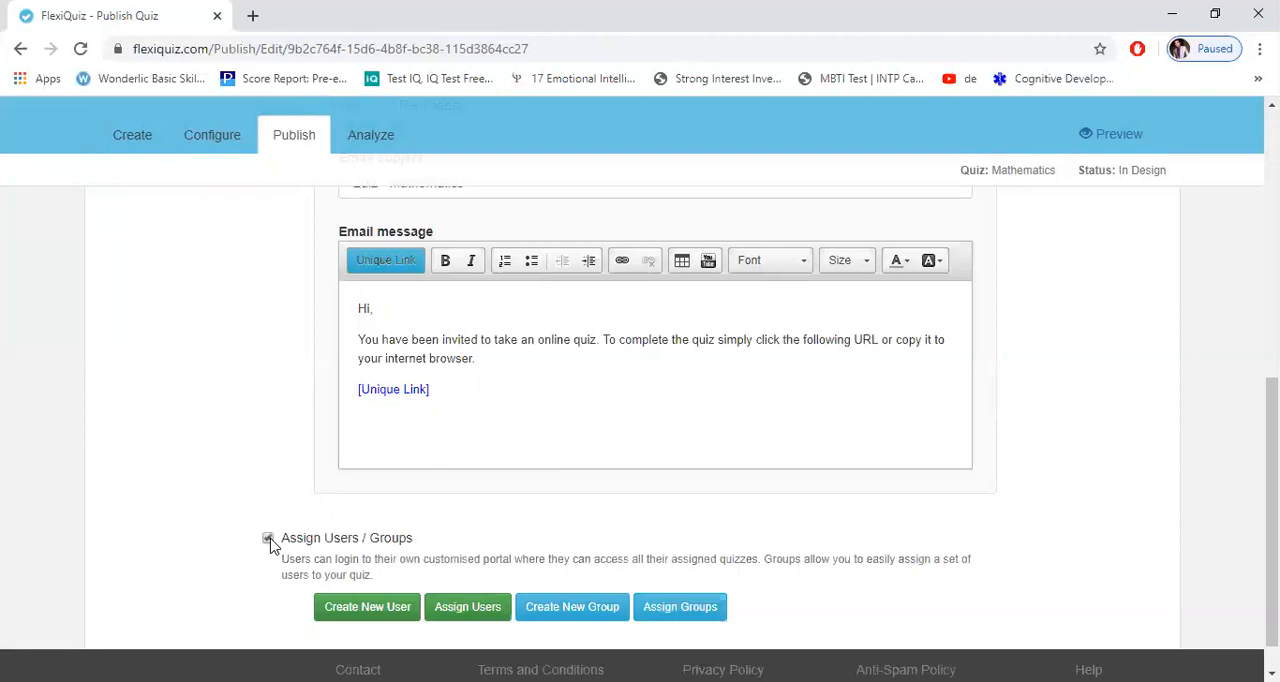
pyautogui.click(556, 612)
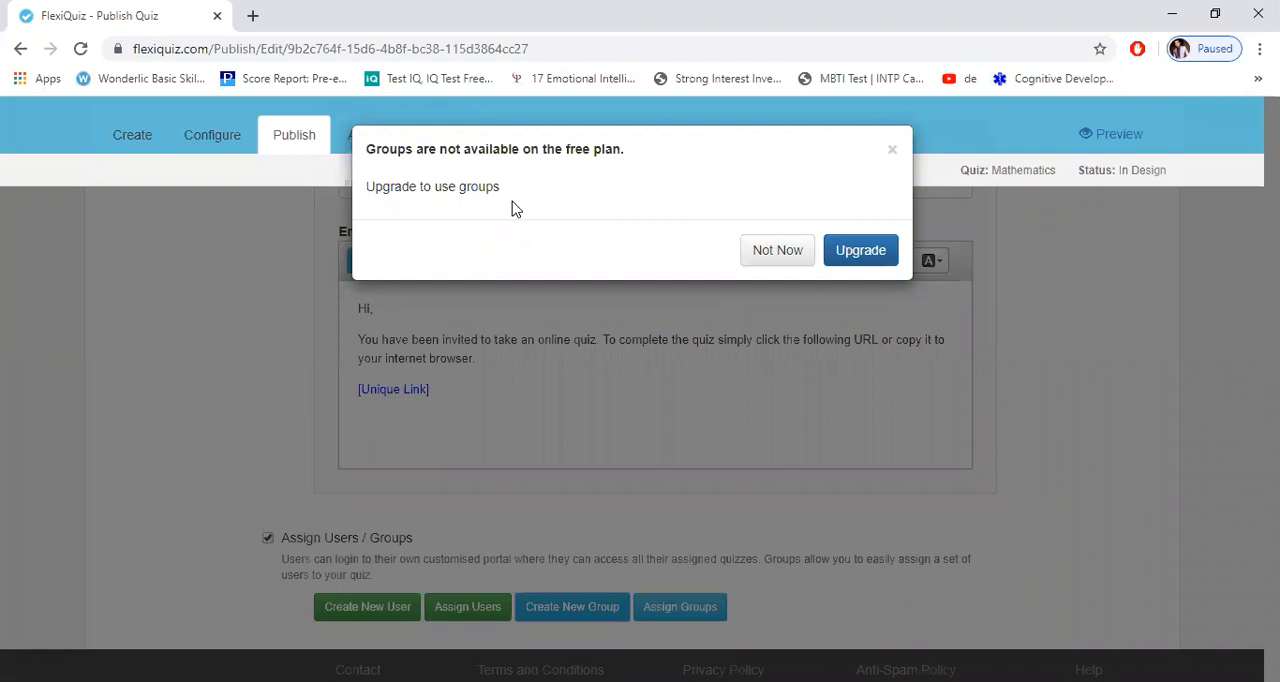
pyautogui.click(766, 257)
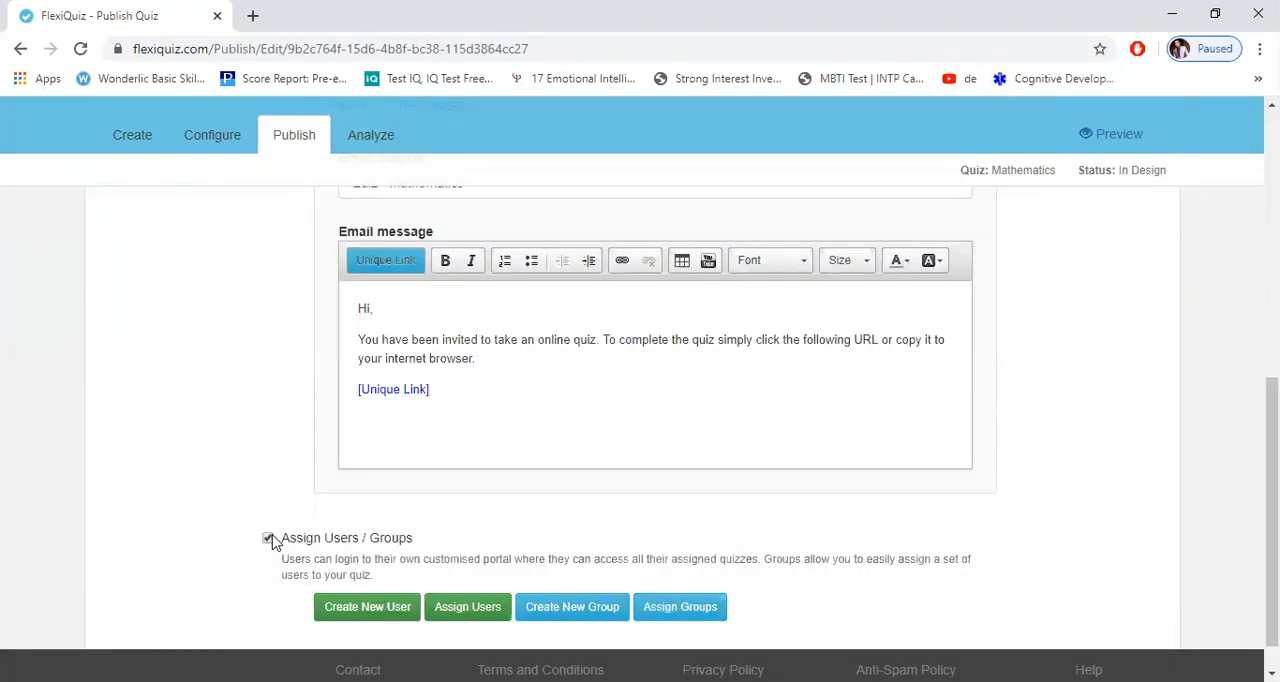
pyautogui.click(268, 538)
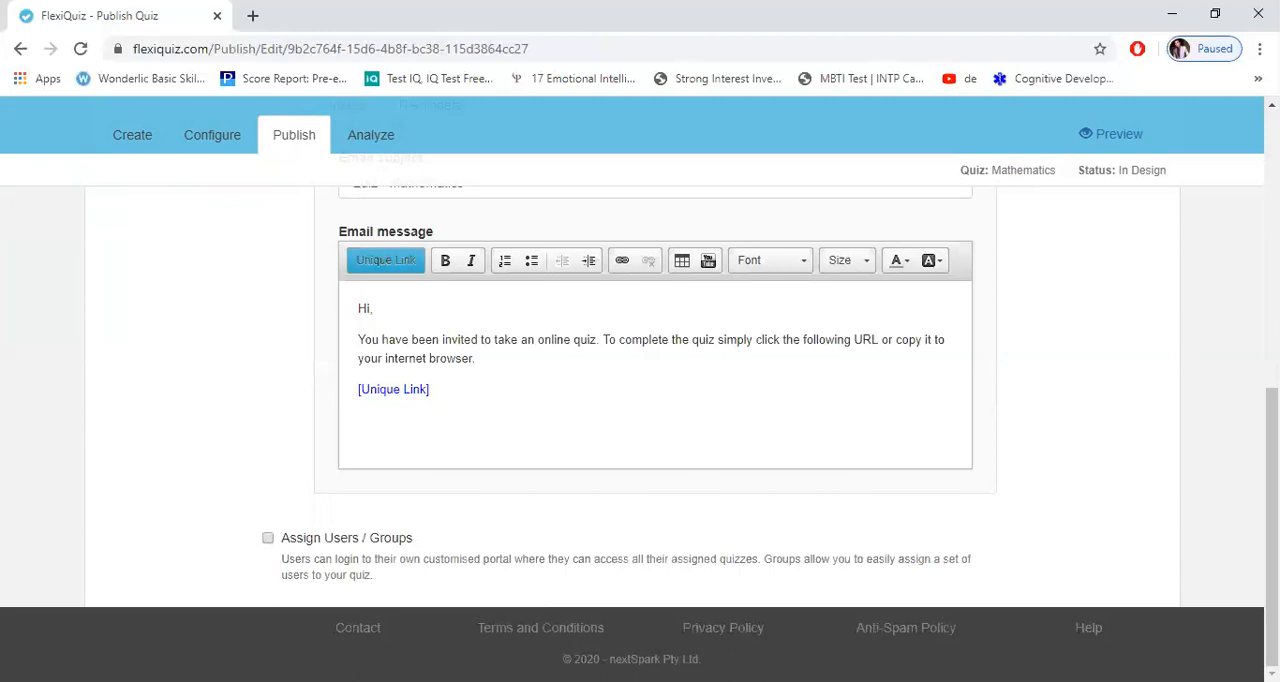
# Step: Turn off the email invites, enable distribution by quiz link and copy the quiz URL
pyautogui.scroll(1, 640, 400)
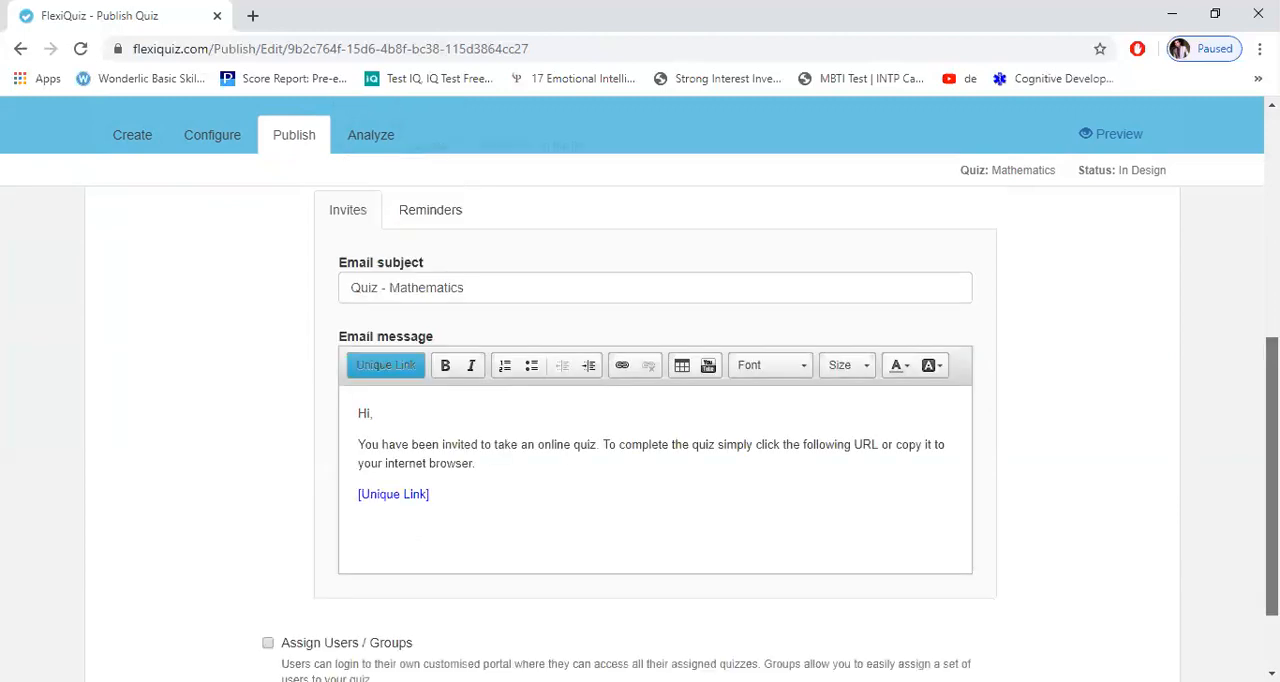
pyautogui.scroll(3, 640, 400)
pyautogui.scroll(1, 586, 500)
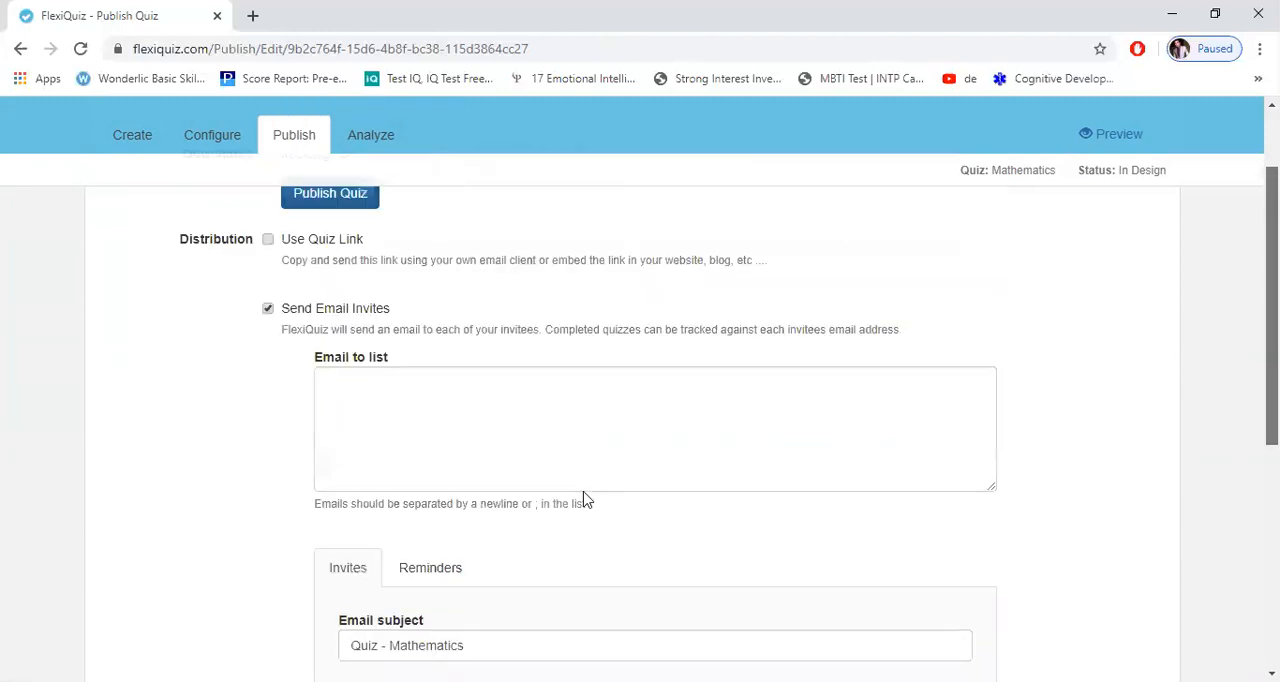
pyautogui.click(268, 310)
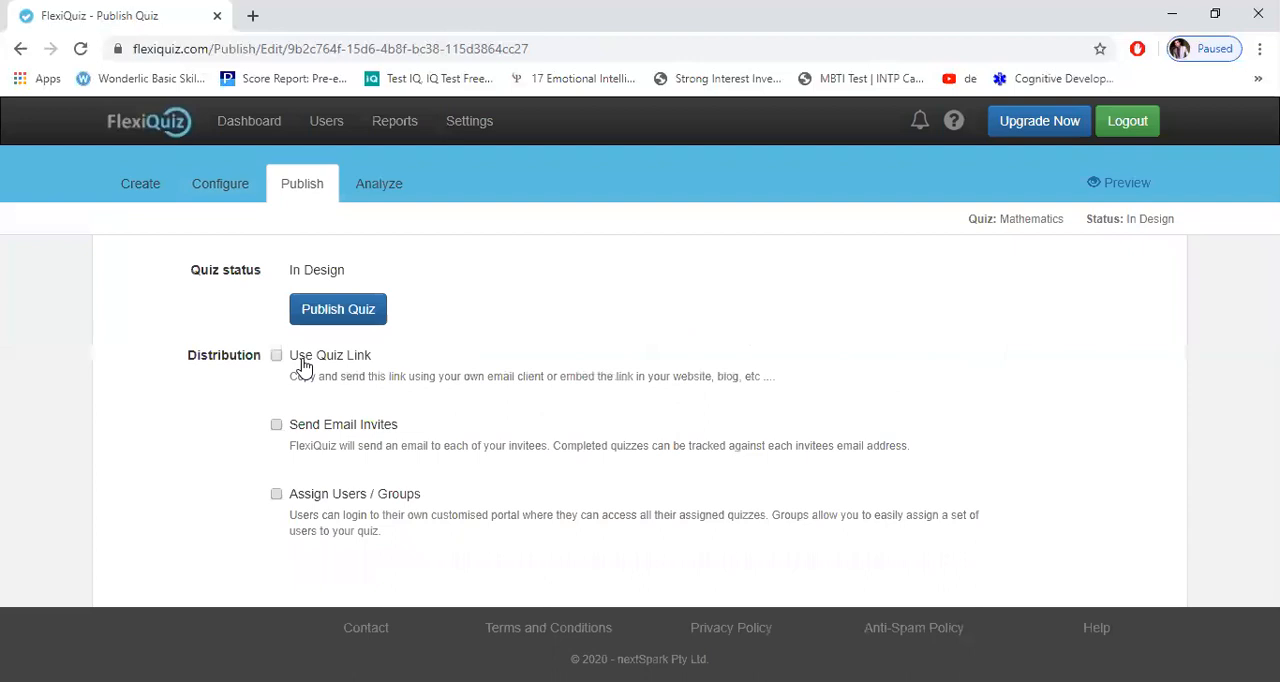
pyautogui.click(277, 358)
pyautogui.moveTo(770, 413); pyautogui.dragTo(382, 420)
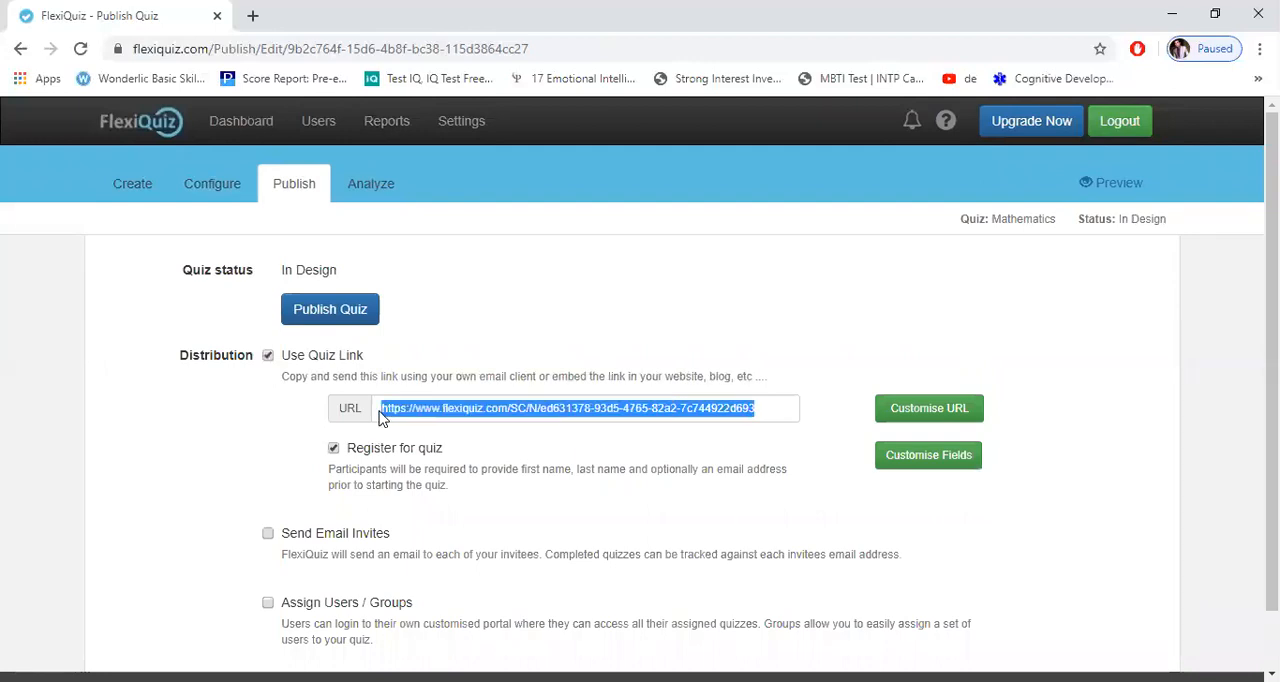
# Step: Publish the Mathematics quiz and open its copied link in a new browser tab
pyautogui.click(311, 313)
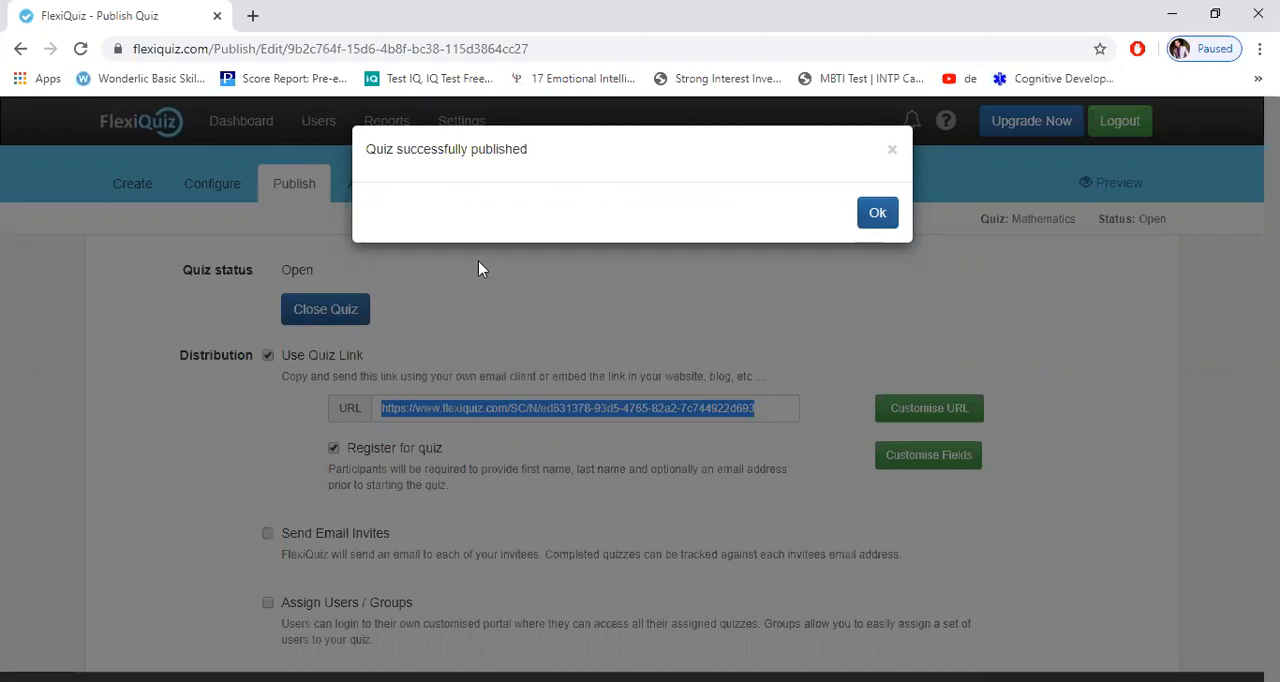
pyautogui.click(330, 281)
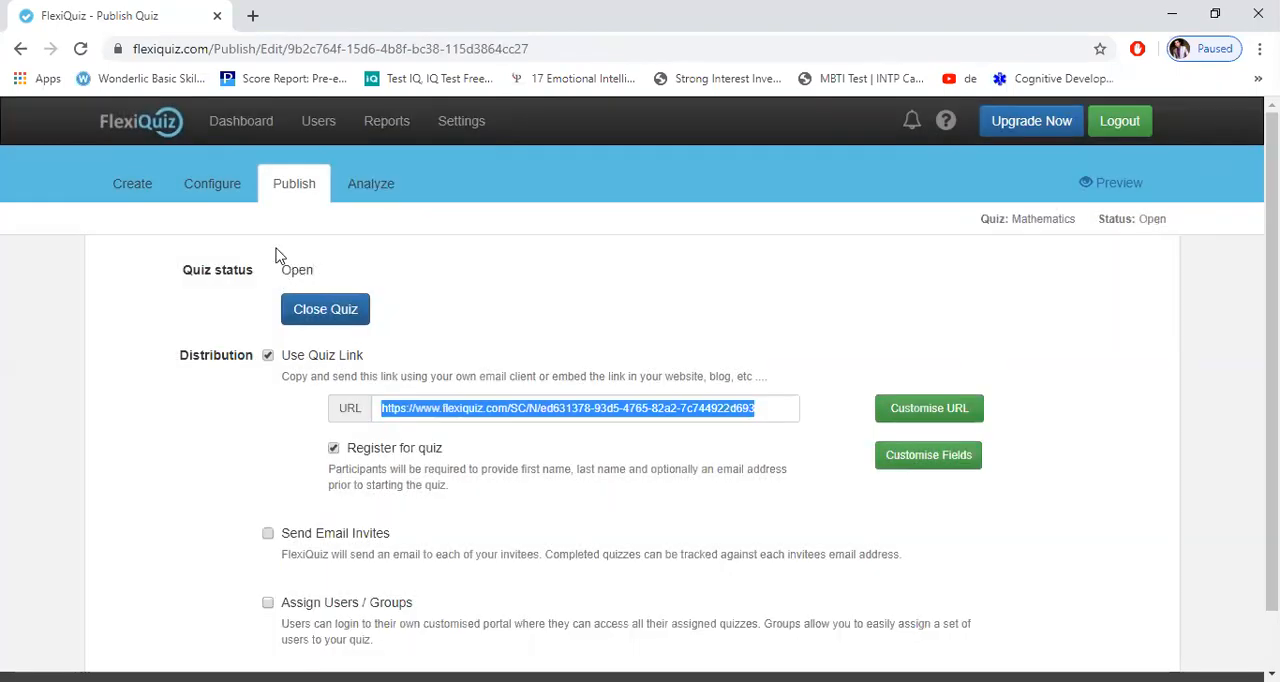
pyautogui.click(255, 20)
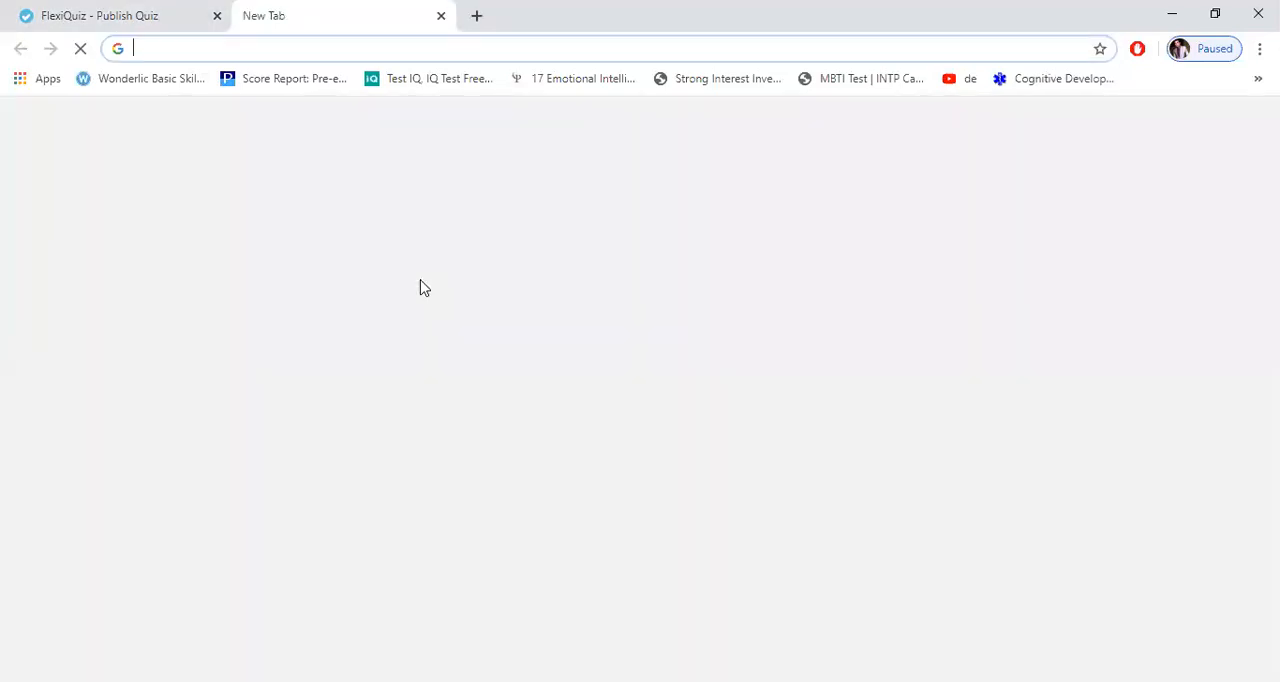
pyautogui.hotkey('ctrl', 'Tab')
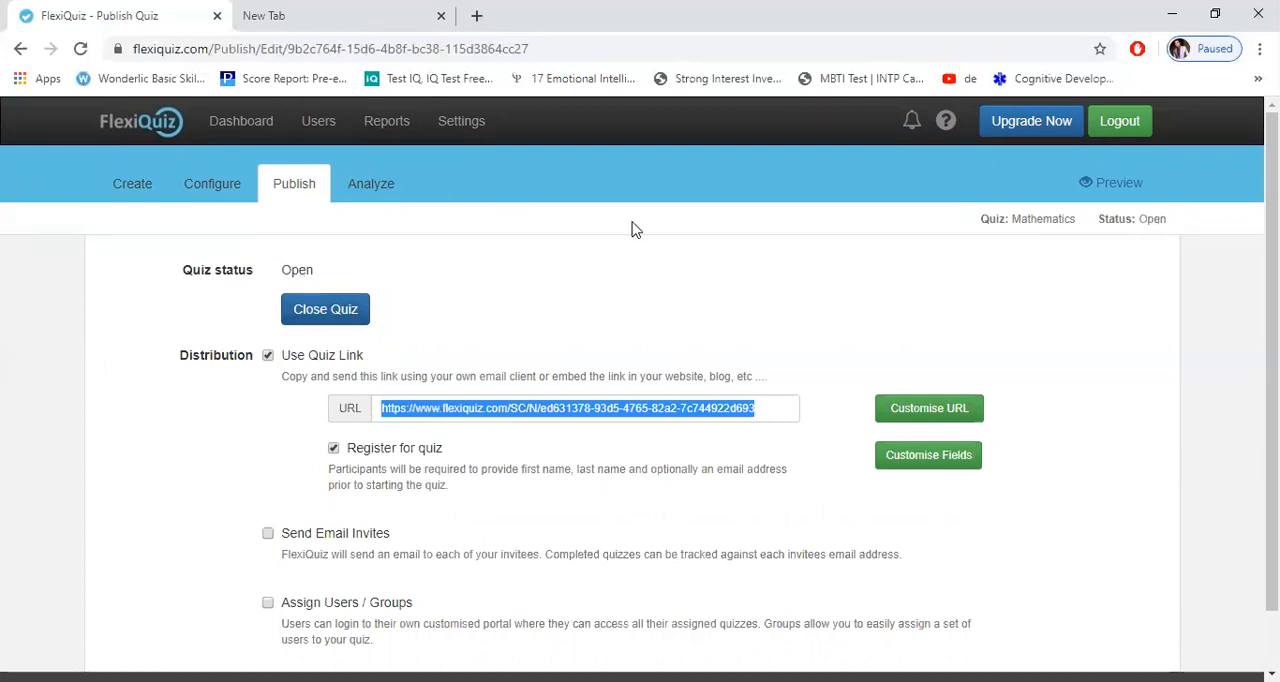
pyautogui.hotkey('ctrl', 'Tab')
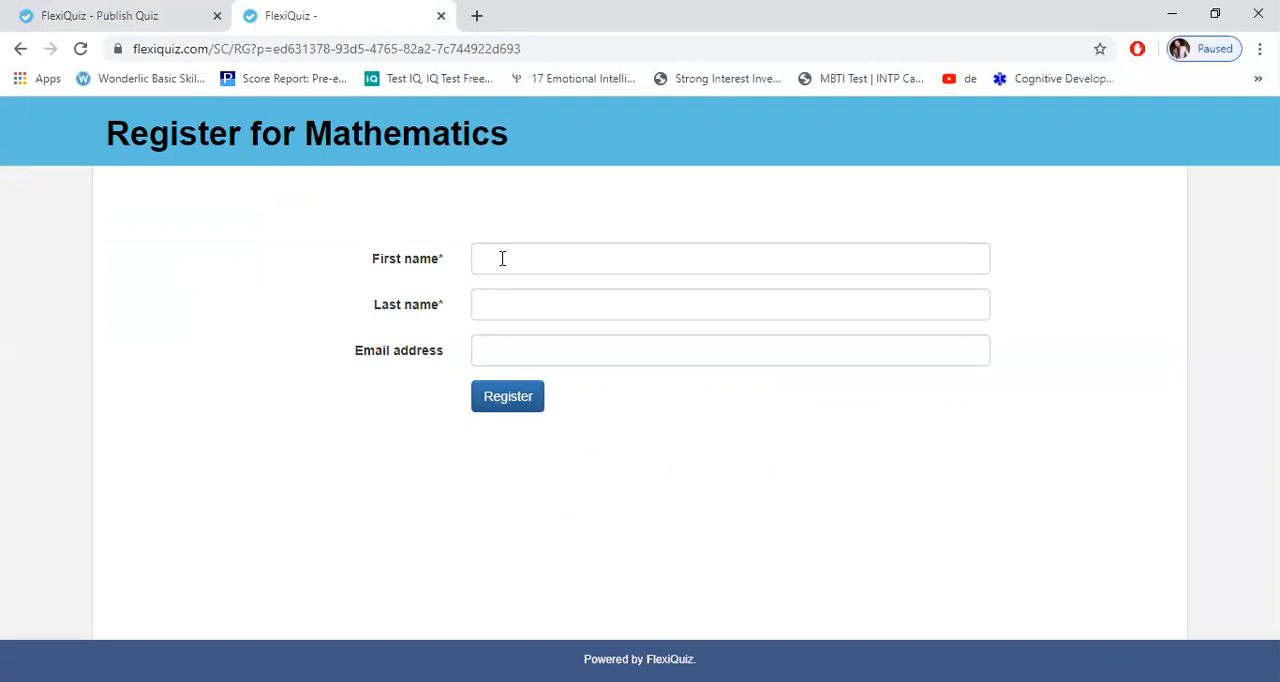
# Step: Register for the quiz with the participant's first and last name, leaving the email address empty
pyautogui.click(502, 258)
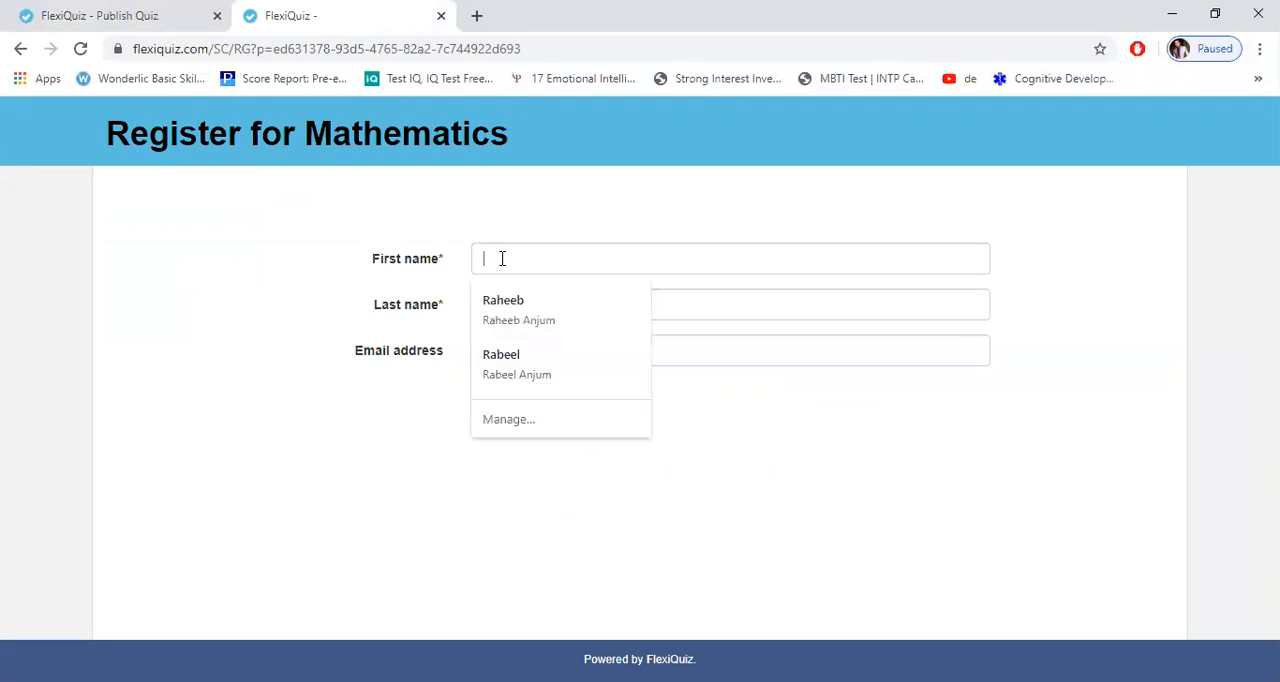
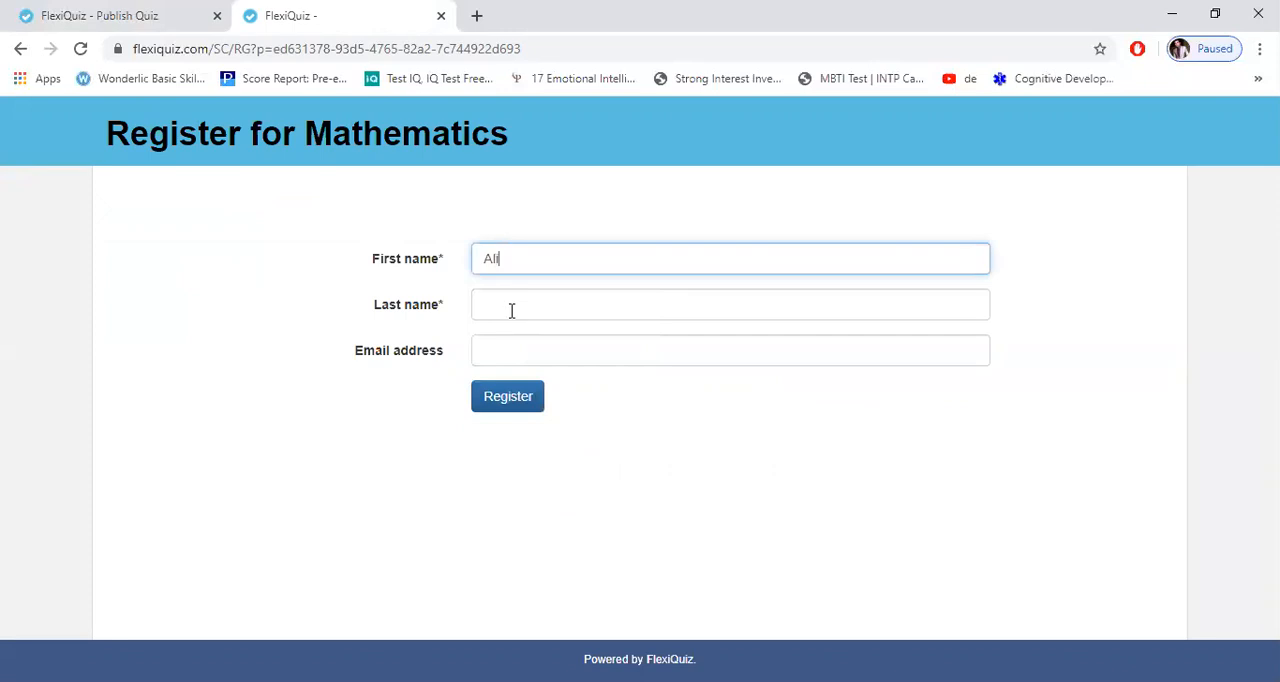
pyautogui.click(511, 311)
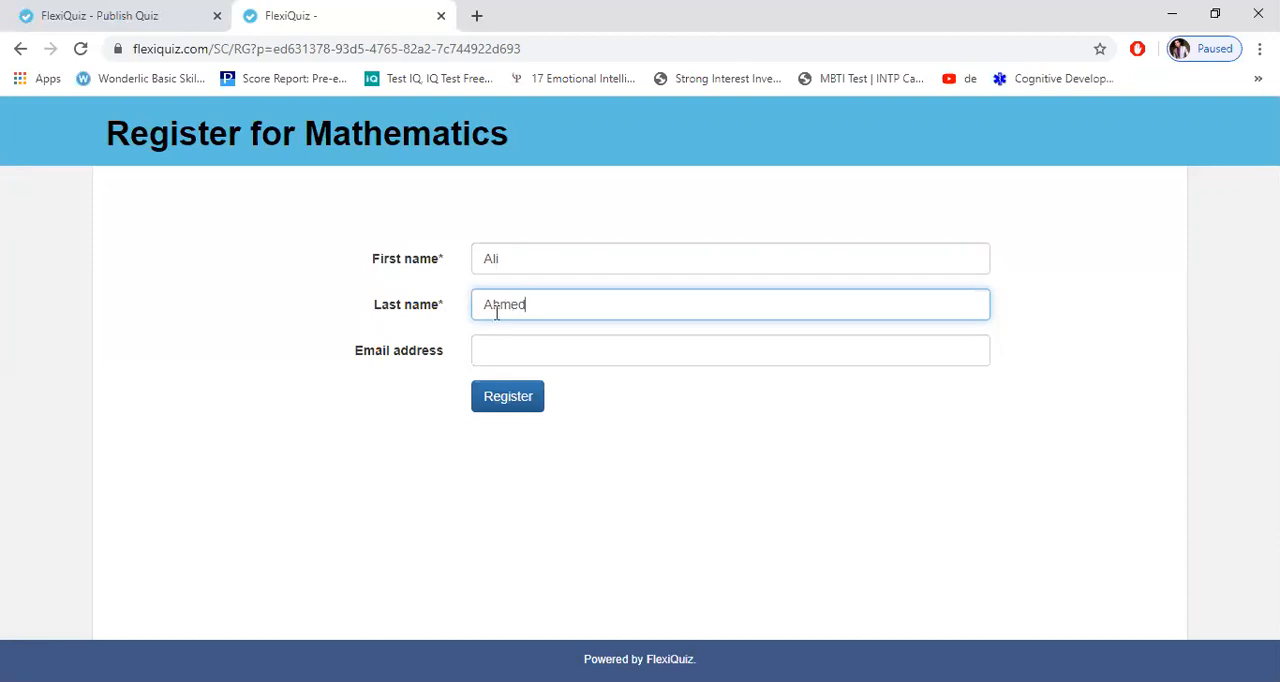
pyautogui.click(519, 399)
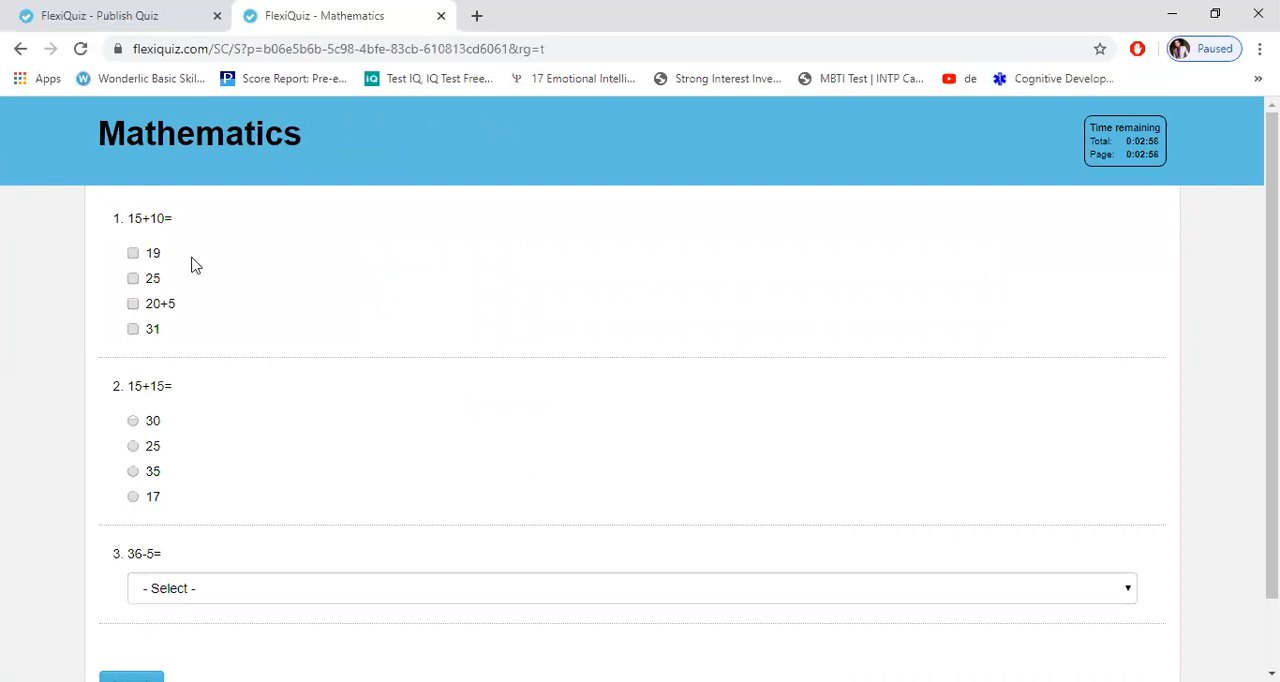
# Step: Answer the quiz with 25 and 20+5 for 15+10, 30 for 15+15, and 31 for 36-5
pyautogui.click(133, 279)
pyautogui.click(134, 306)
pyautogui.click(134, 423)
pyautogui.scroll(-1, 710, 541)
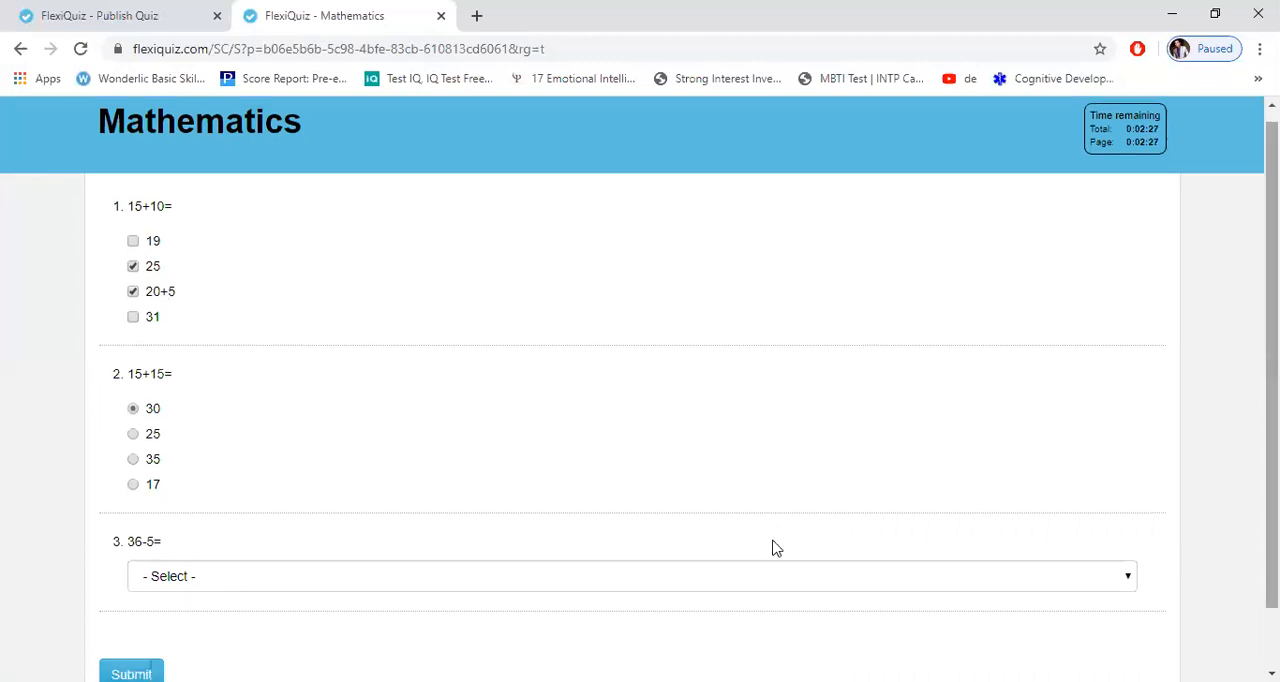
pyautogui.click(1107, 577)
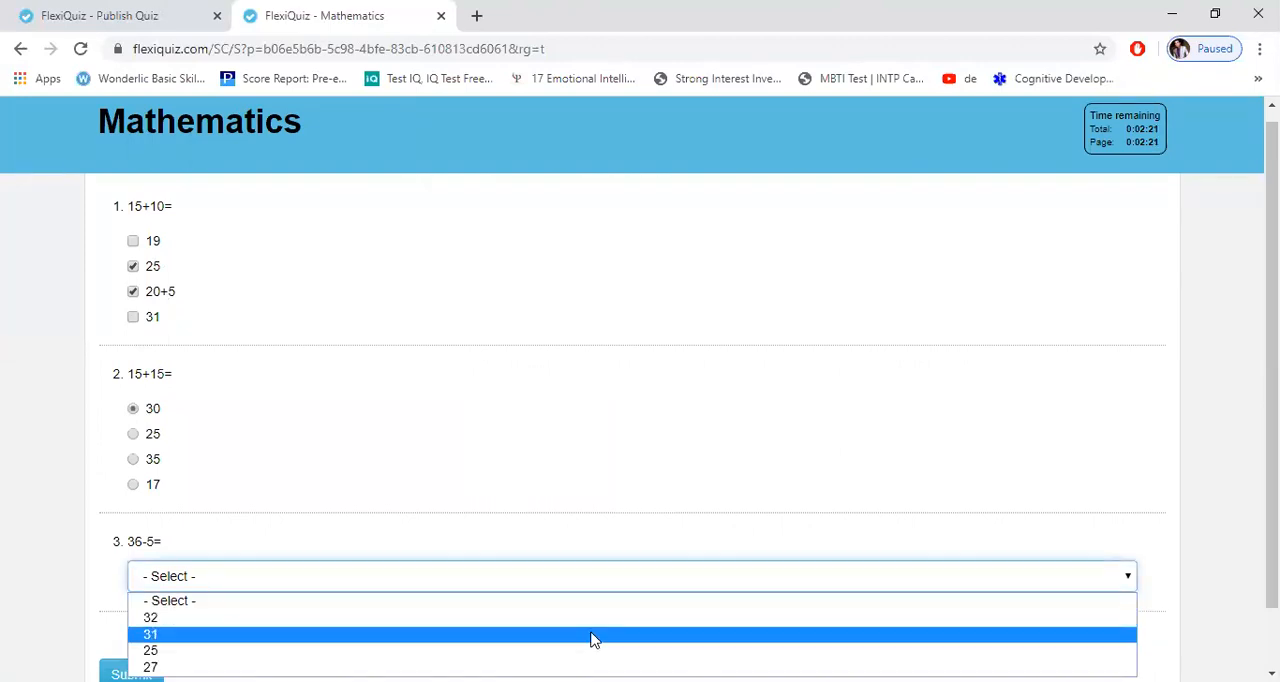
pyautogui.press('Return')
# Step: Submit the quiz answers and open the quiz's analysis report in the quiz management tab
pyautogui.scroll(1, 640, 392)
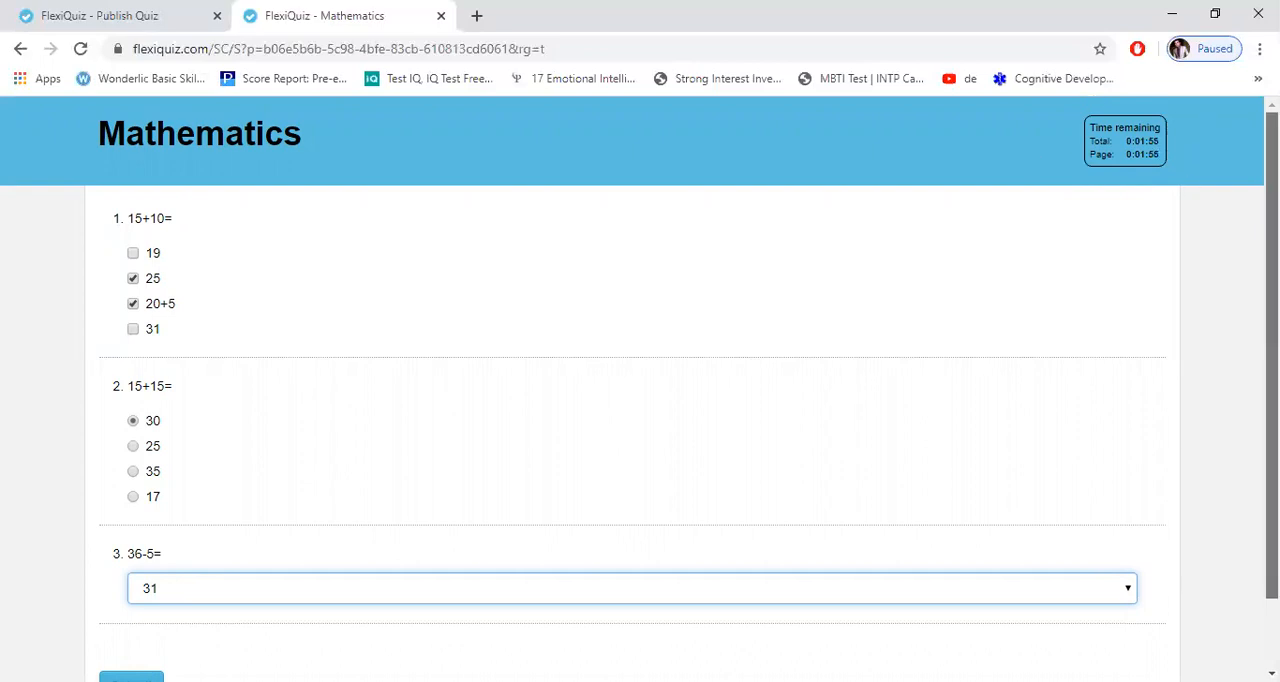
pyautogui.scroll(-1, 517, 490)
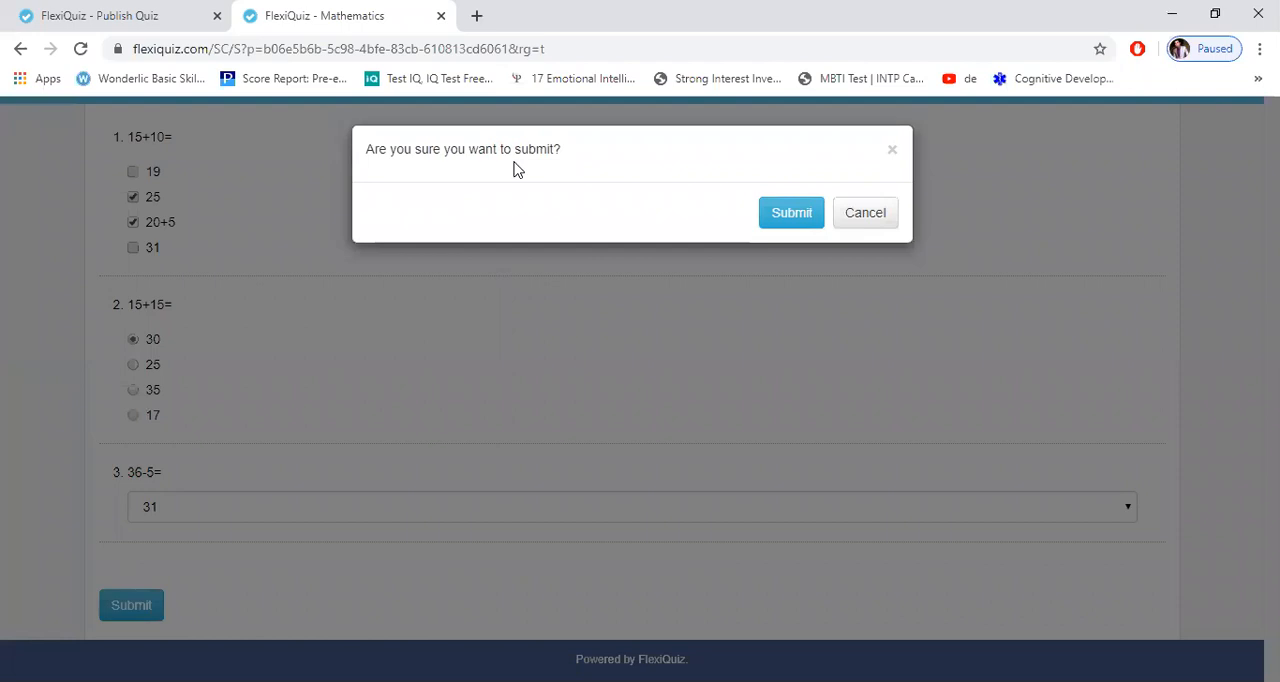
pyautogui.click(782, 219)
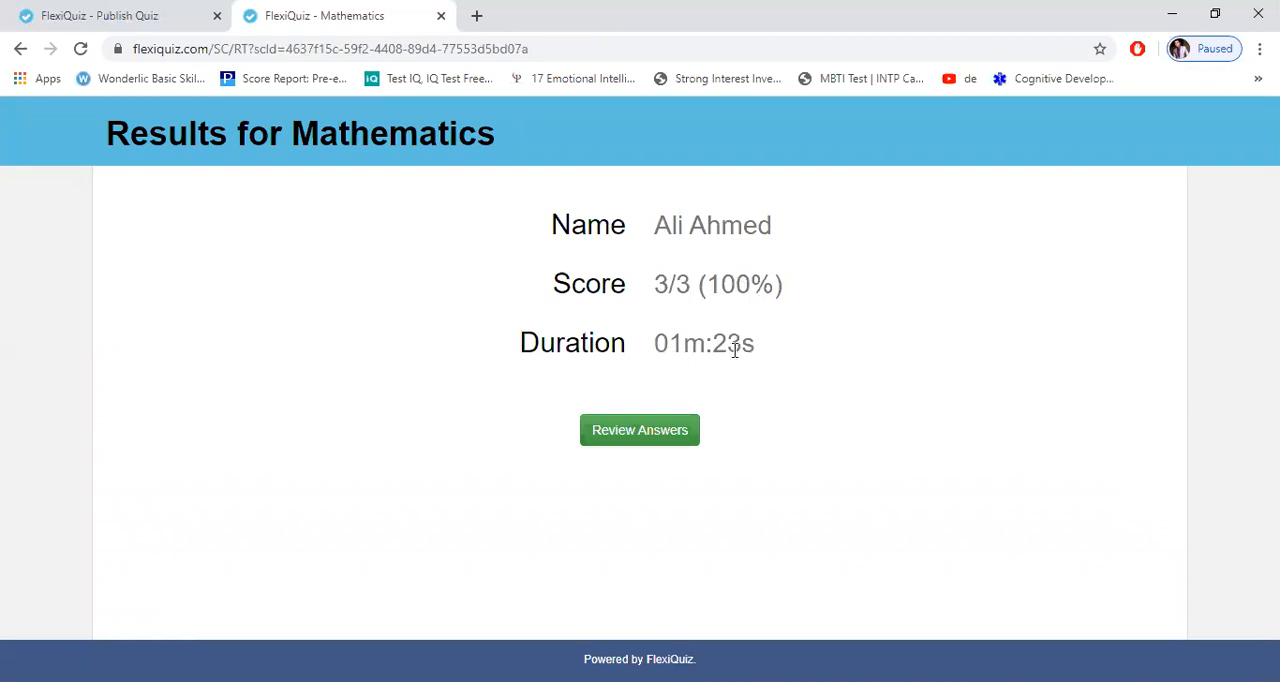
pyautogui.click(133, 17)
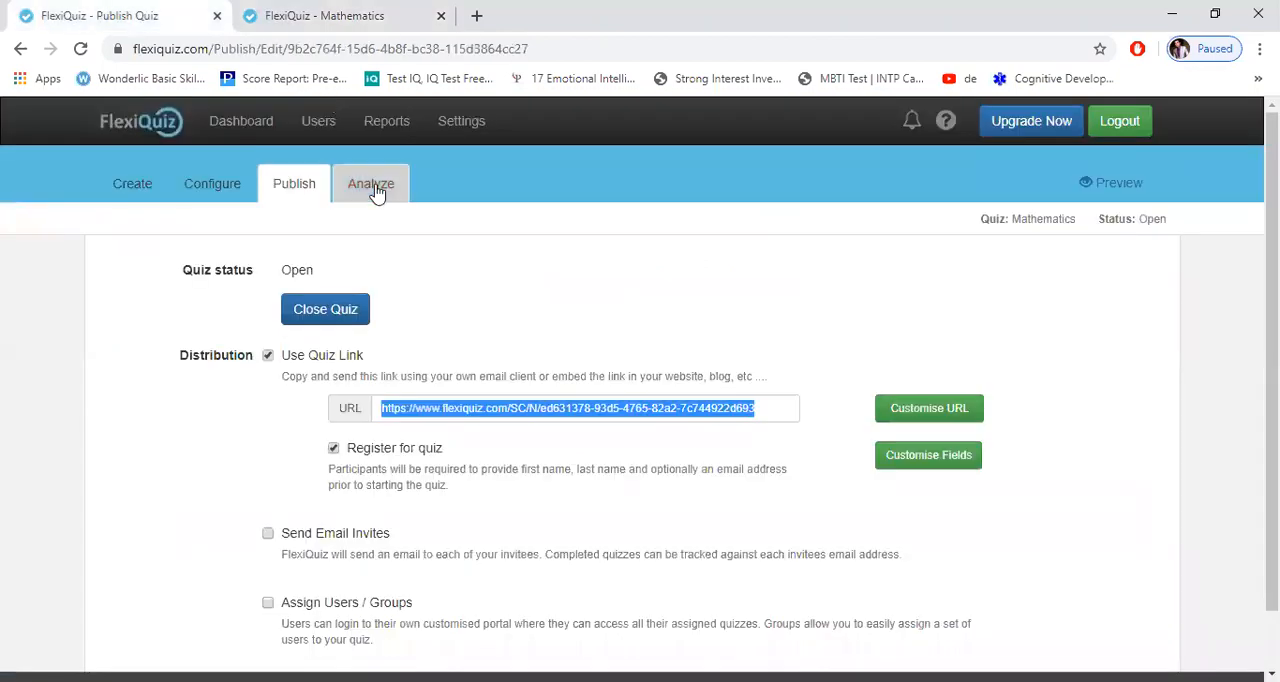
pyautogui.click(376, 190)
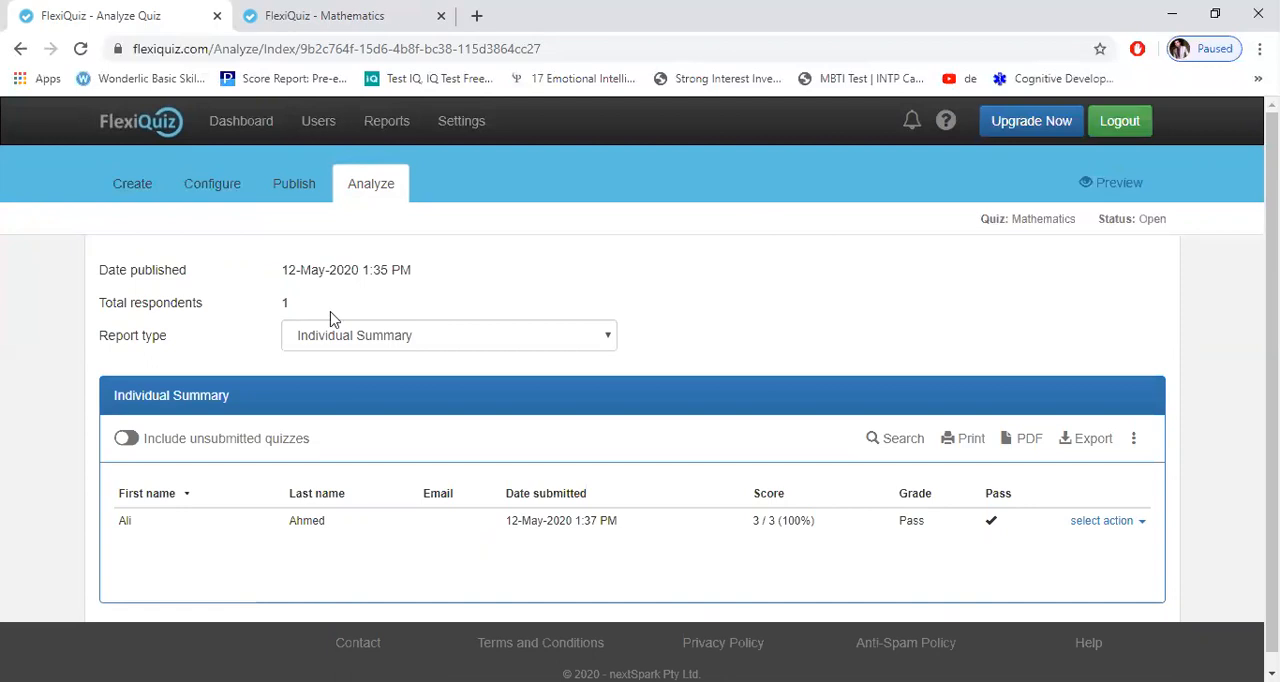
# Step: Enable the schedule in the quiz's general configuration and set its start to 14-May-2020 at 09:00 am
pyautogui.click(200, 192)
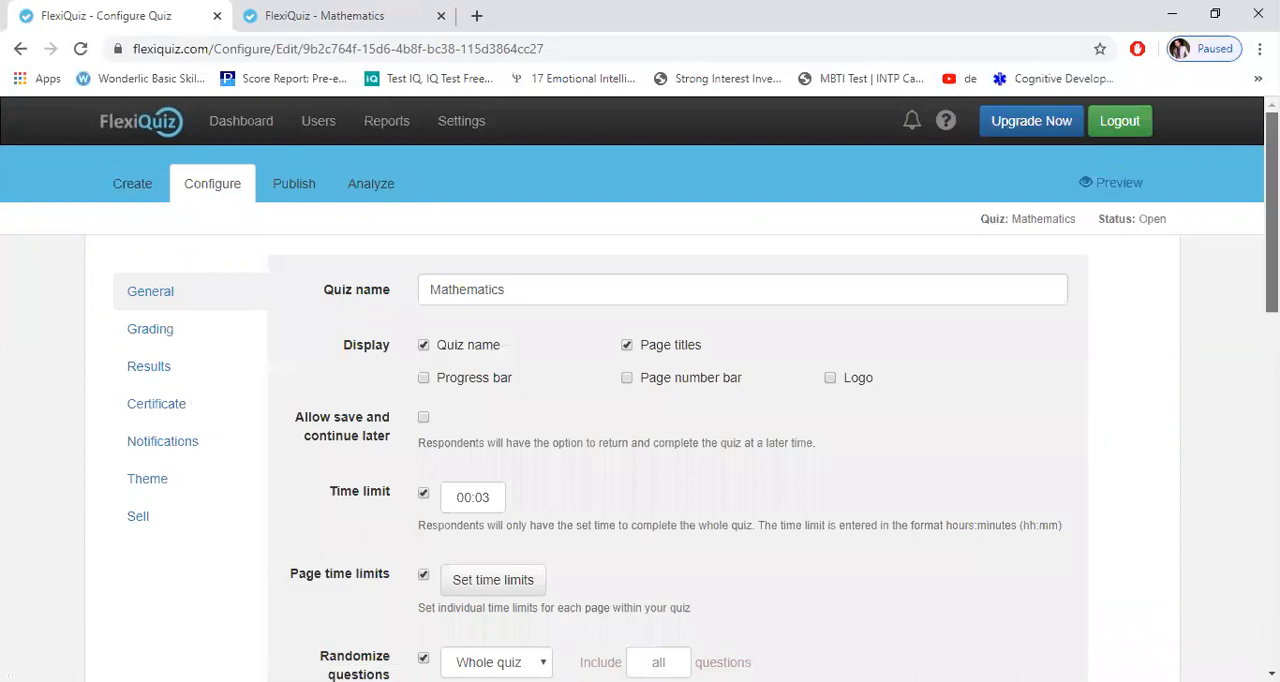
pyautogui.scroll(-4, 640, 400)
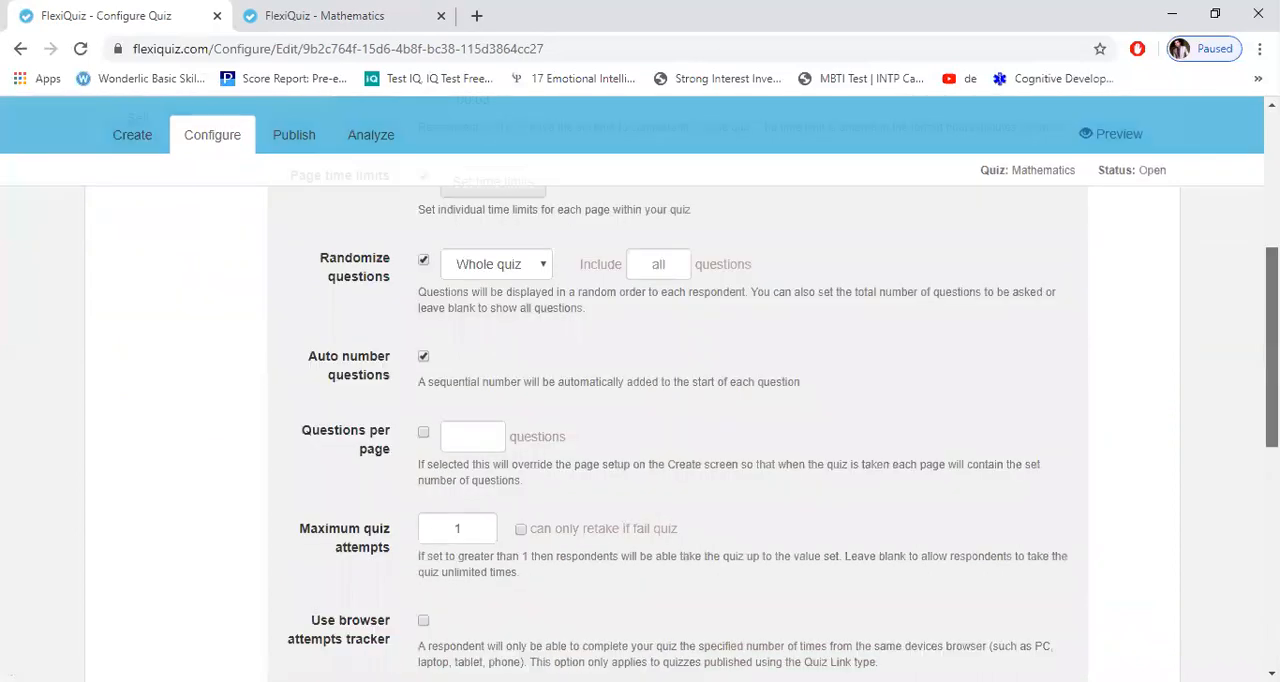
pyautogui.scroll(-3, 314, 466)
pyautogui.scroll(-1, 309, 452)
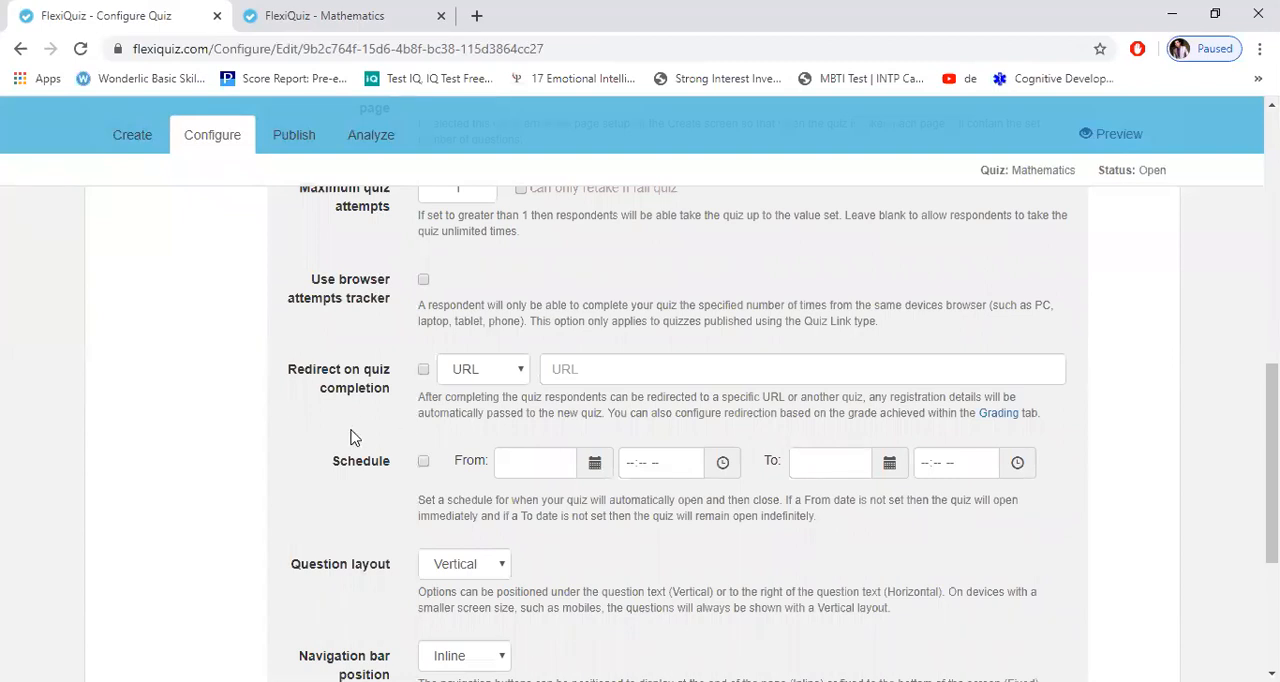
pyautogui.click(423, 463)
pyautogui.click(594, 465)
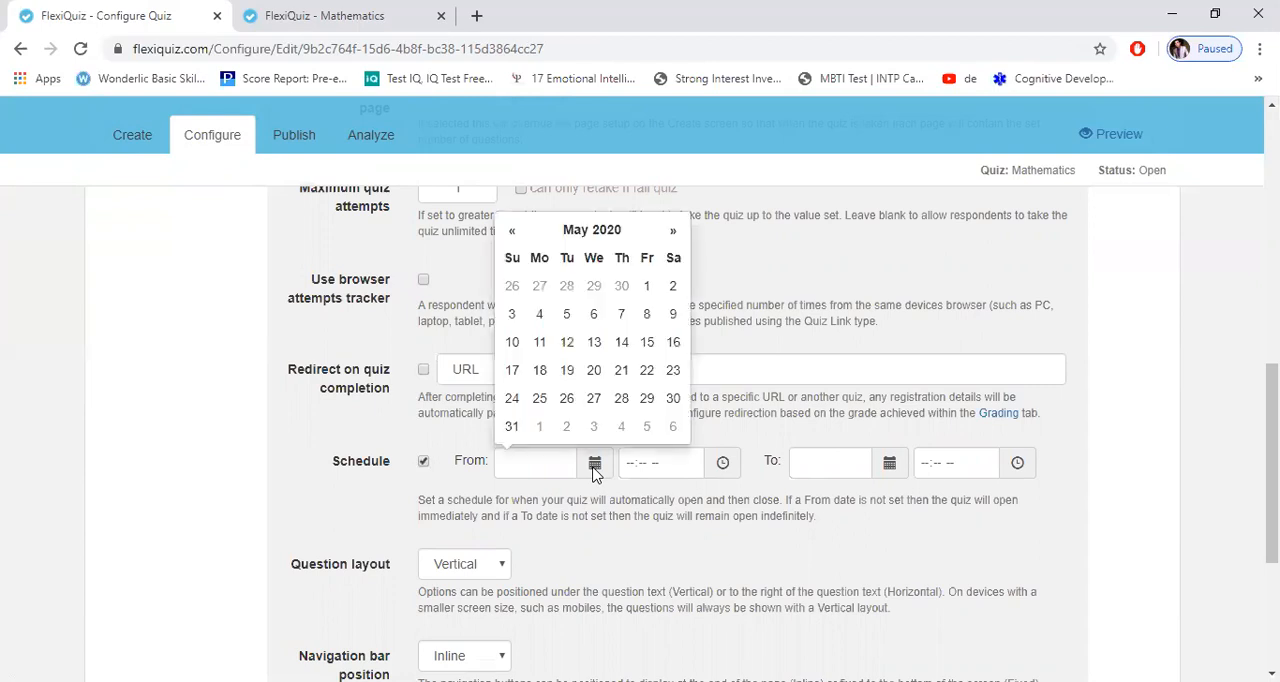
pyautogui.click(627, 345)
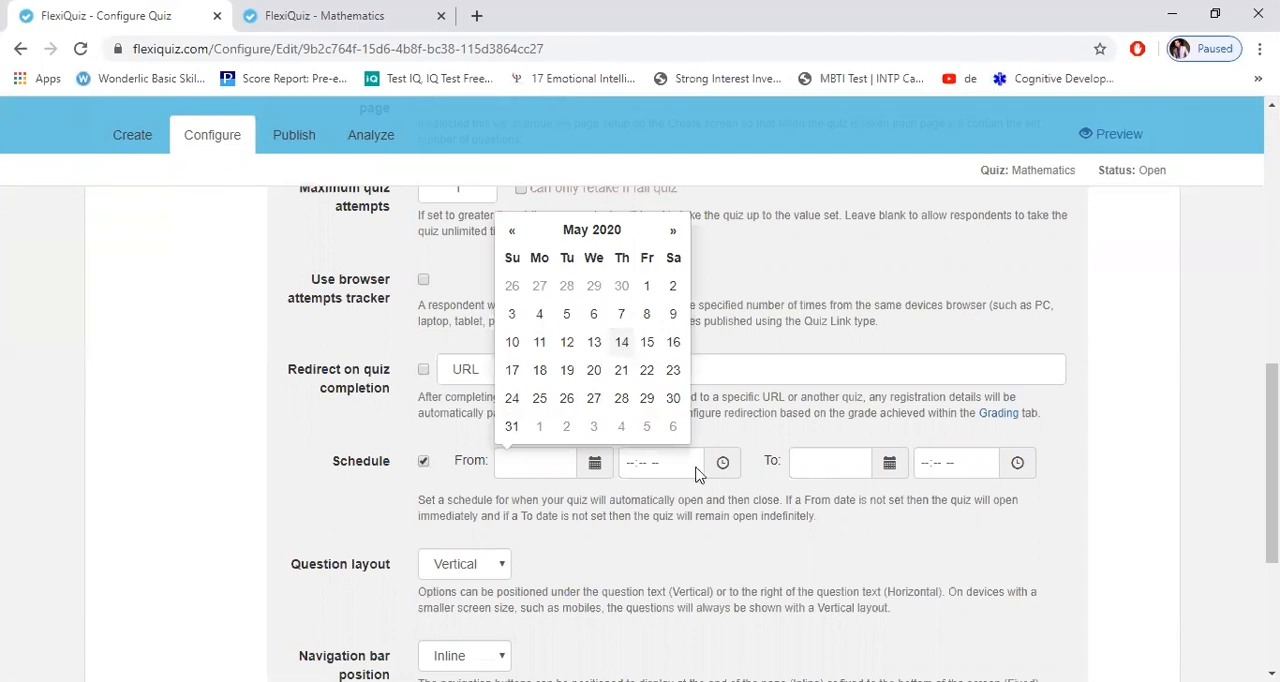
pyautogui.click(637, 466)
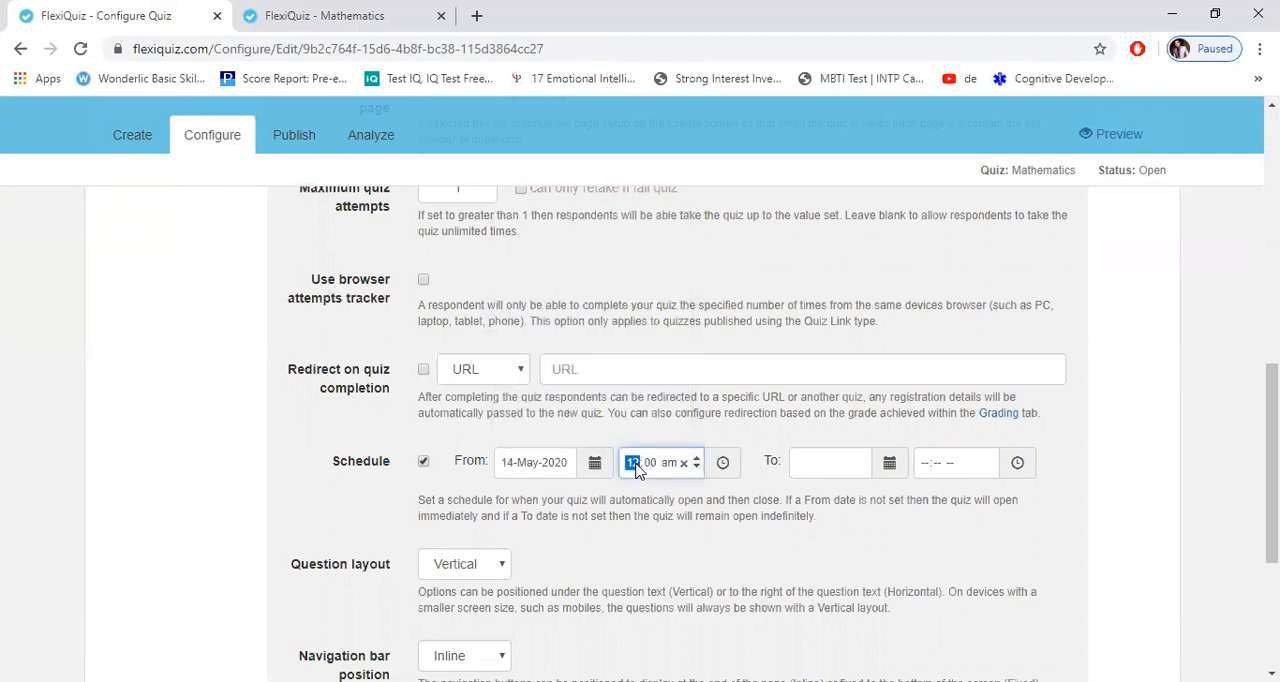
pyautogui.write('9')
# Step: Set the end of the quiz schedule to 14-May-2020 at 09:30 am
pyautogui.click(819, 464)
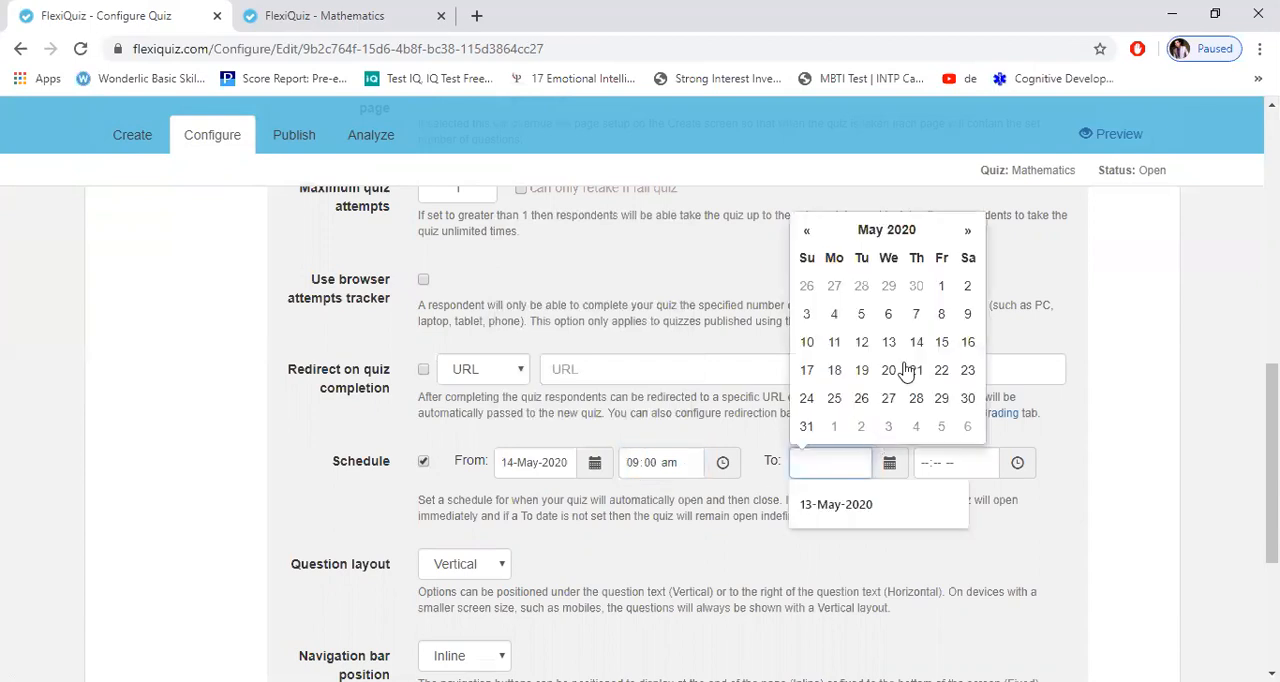
pyautogui.click(928, 470)
pyautogui.click(928, 470)
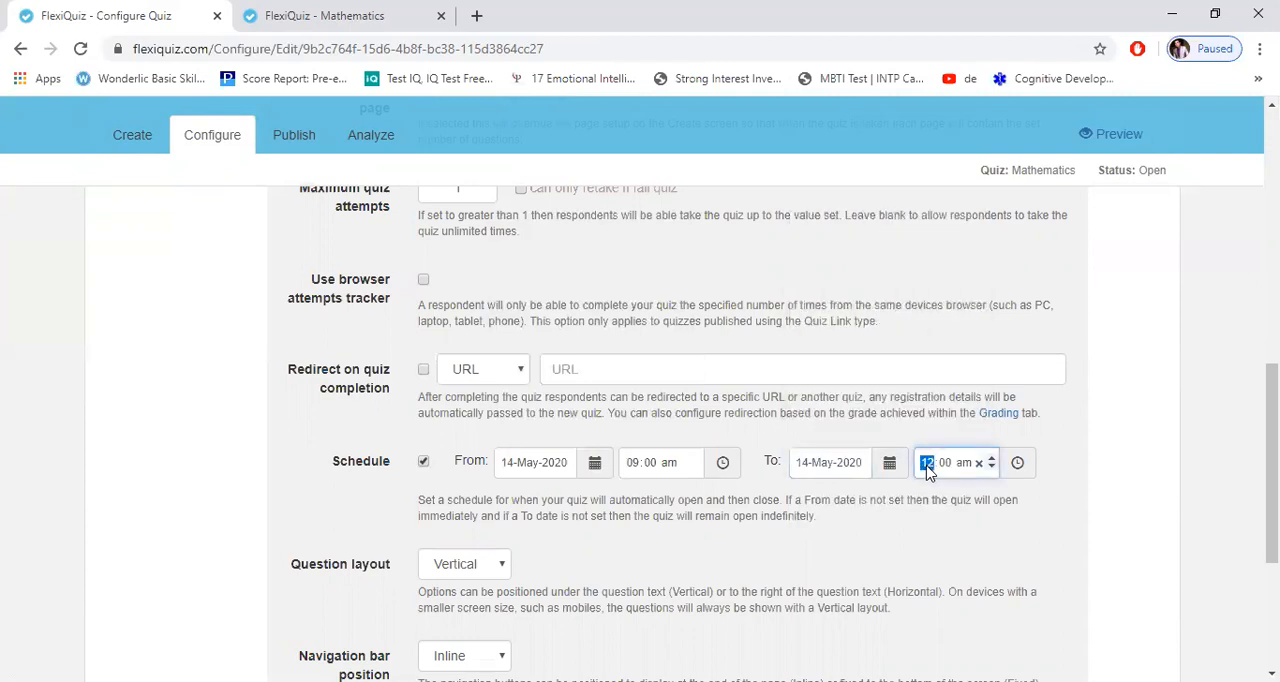
pyautogui.write('09:30')
pyautogui.doubleClick(917, 541)
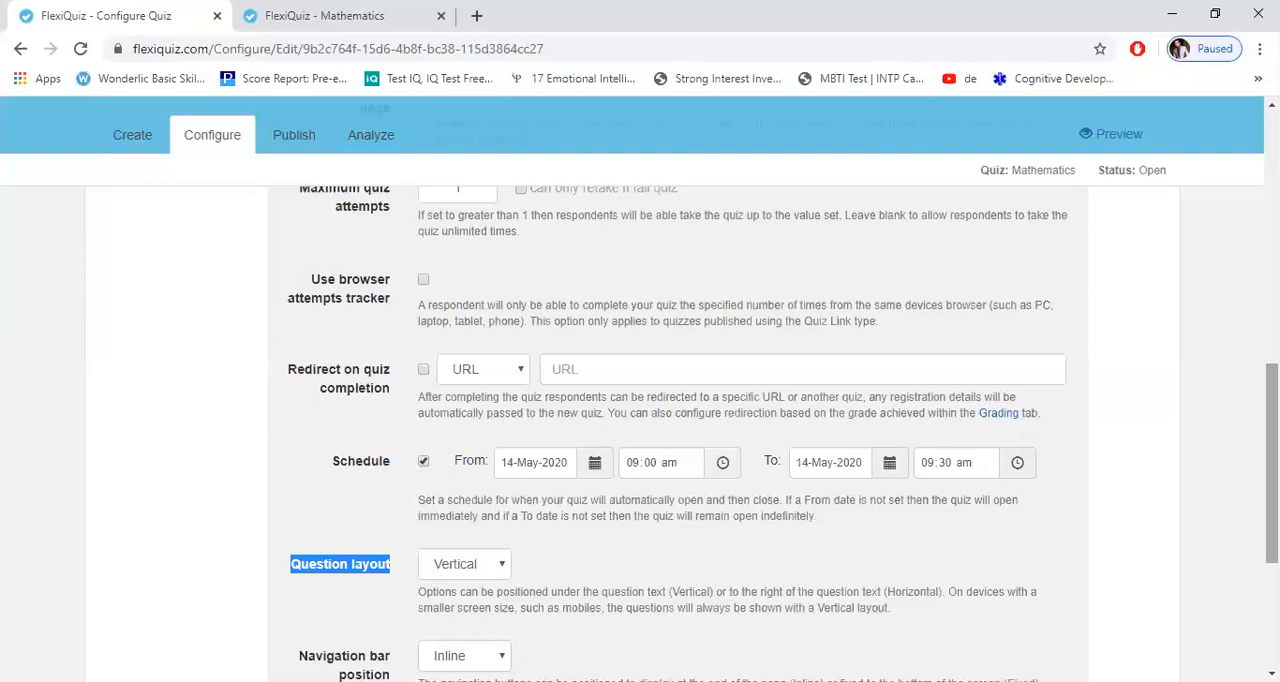
# Step: Load the copied quiz link again in the browser tab showing the Mathematics results
pyautogui.scroll(-2, 640, 430)
pyautogui.scroll(2, 640, 430)
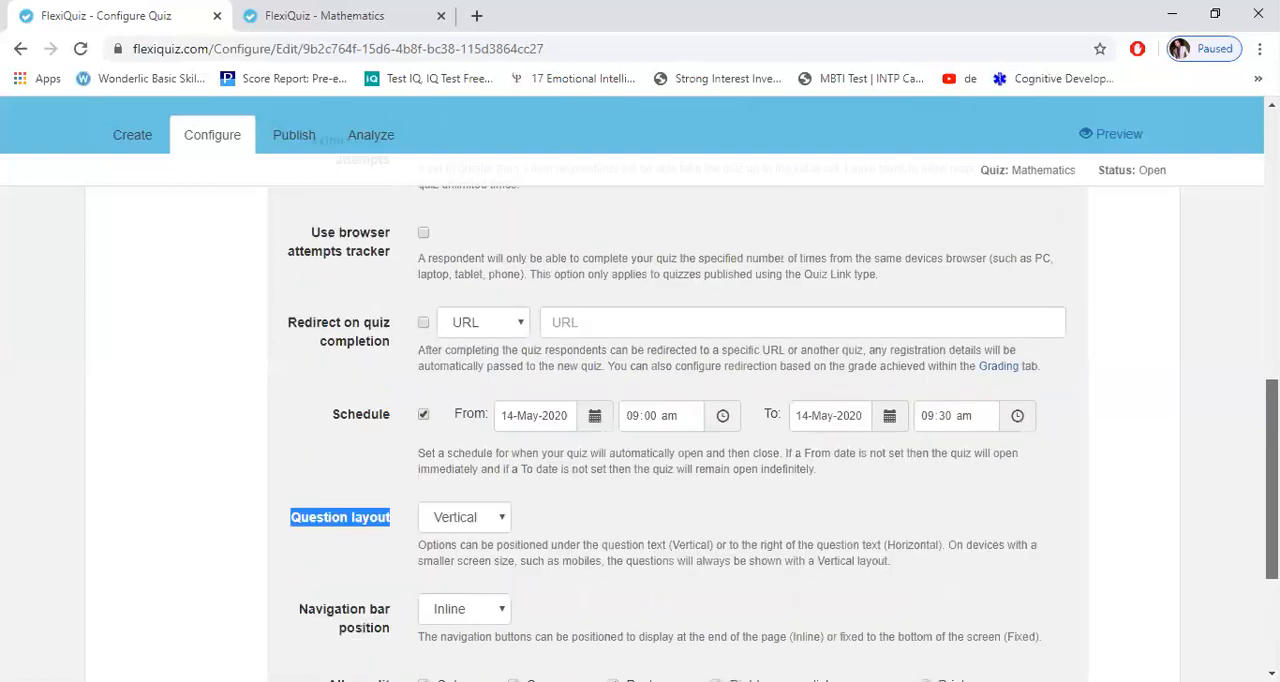
pyautogui.scroll(6, 640, 430)
pyautogui.scroll(2, 649, 271)
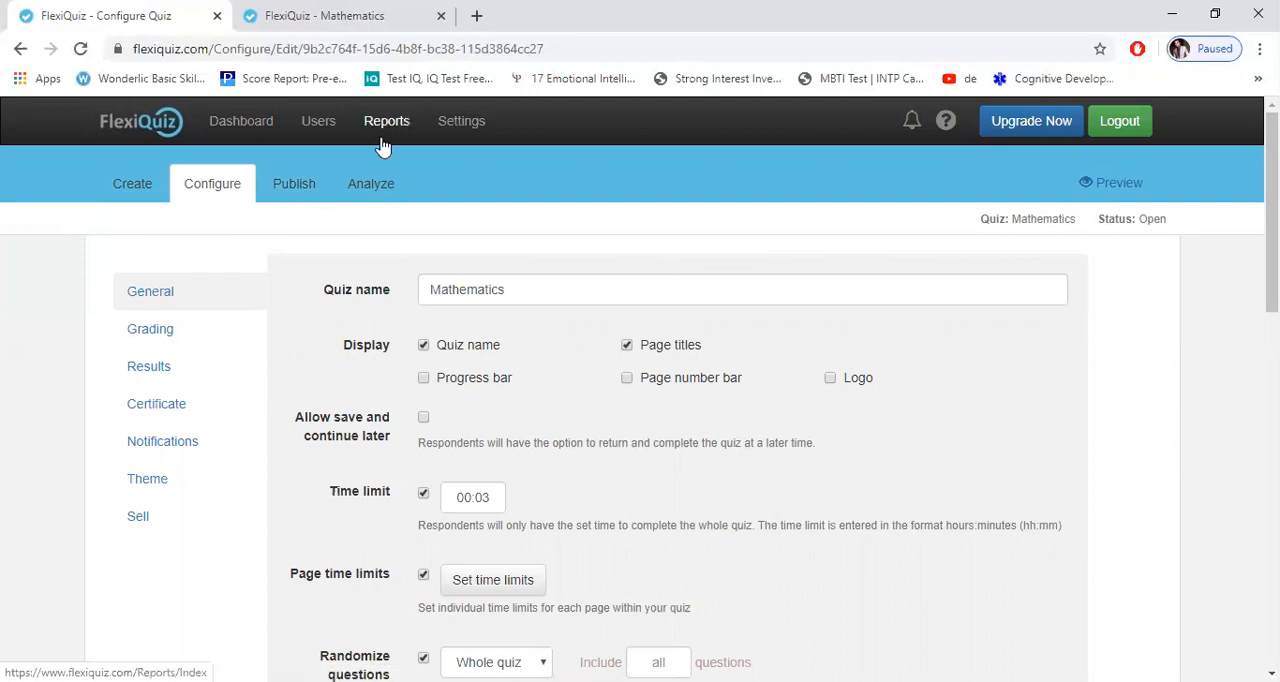
pyautogui.hotkey('ctrl', 'Tab')
pyautogui.click(340, 55)
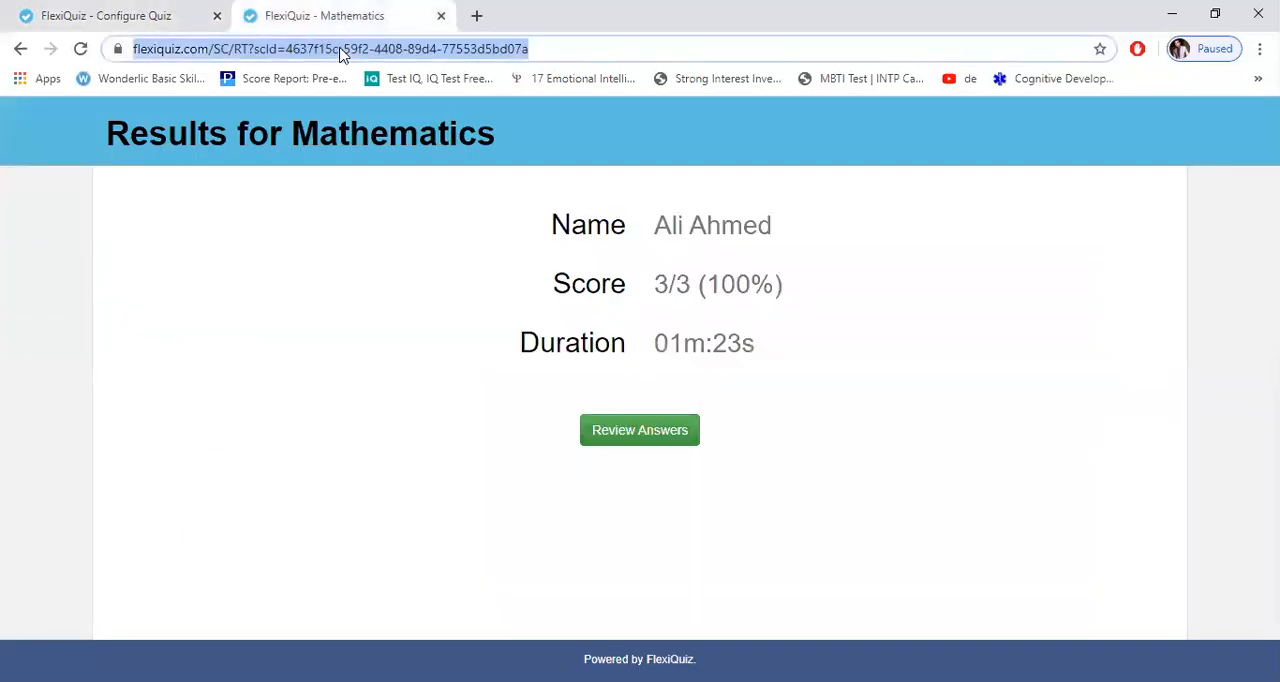
pyautogui.write('https://www.flexiquiz.com/SC/N/ed631378-93d5-4765-82a2-7c744922d693')
pyautogui.press('Return')
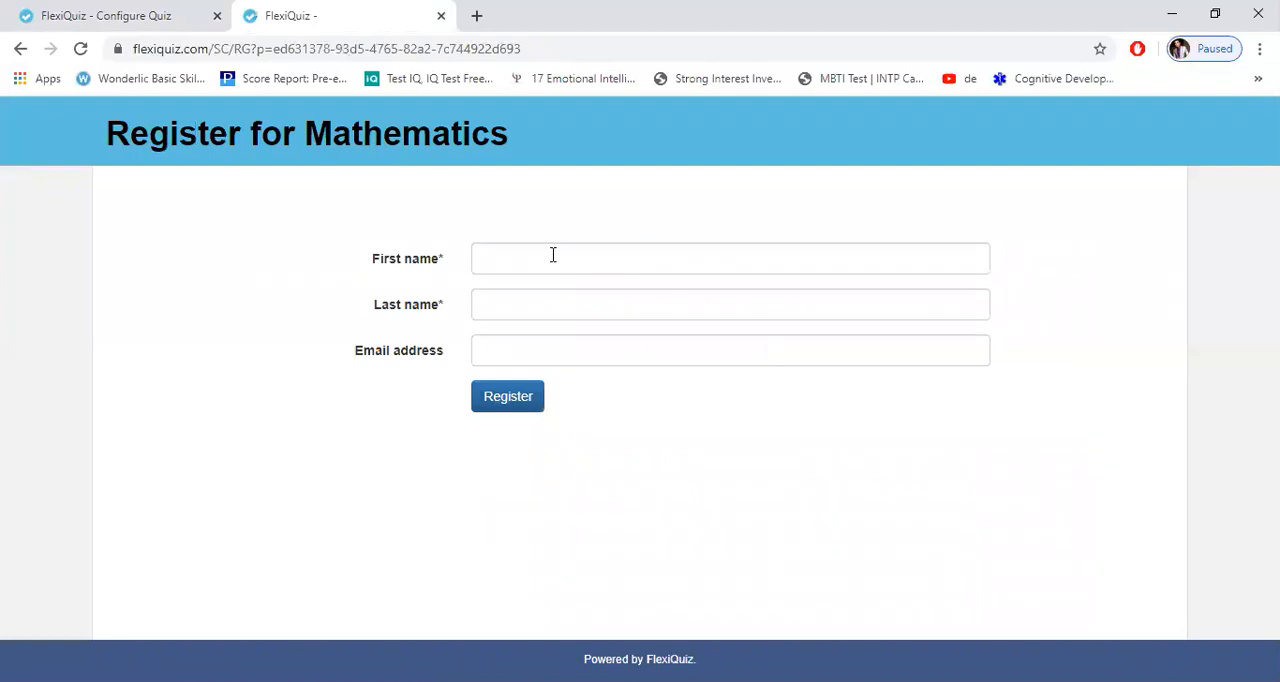
# Step: Register for the Mathematics quiz with the participant's first and last name, leaving the email address blank
pyautogui.click(550, 258)
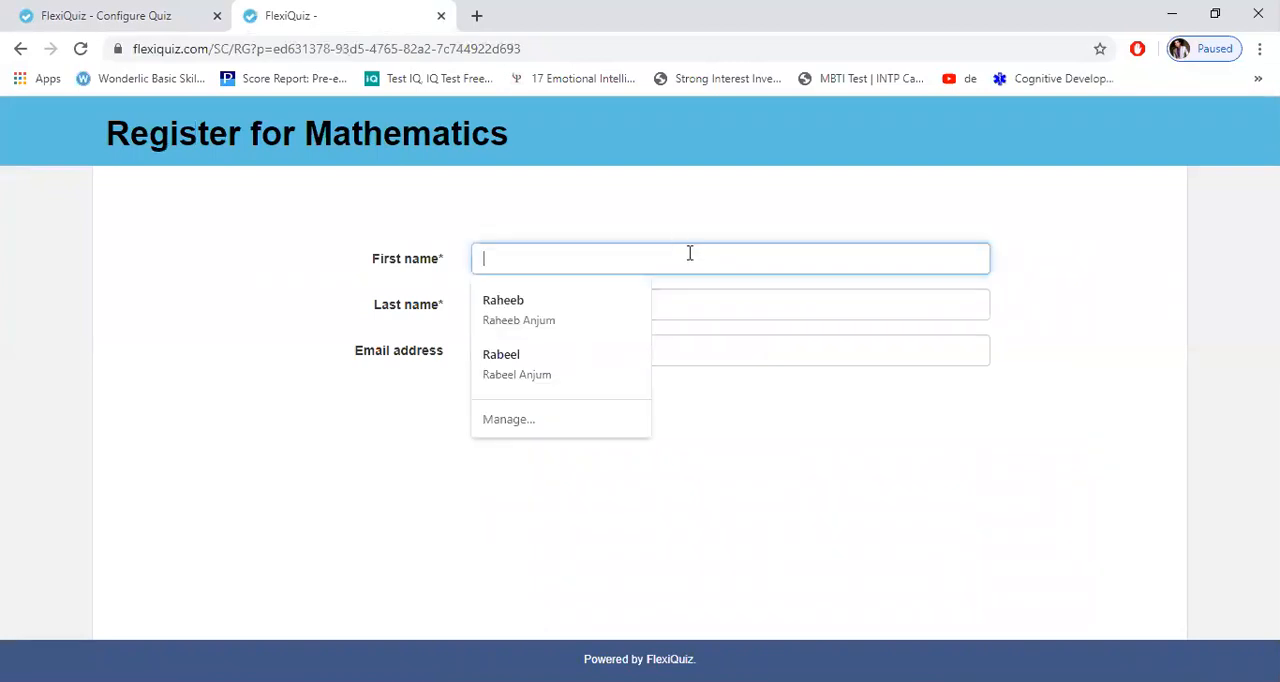
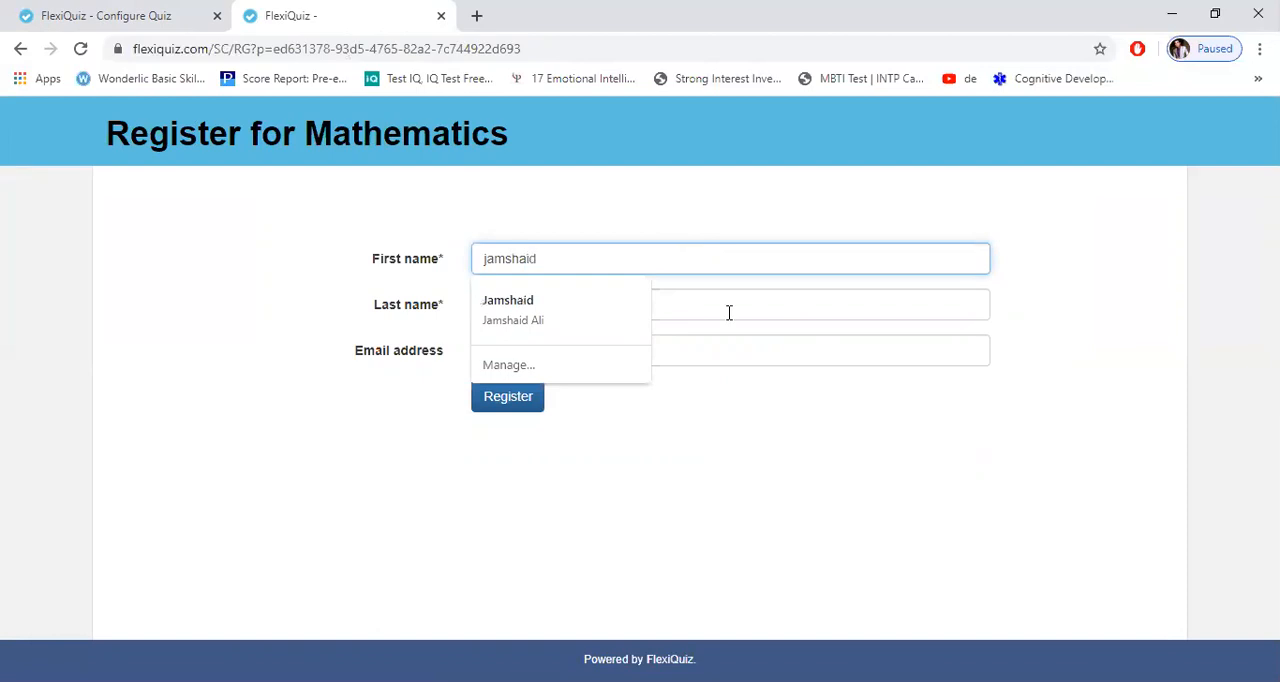
pyautogui.click(729, 313)
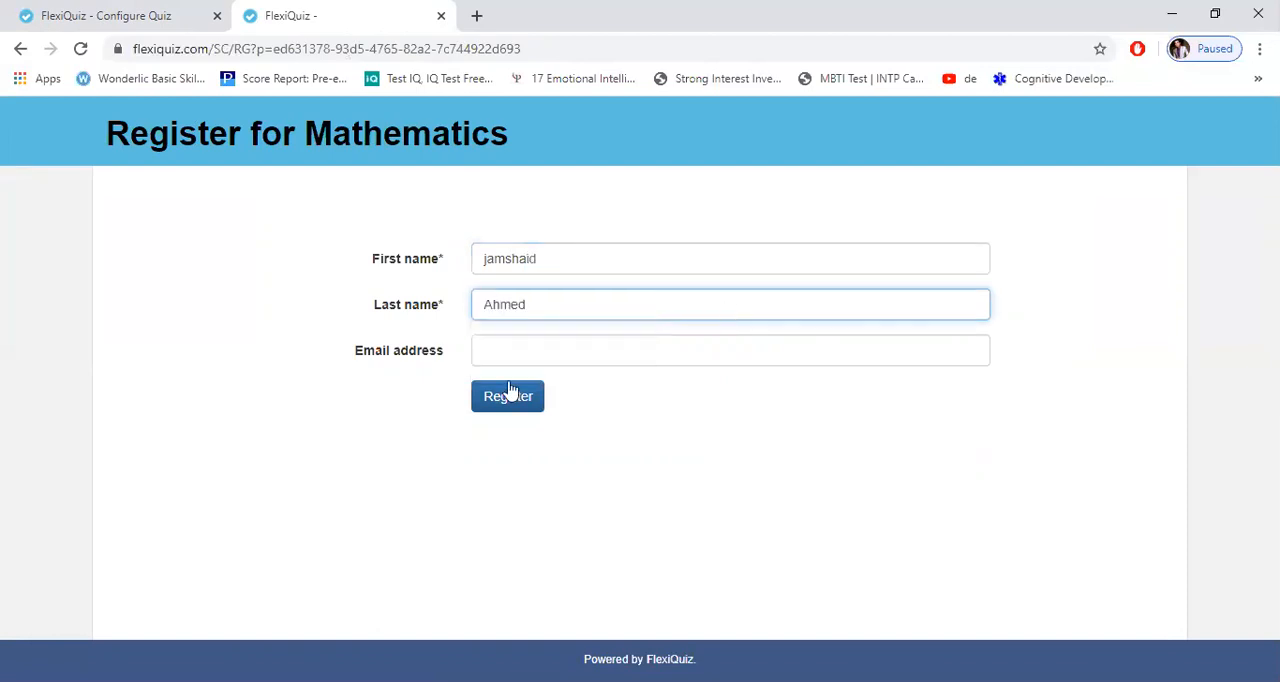
pyautogui.click(508, 397)
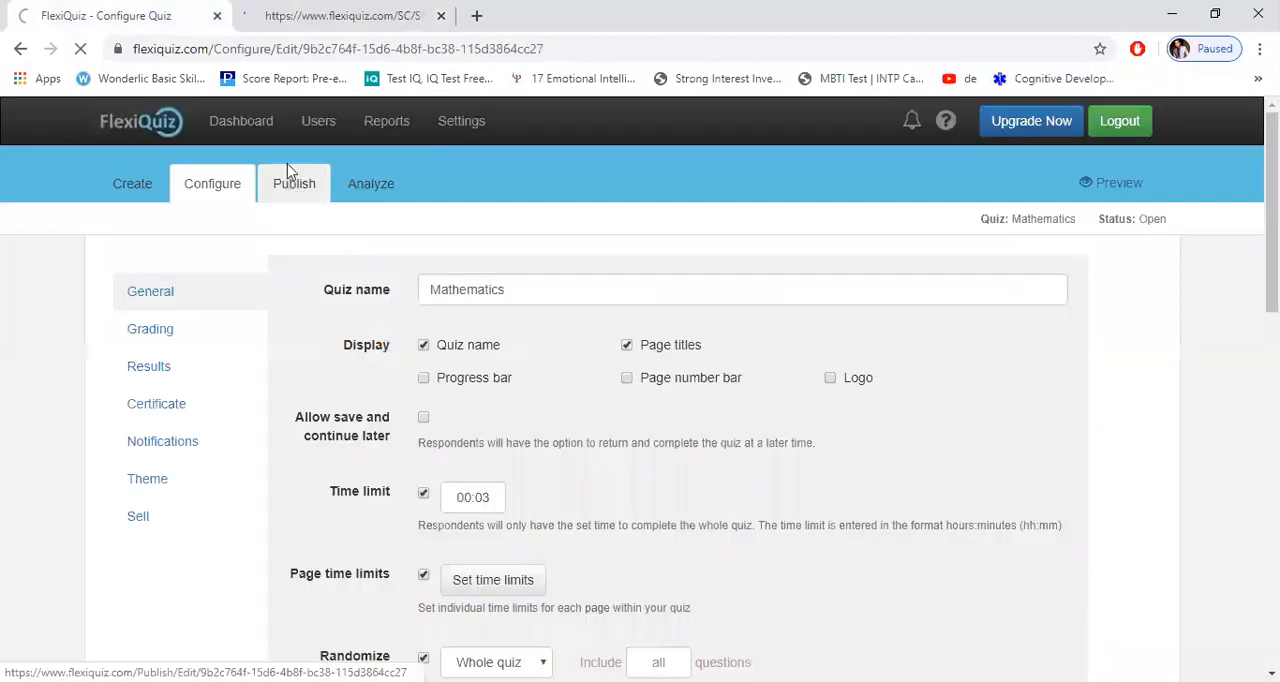
# Step: Copy the quiz link from the Mathematics quiz's publish settings and load it in a new browser tab
pyautogui.click(287, 165)
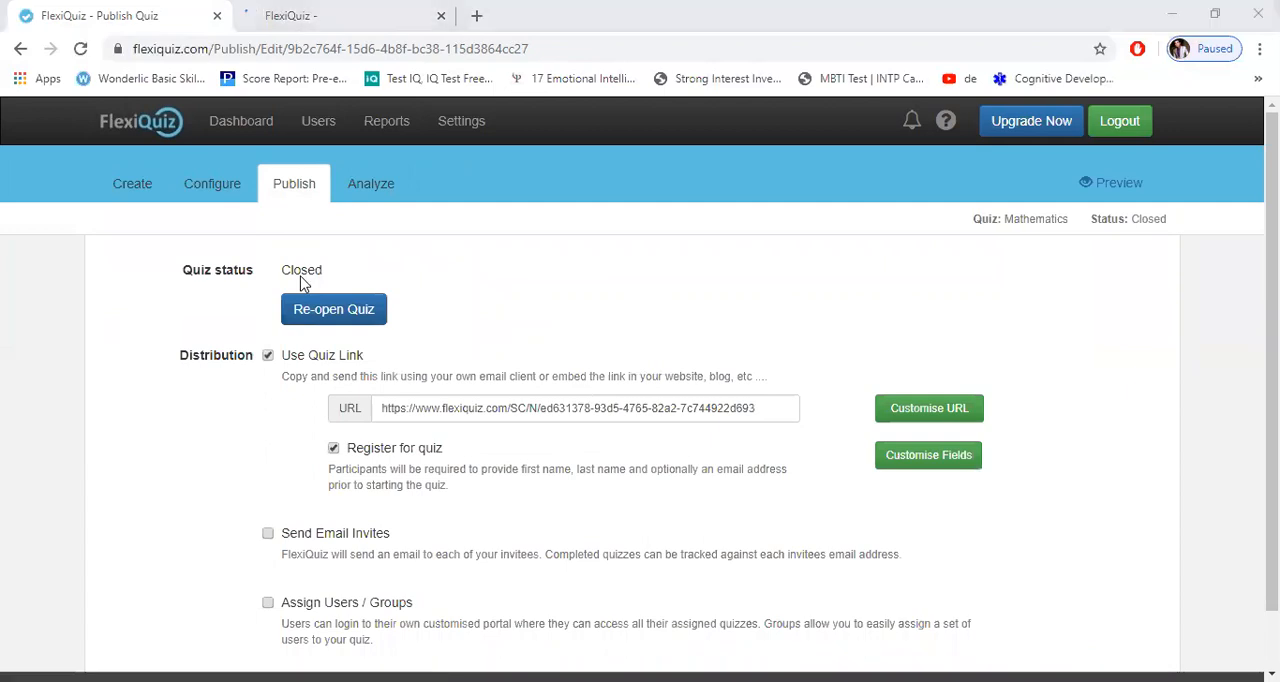
pyautogui.click(180, 8)
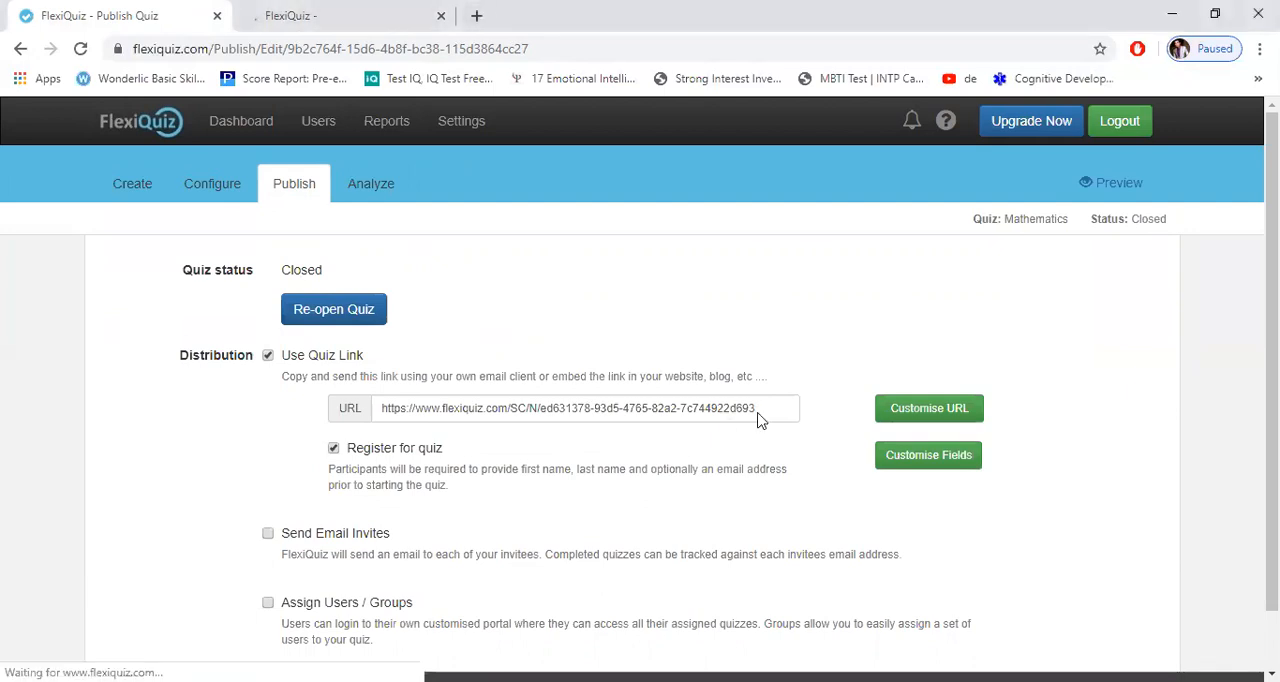
pyautogui.moveTo(614, 408); pyautogui.dragTo(384, 408)
pyautogui.hotkey('ctrl', 'c')
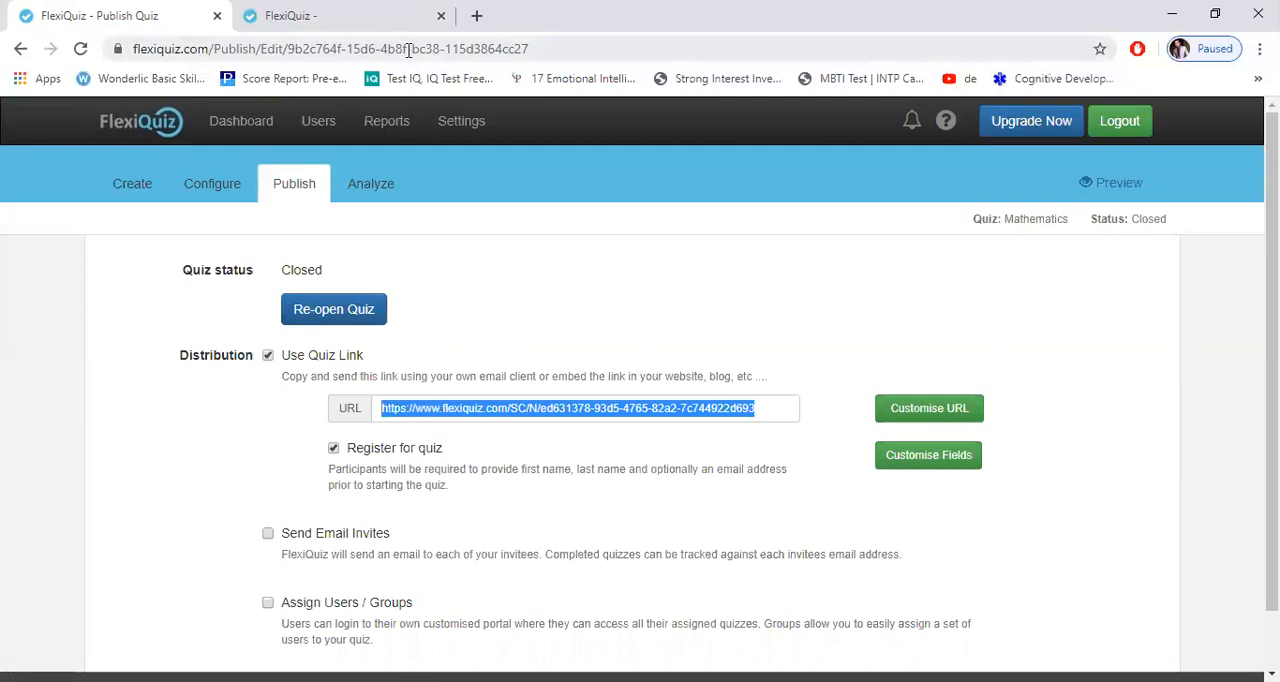
pyautogui.hotkey('ctrl', 't')
pyautogui.hotkey('ctrl', 'v')
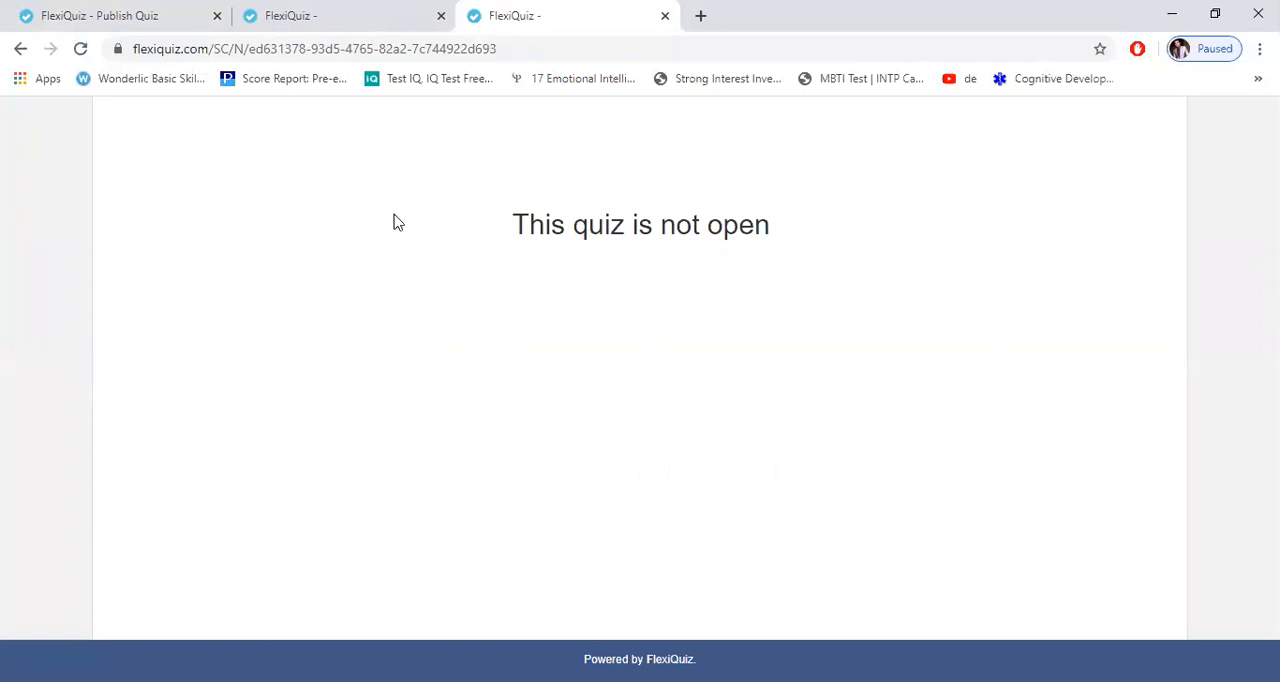
# Step: Return to the quiz management tab and review the schedule in the quiz's general configuration
pyautogui.click(125, 14)
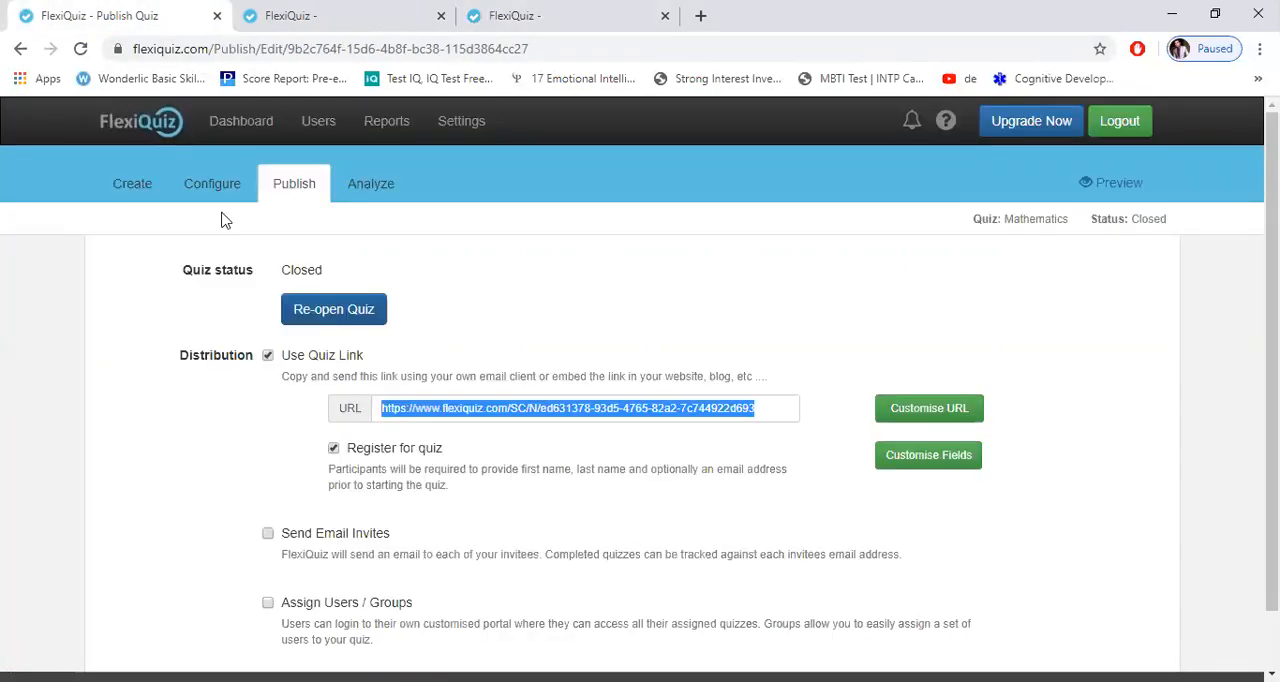
pyautogui.click(224, 198)
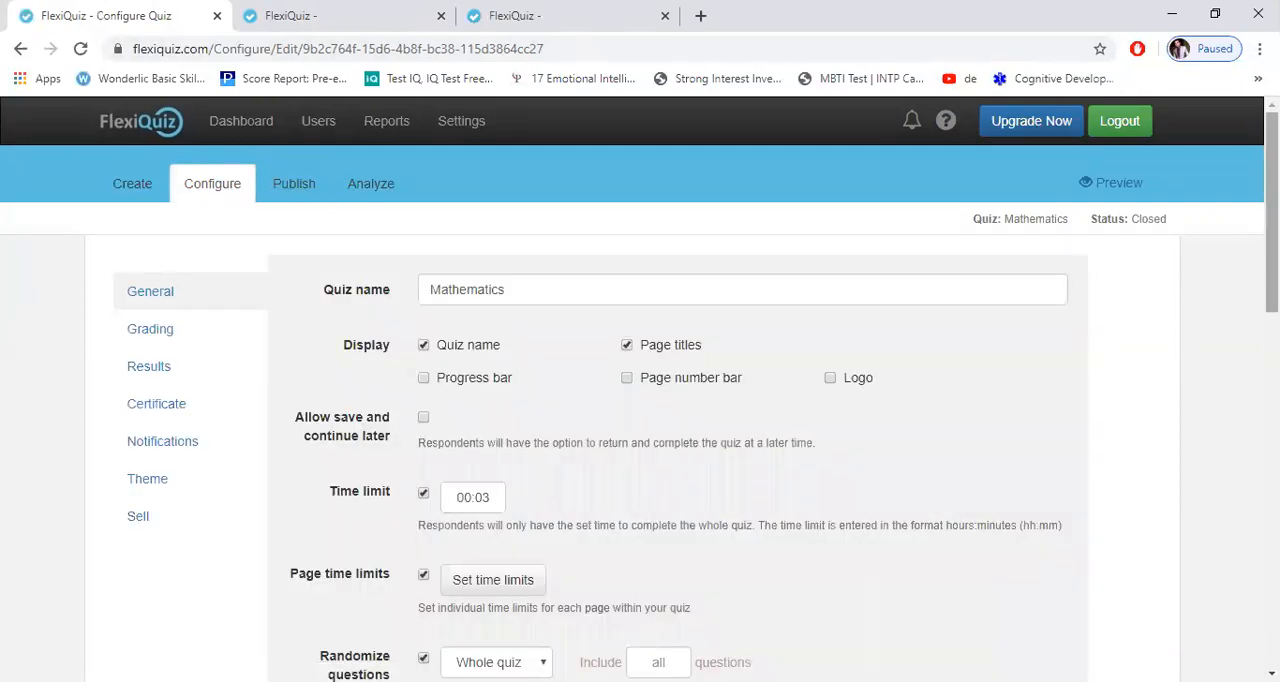
pyautogui.scroll(-5, 565, 472)
pyautogui.scroll(-2, 517, 498)
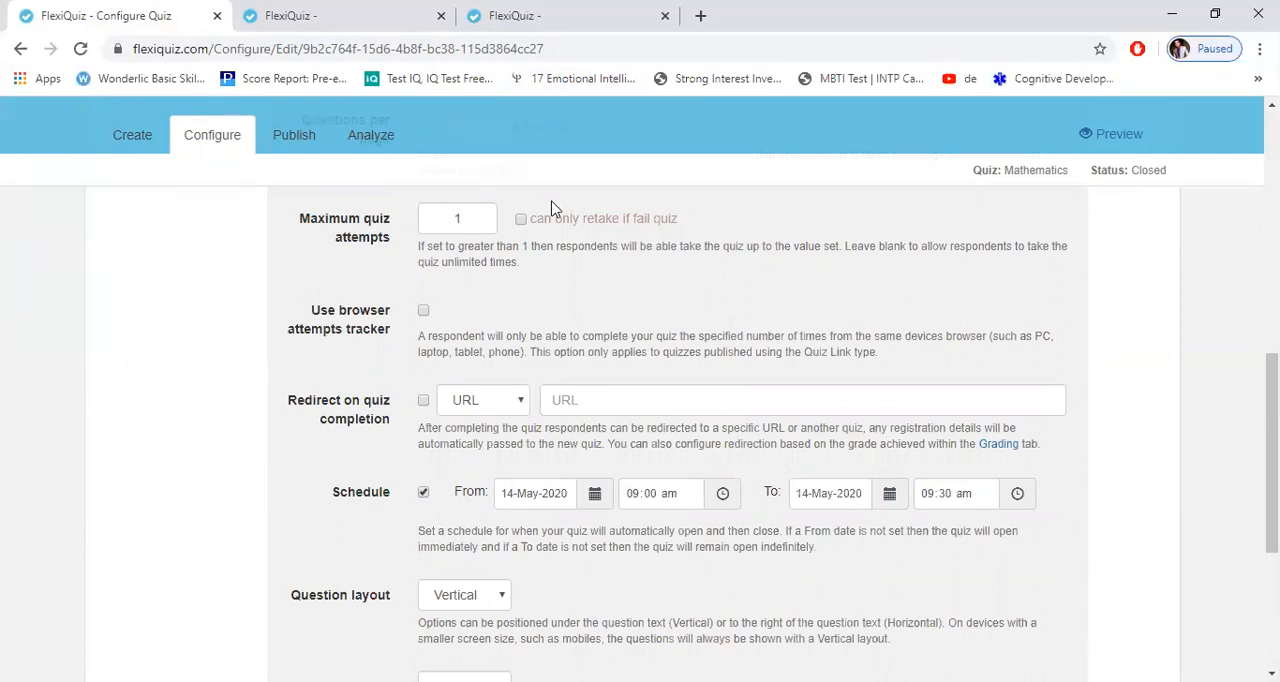
# Step: Try to re-open the closed Mathematics quiz from its publish settings while its schedule is active, and check the quiz link's tab
pyautogui.hotkey('ctrl', 'shift', 'Tab')
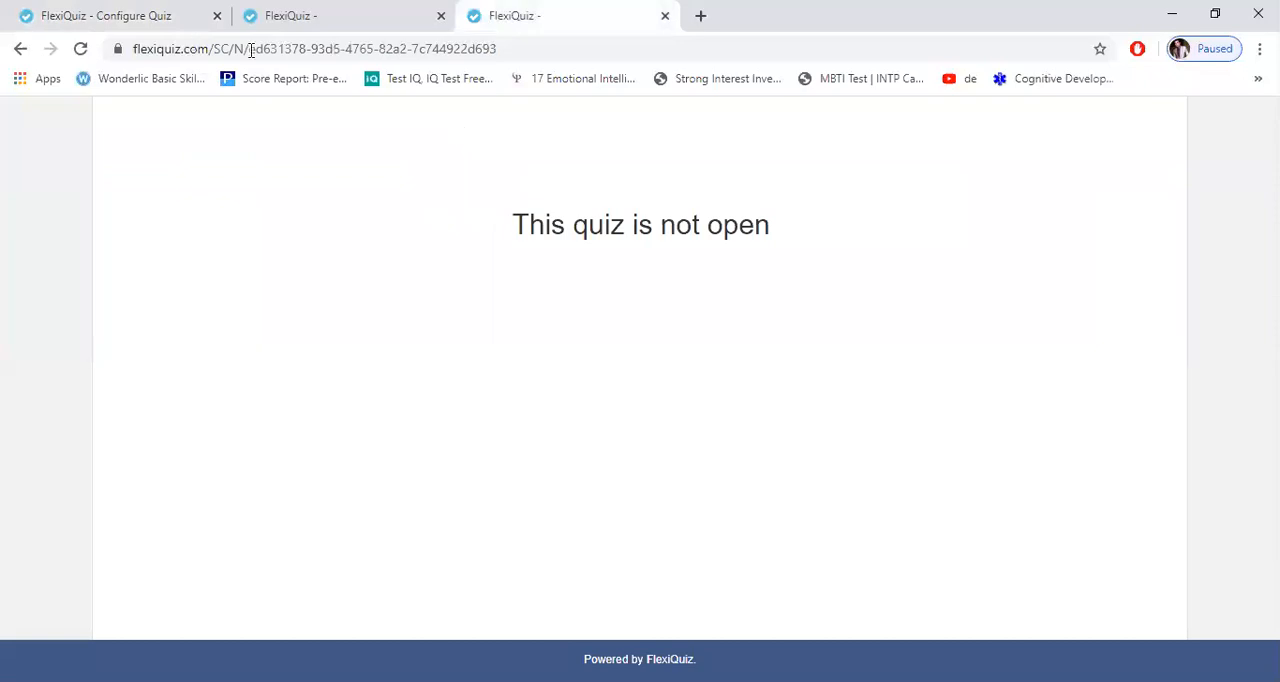
pyautogui.click(150, 12)
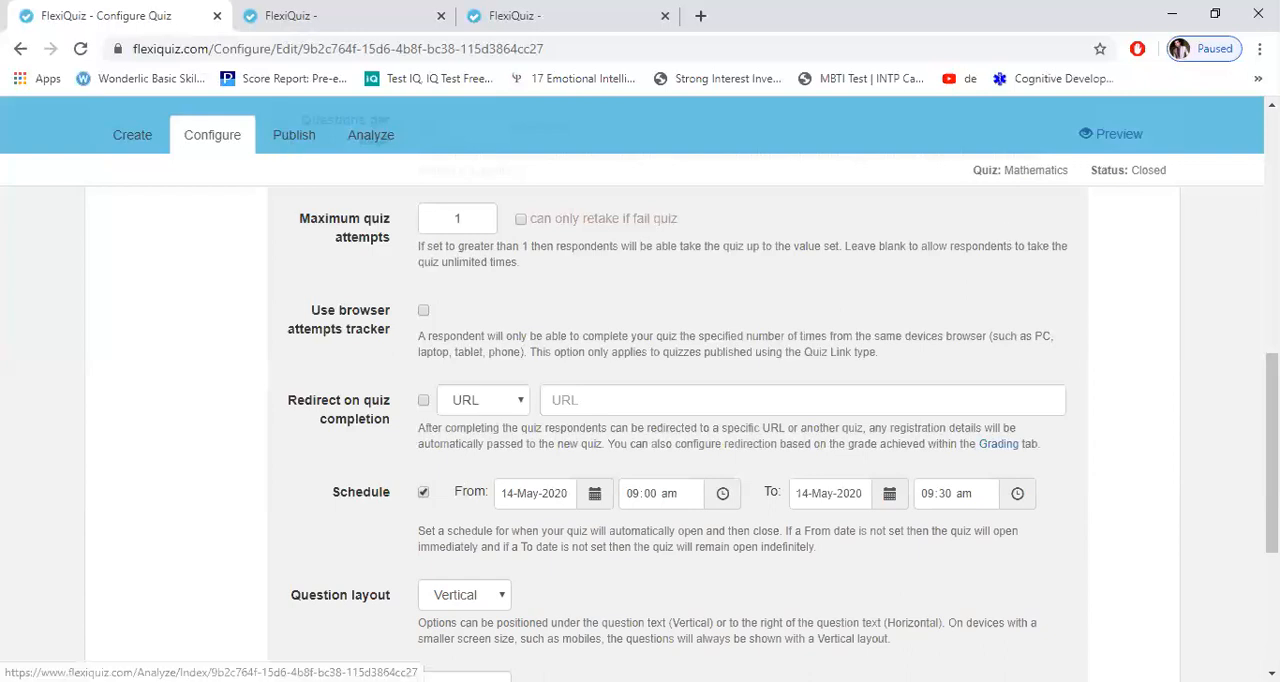
pyautogui.scroll(8, 660, 213)
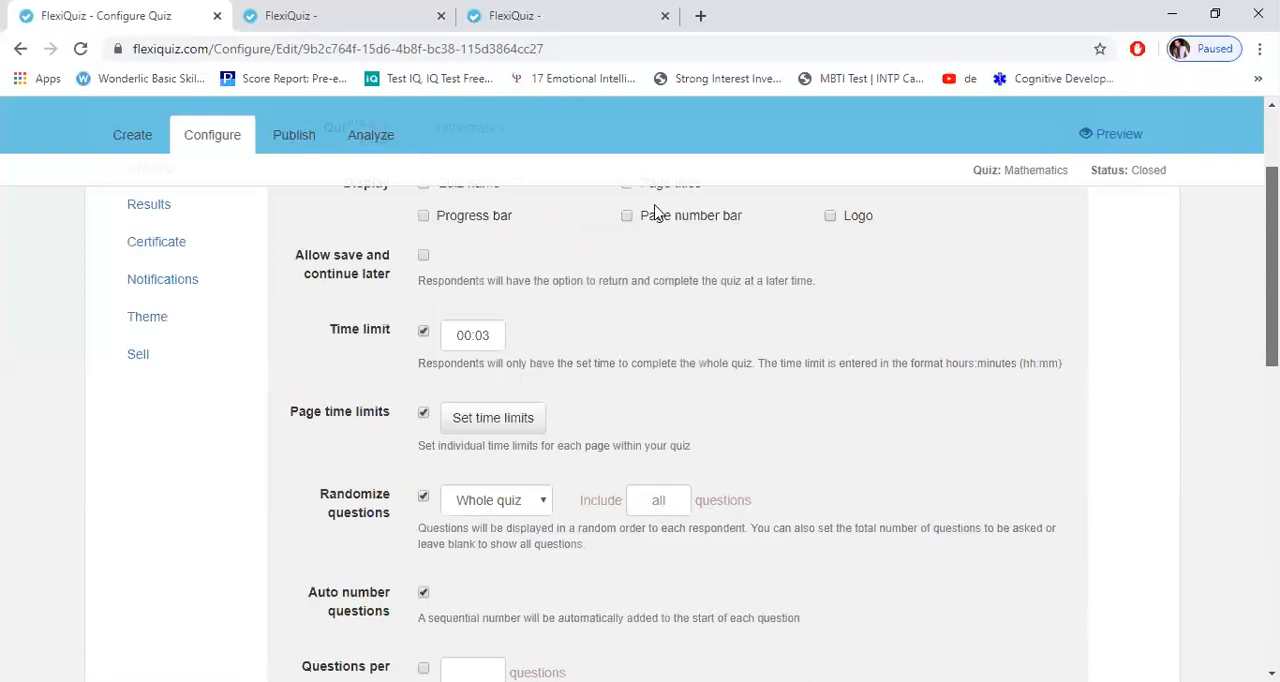
pyautogui.scroll(3, 265, 218)
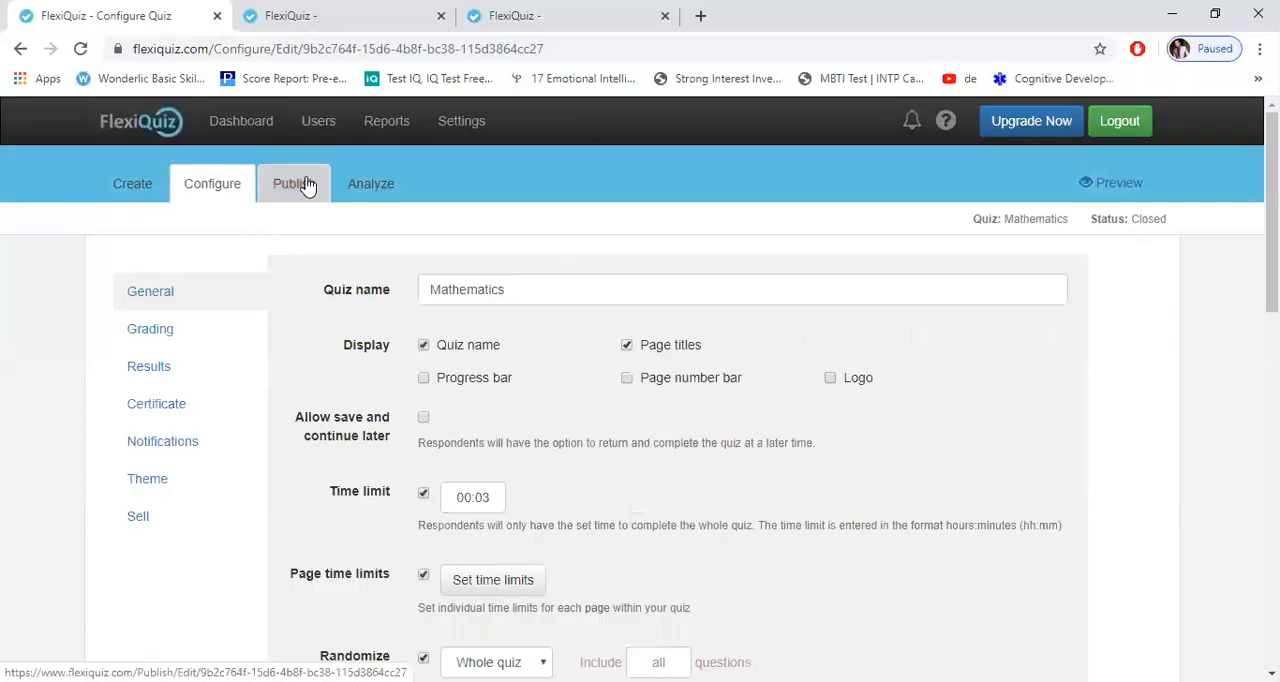
pyautogui.click(293, 184)
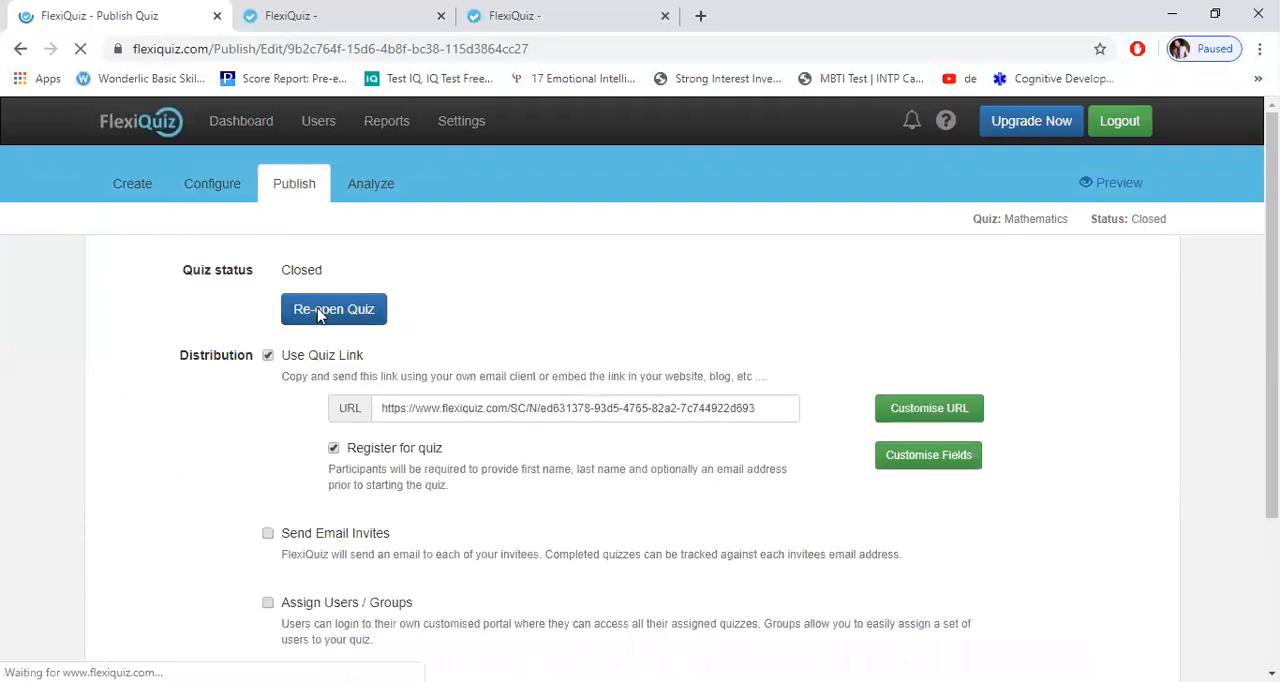
pyautogui.click(320, 313)
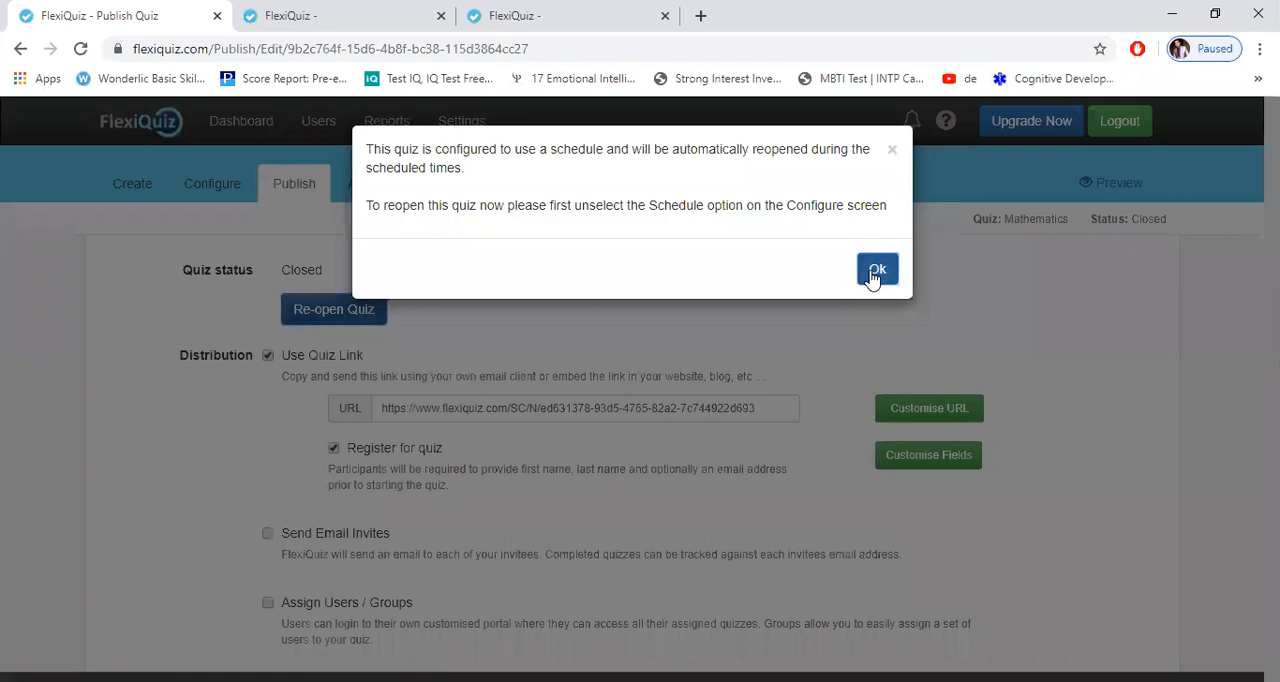
pyautogui.click(876, 273)
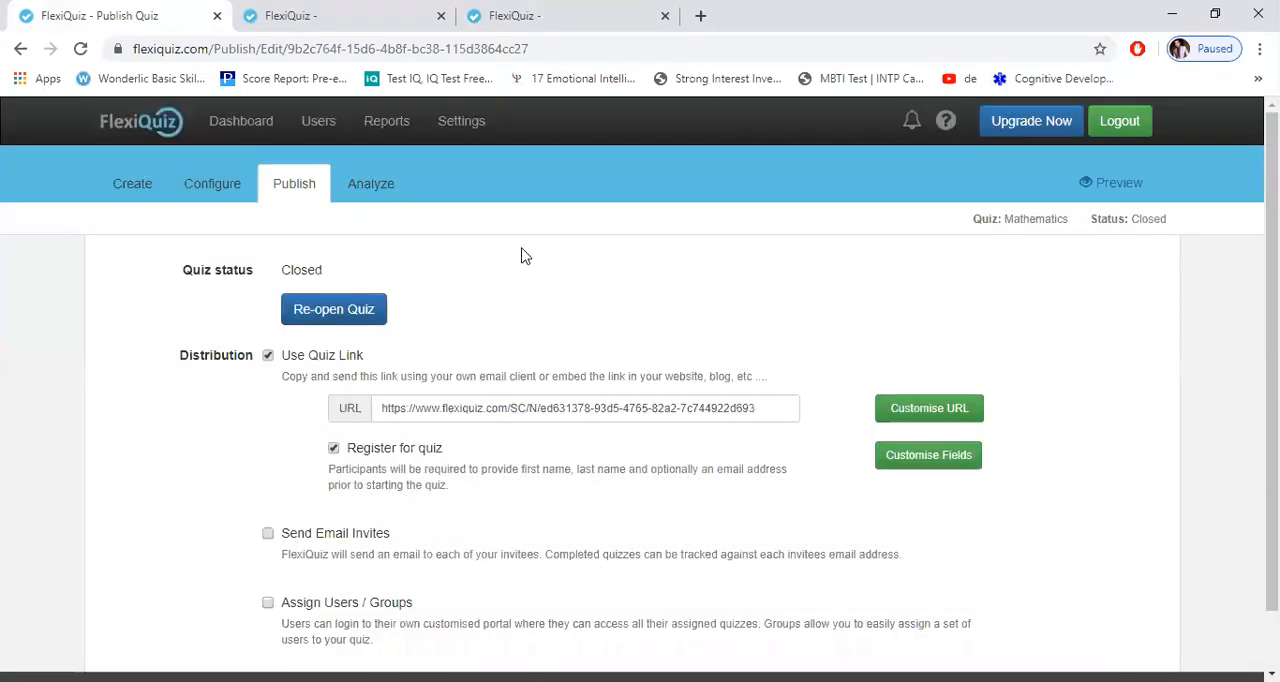
pyautogui.click(338, 304)
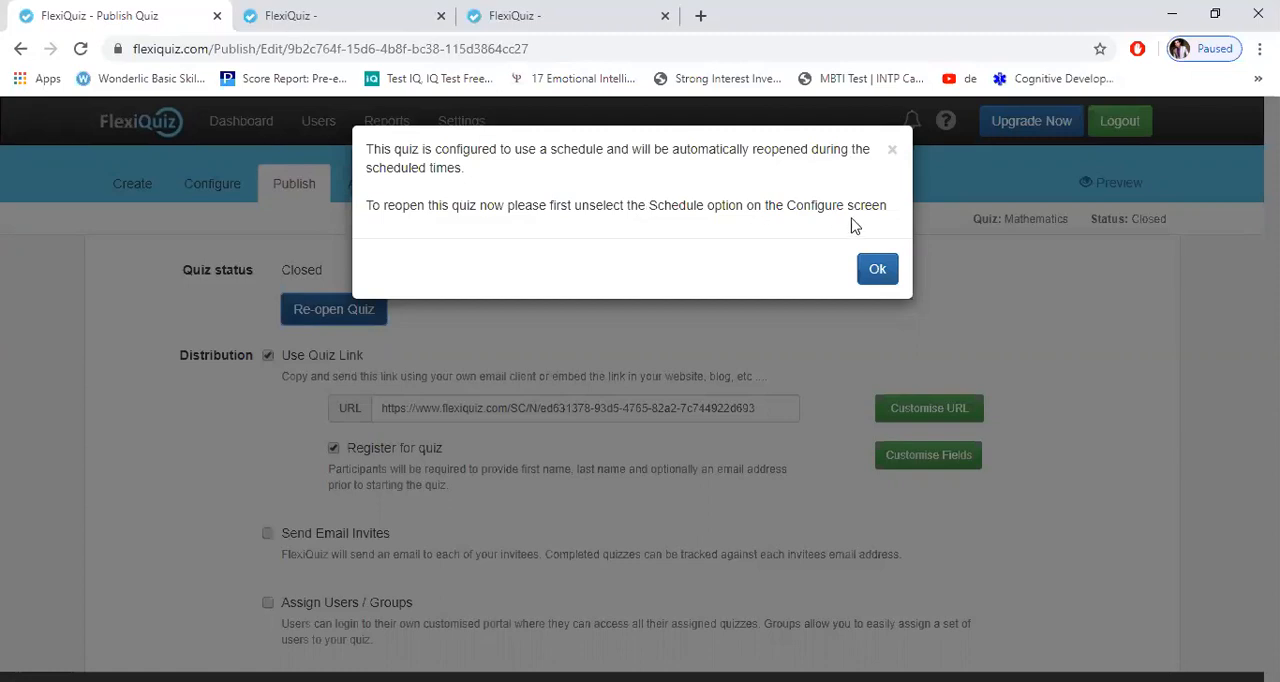
pyautogui.click(877, 270)
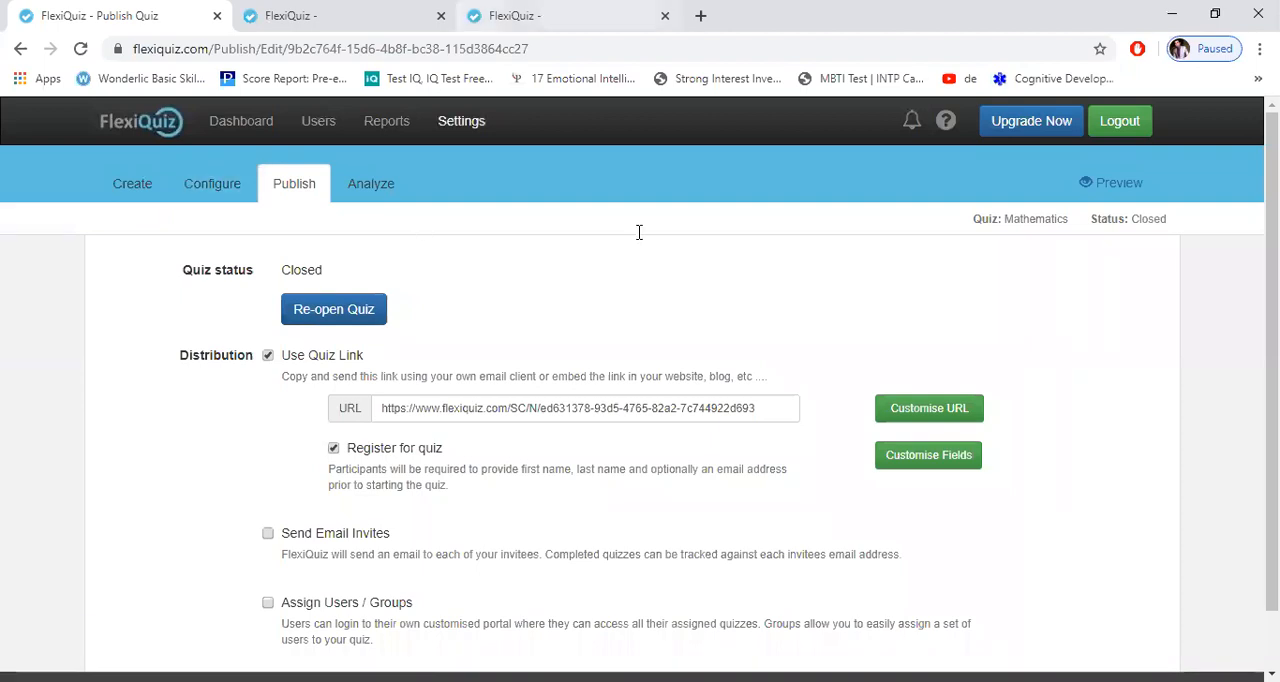
pyautogui.click(590, 16)
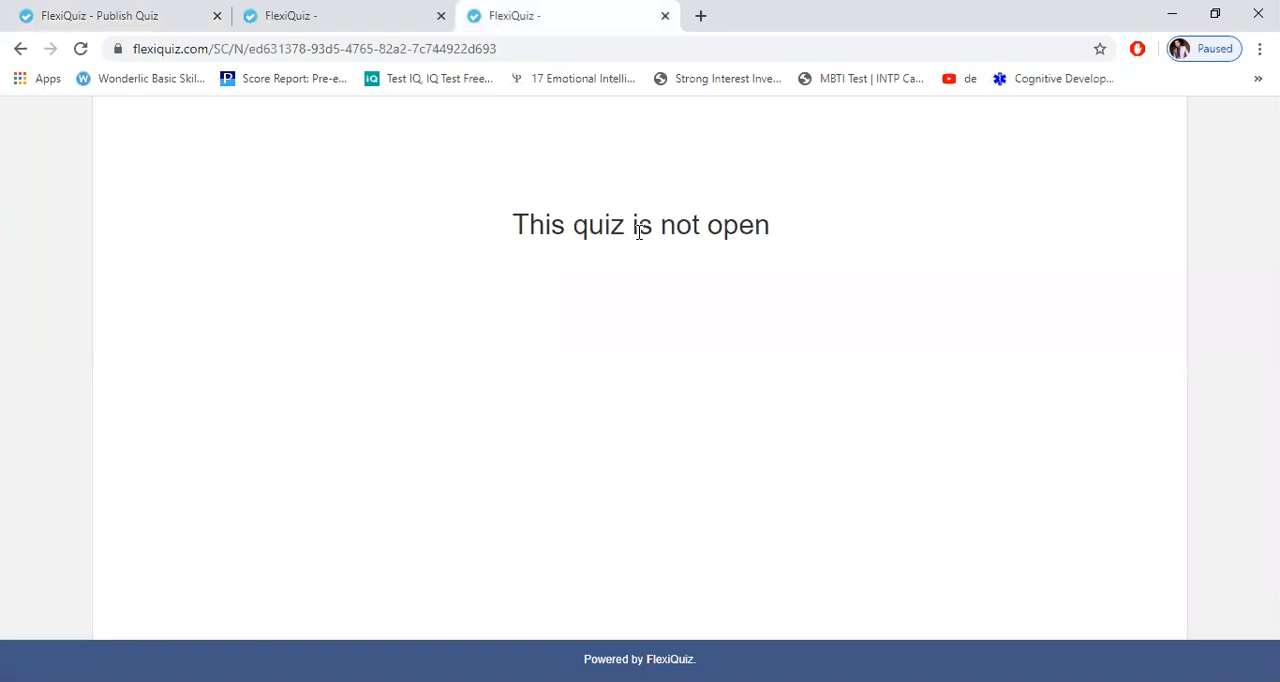
pyautogui.click(123, 11)
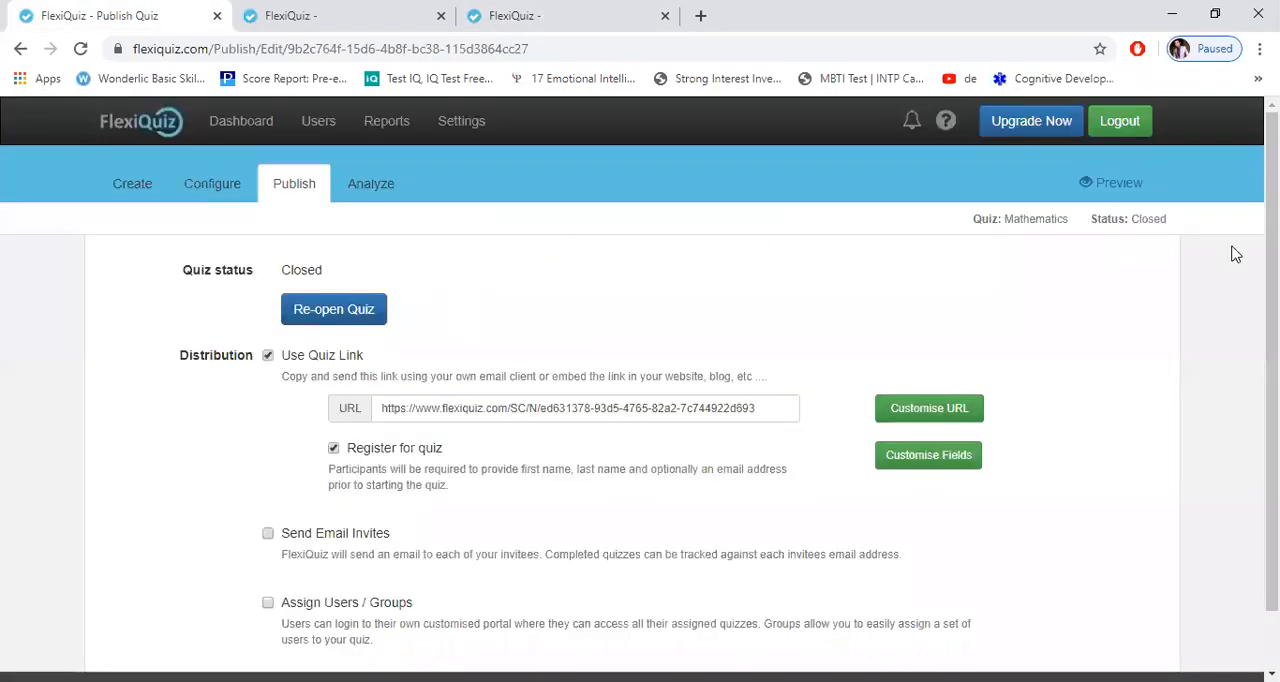
# Step: Turn off the schedule in the Mathematics quiz's general configuration and re-open the quiz from its publish settings
pyautogui.click(212, 183)
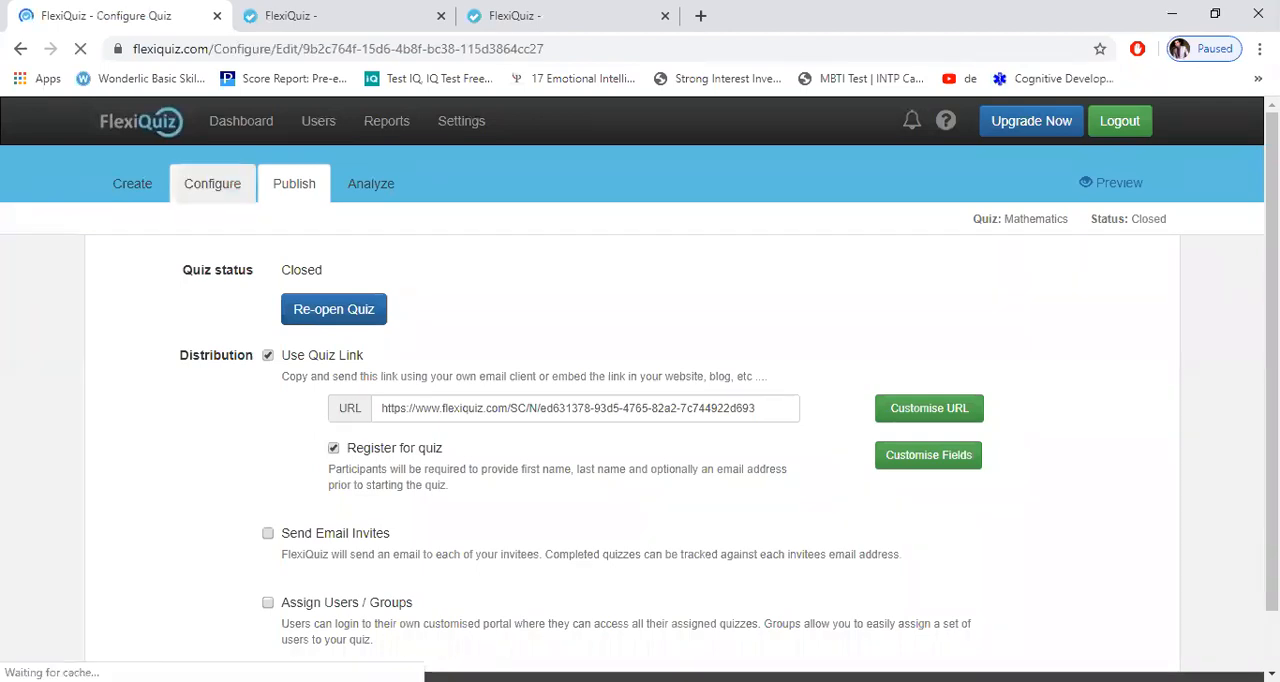
pyautogui.scroll(-3, 640, 420)
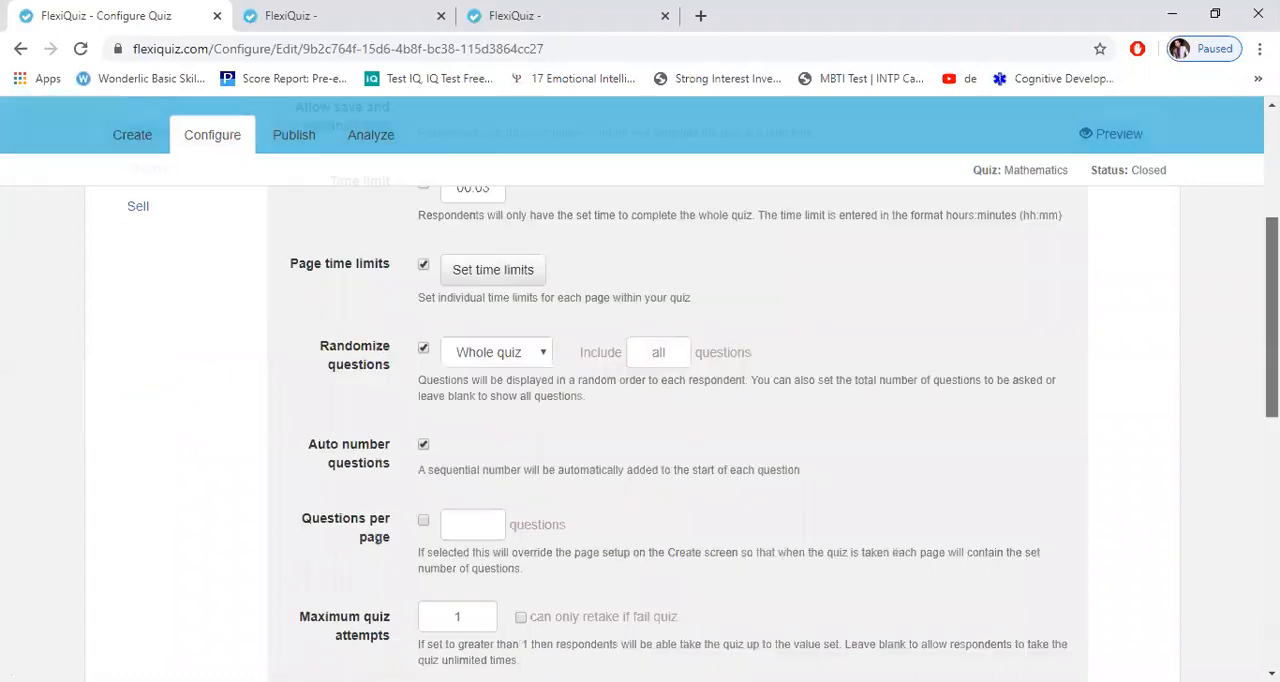
pyautogui.scroll(-3, 640, 420)
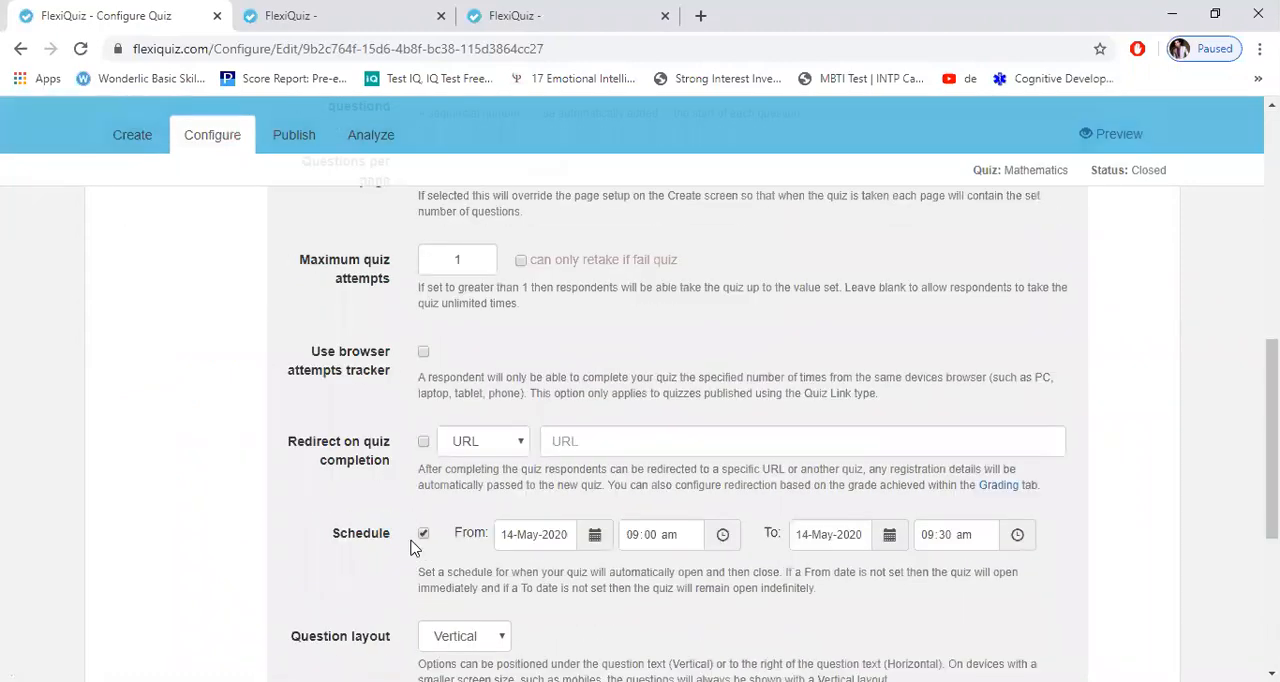
pyautogui.click(301, 139)
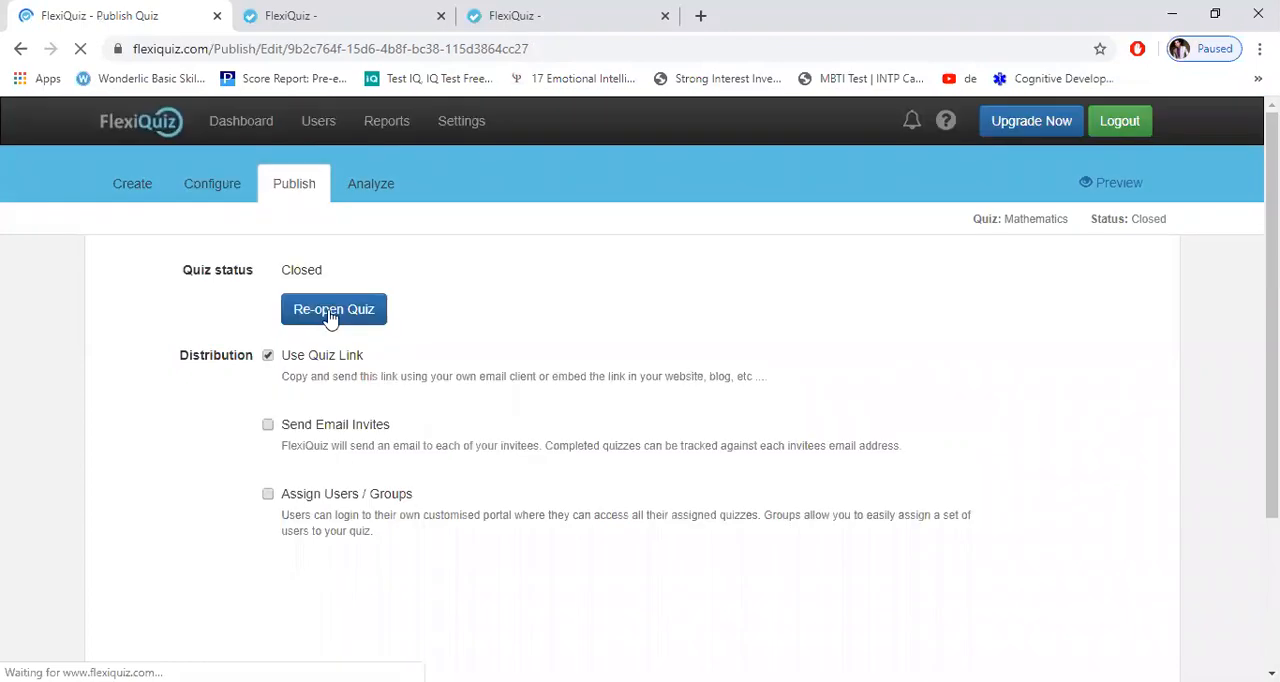
pyautogui.click(331, 311)
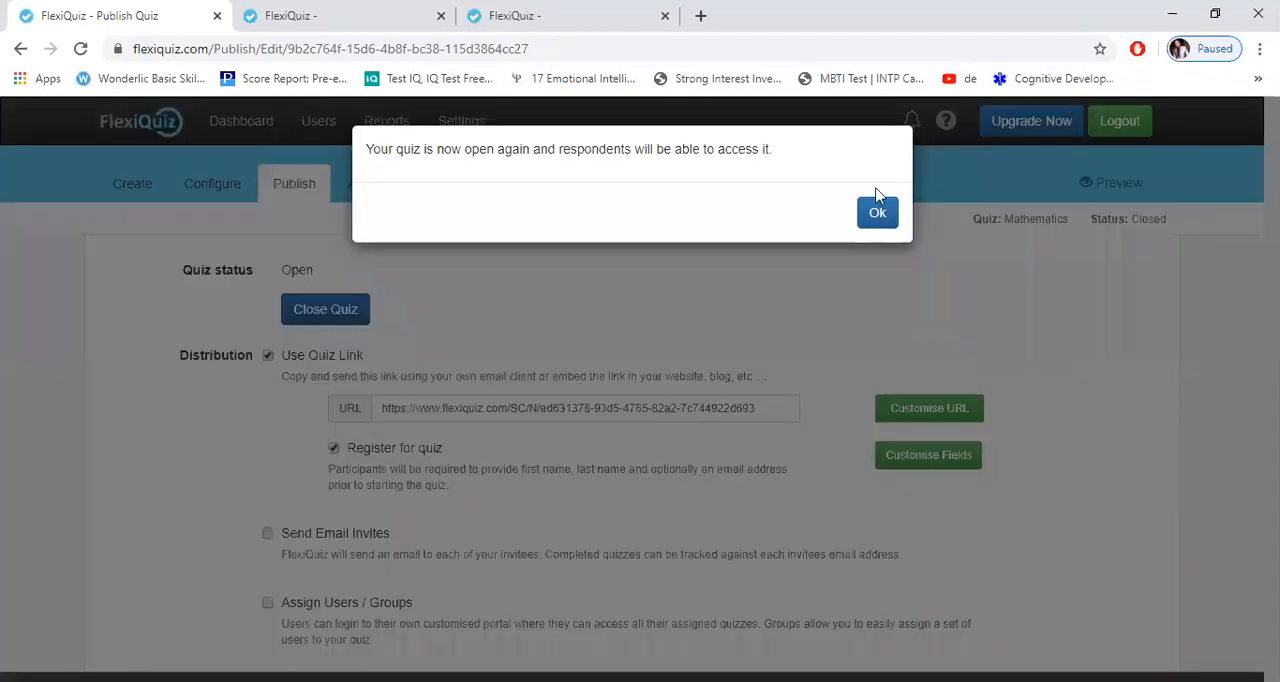
pyautogui.click(877, 212)
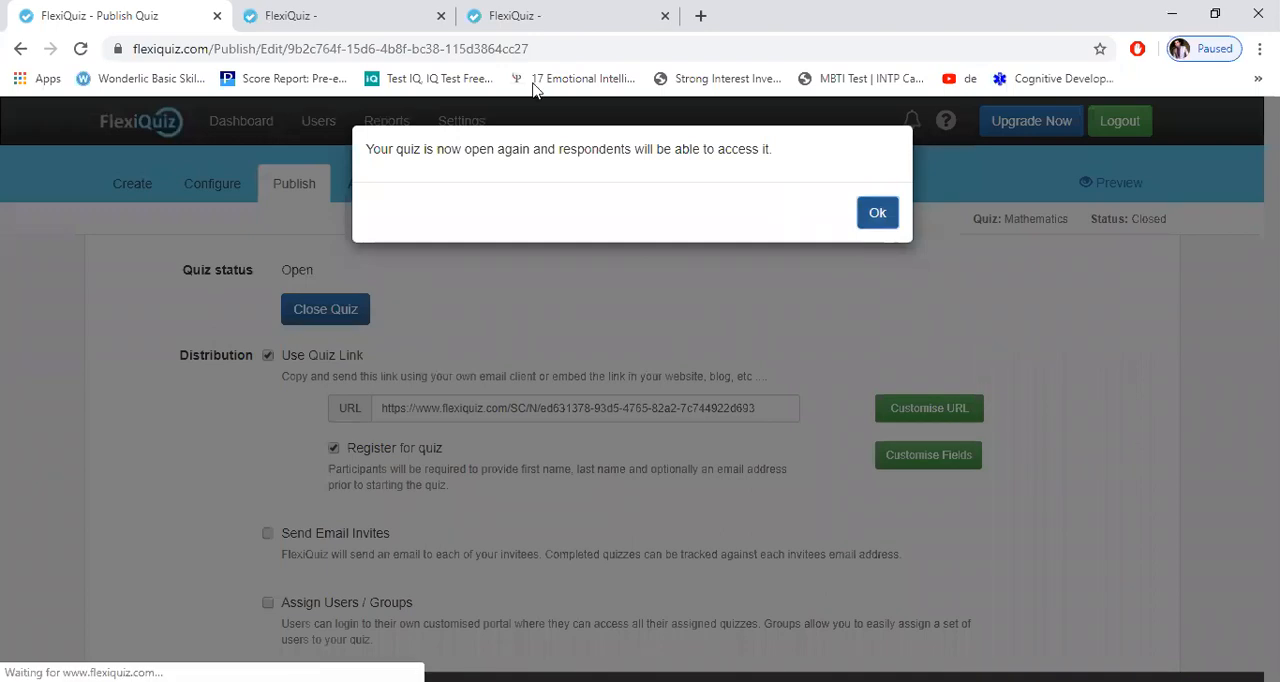
# Step: Reload the Mathematics quiz link in the third browser tab
pyautogui.click(492, 18)
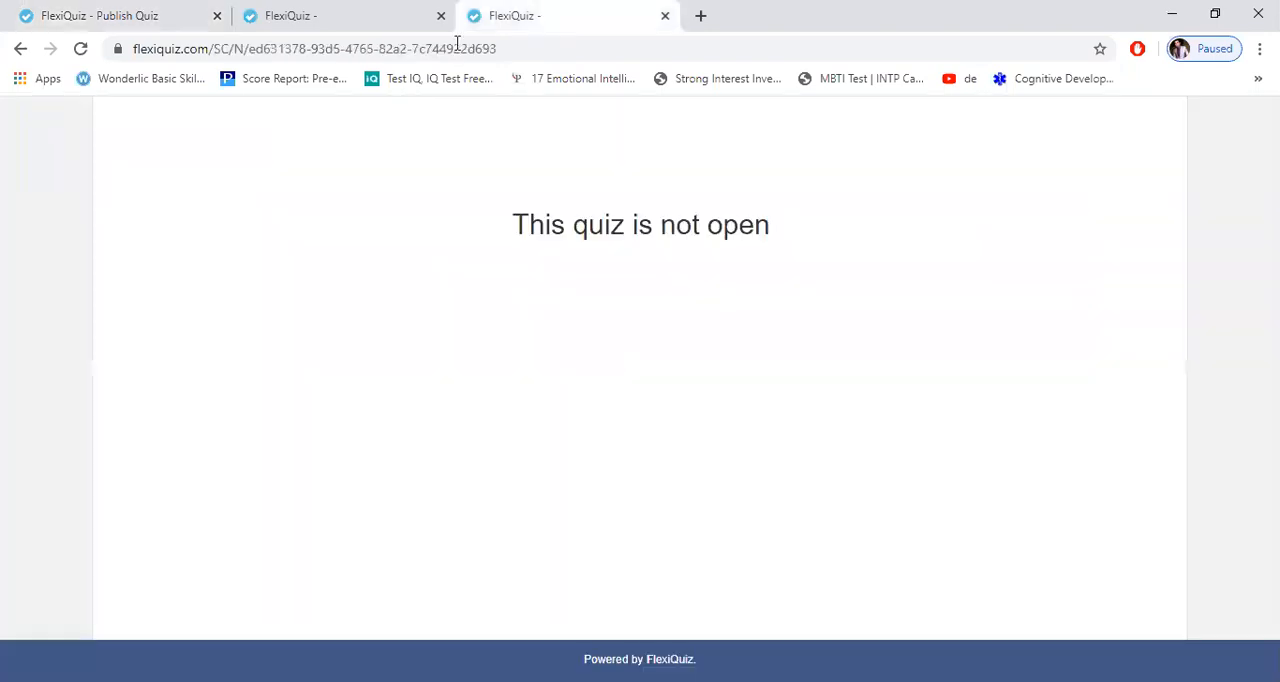
pyautogui.click(458, 48)
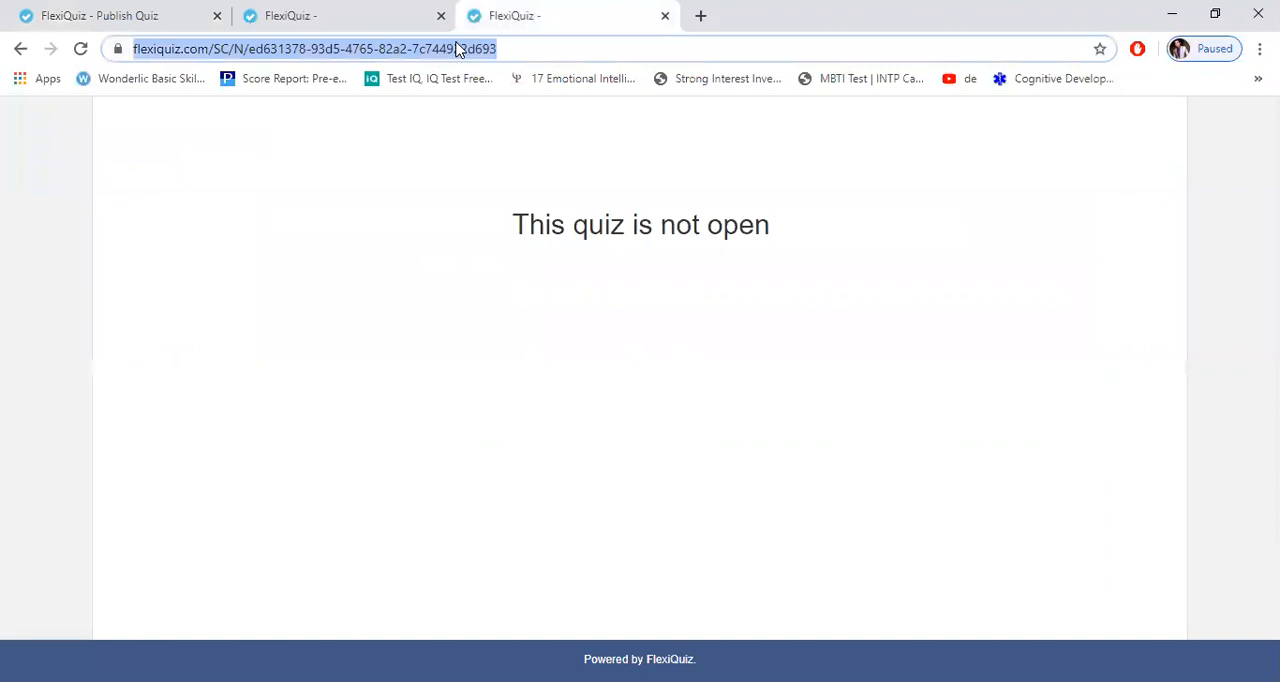
pyautogui.press('Return')
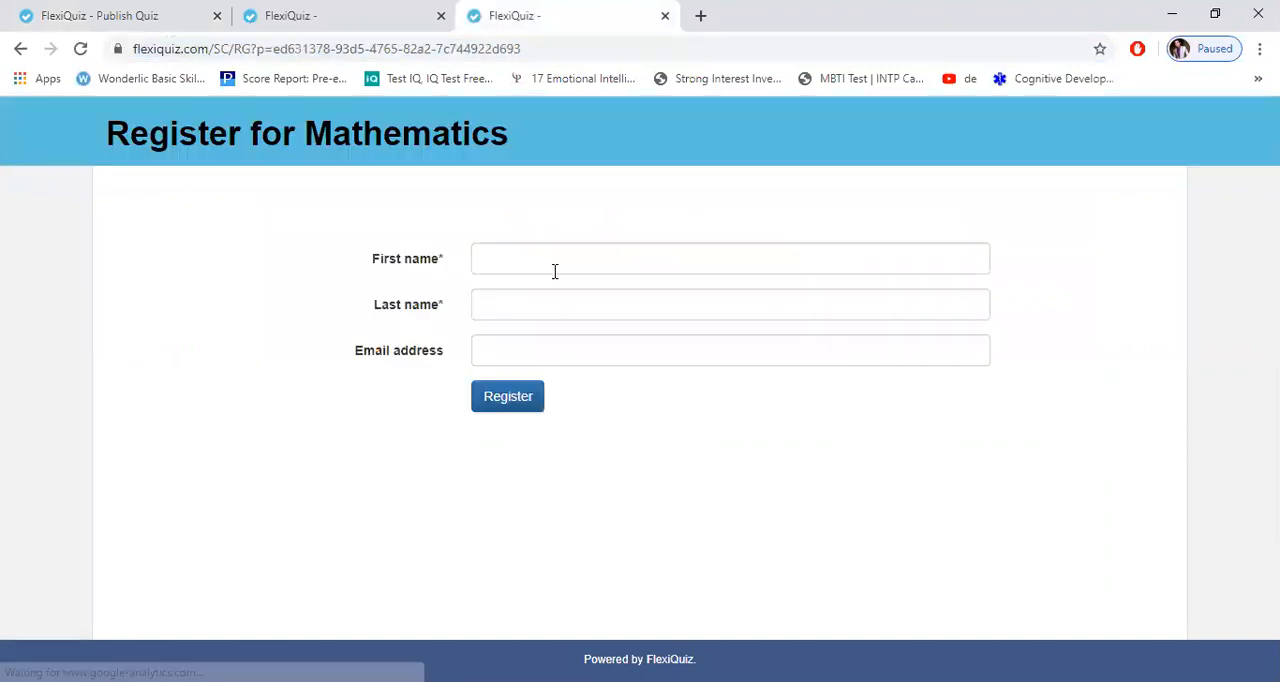
# Step: Register for the re-opened Mathematics quiz with a participant's first and last name, leaving the email address blank
pyautogui.click(557, 265)
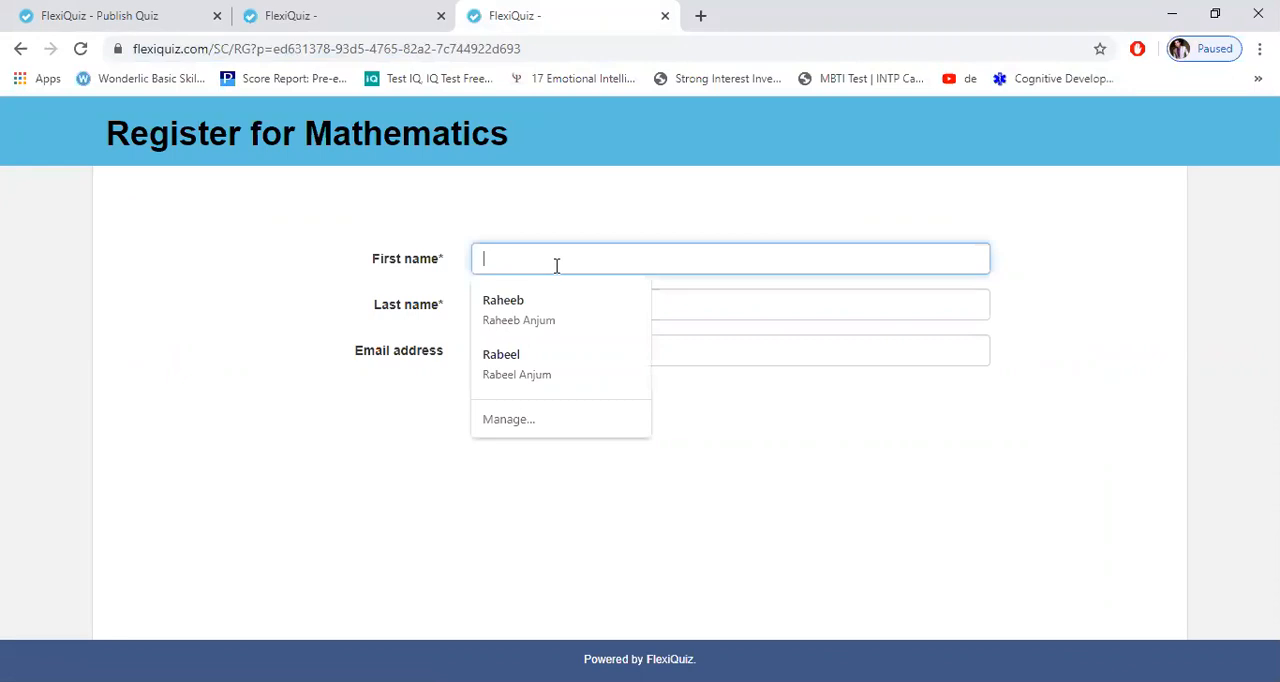
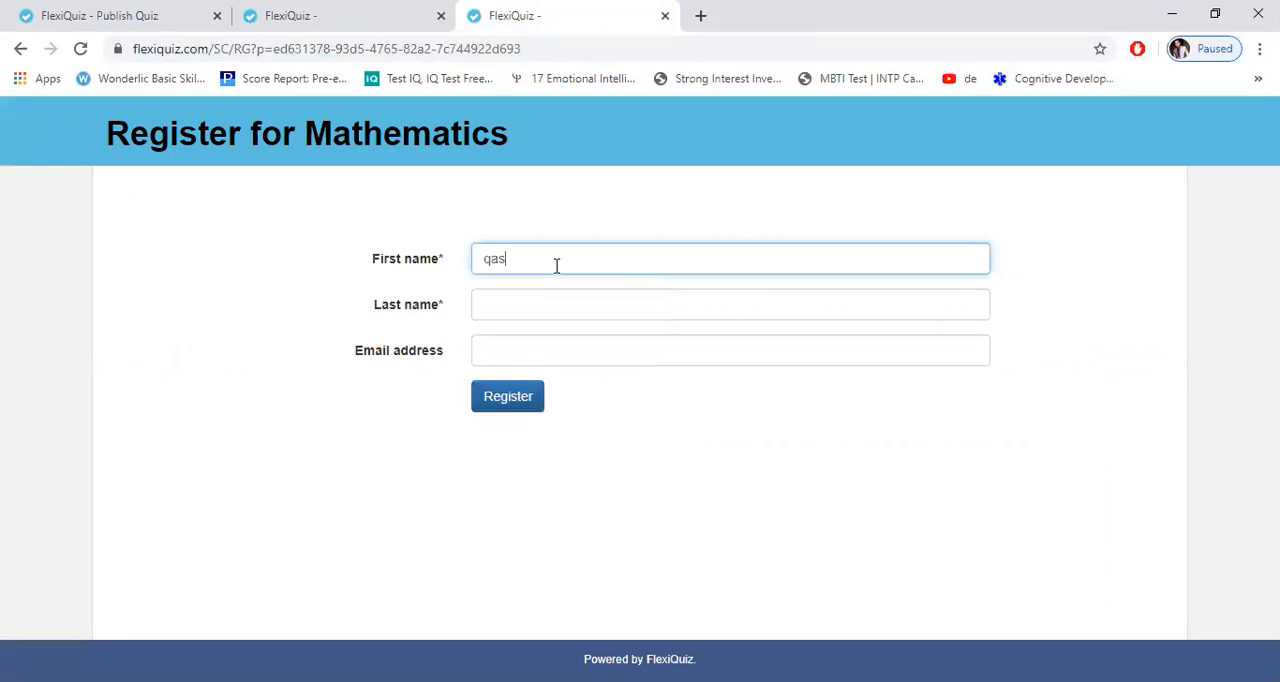
pyautogui.press('Tab')
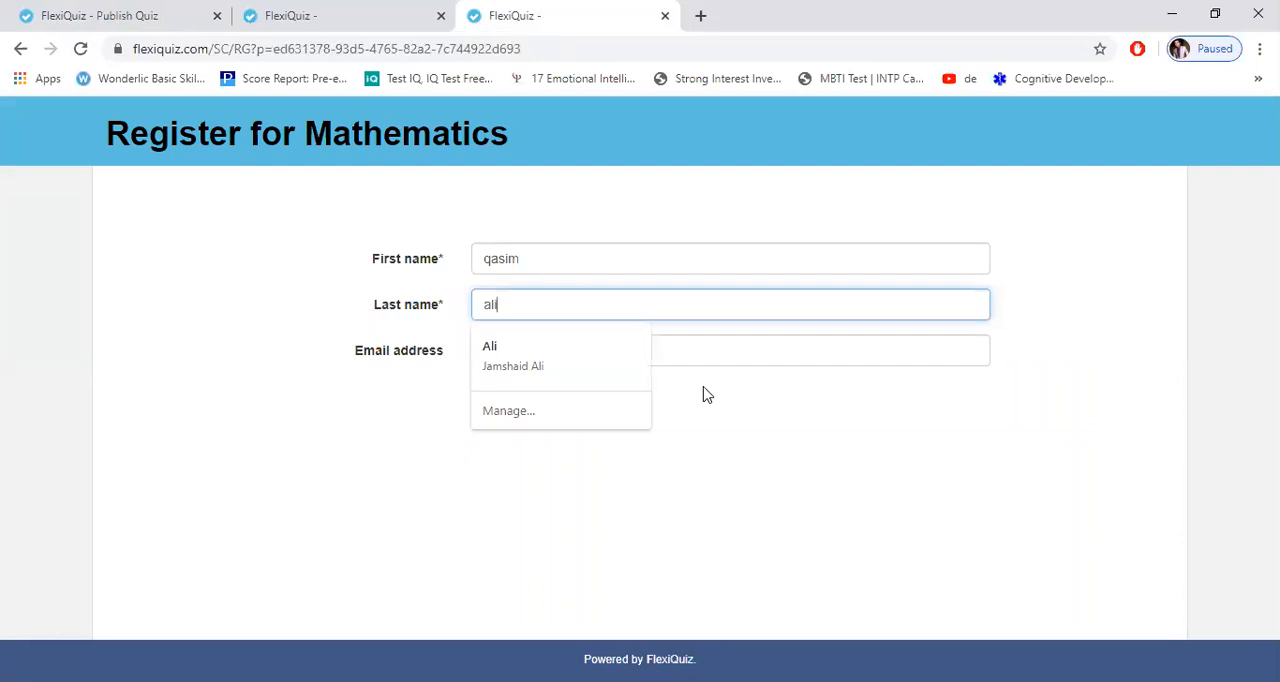
pyautogui.click(498, 398)
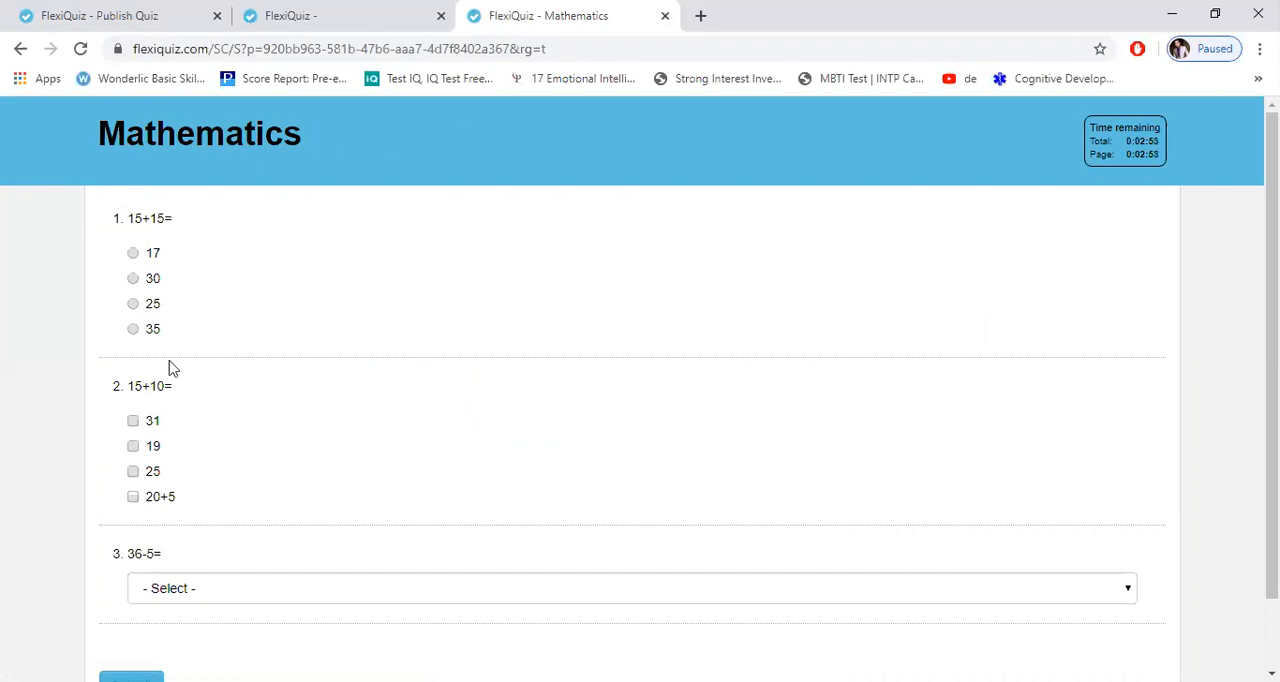
# Step: Answer 15+15 with 17, 15+10 with 31 and 19, and 36-5 with 31
pyautogui.click(133, 254)
pyautogui.click(133, 446)
pyautogui.click(134, 447)
pyautogui.click(134, 422)
pyautogui.click(1123, 589)
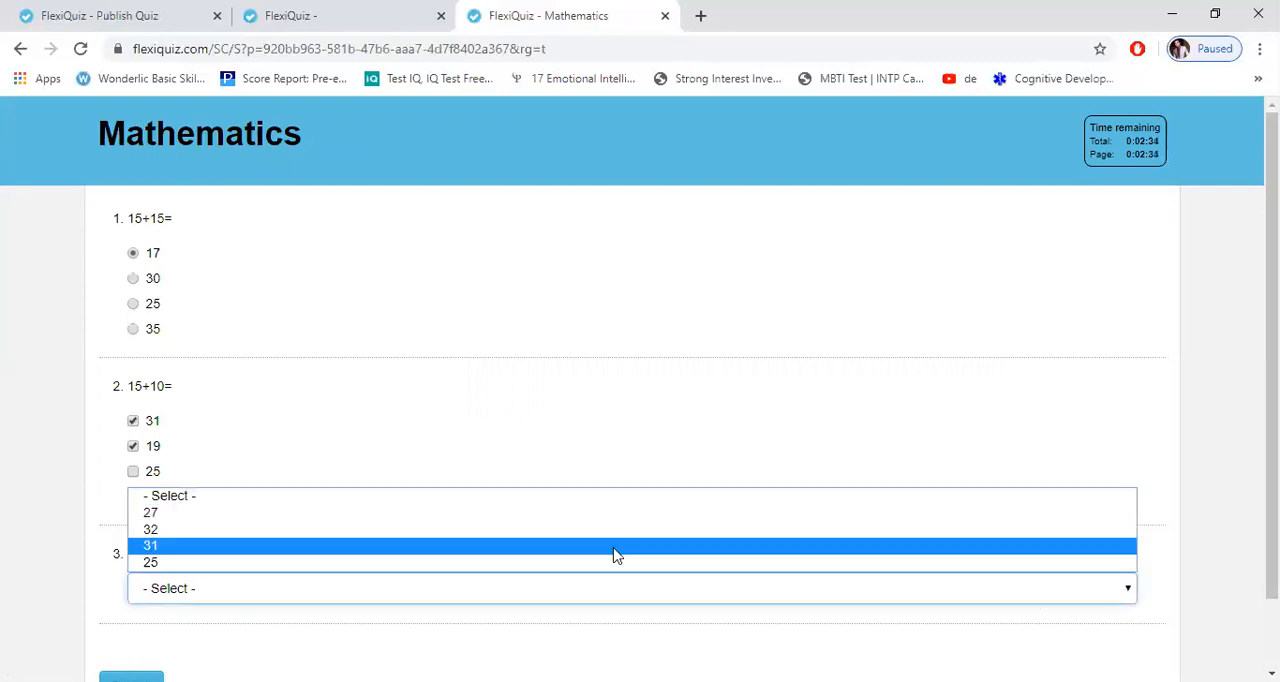
pyautogui.press('Return')
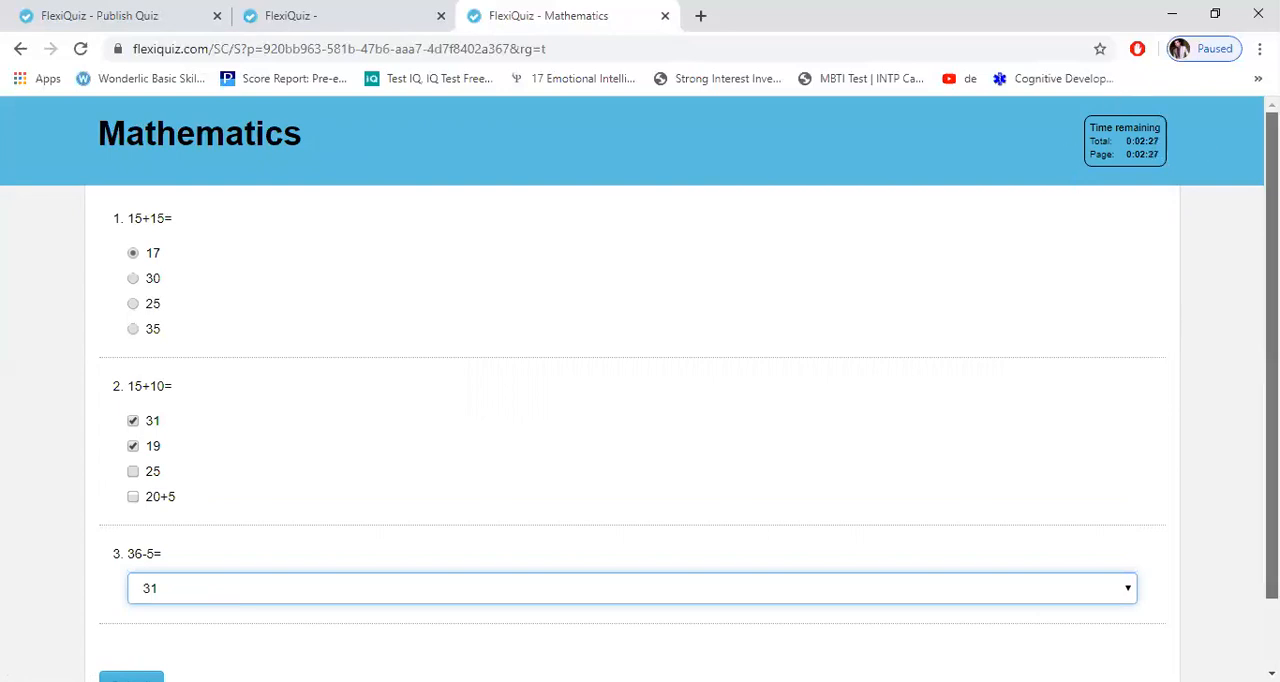
# Step: Submit the completed Mathematics quiz and review the marked answers from the participant's results page
pyautogui.scroll(-2, 500, 434)
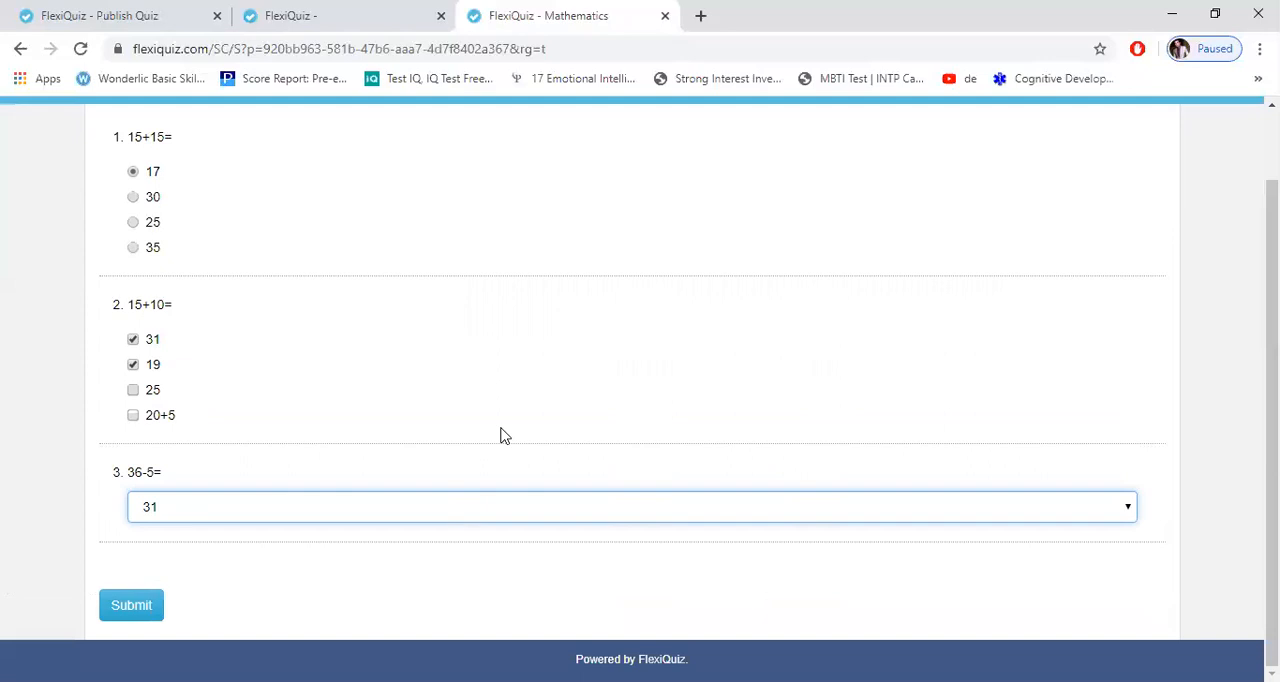
pyautogui.click(124, 606)
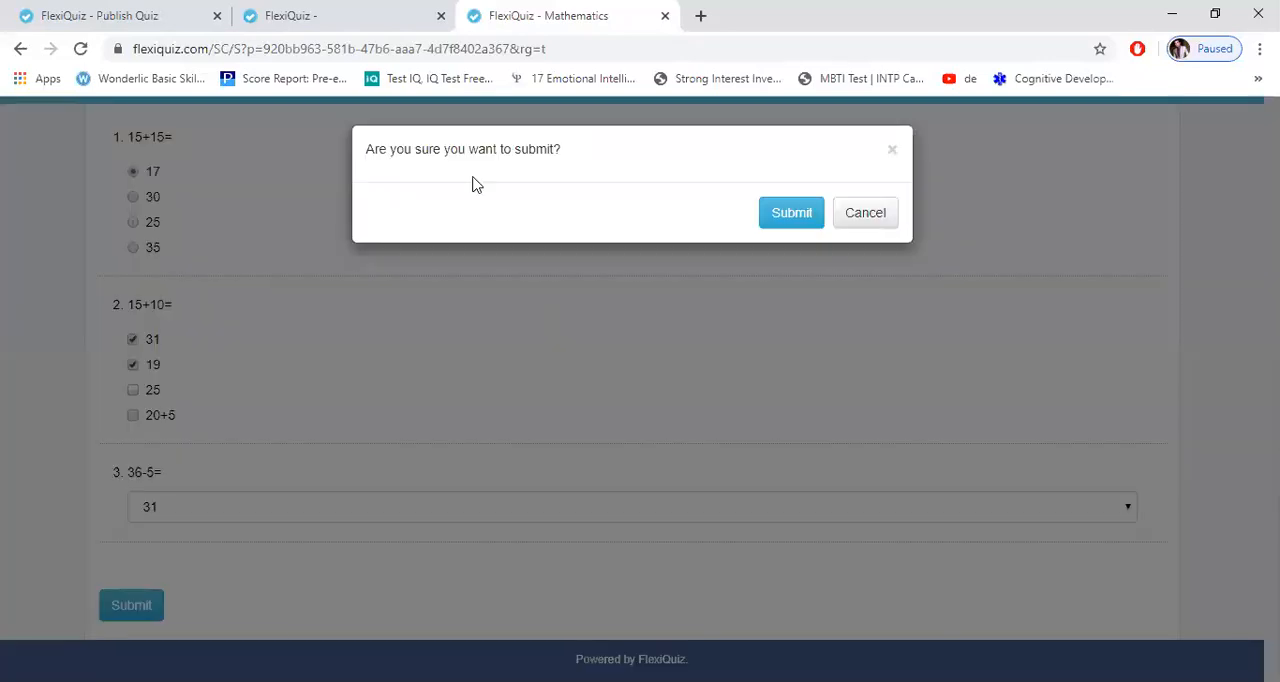
pyautogui.click(782, 224)
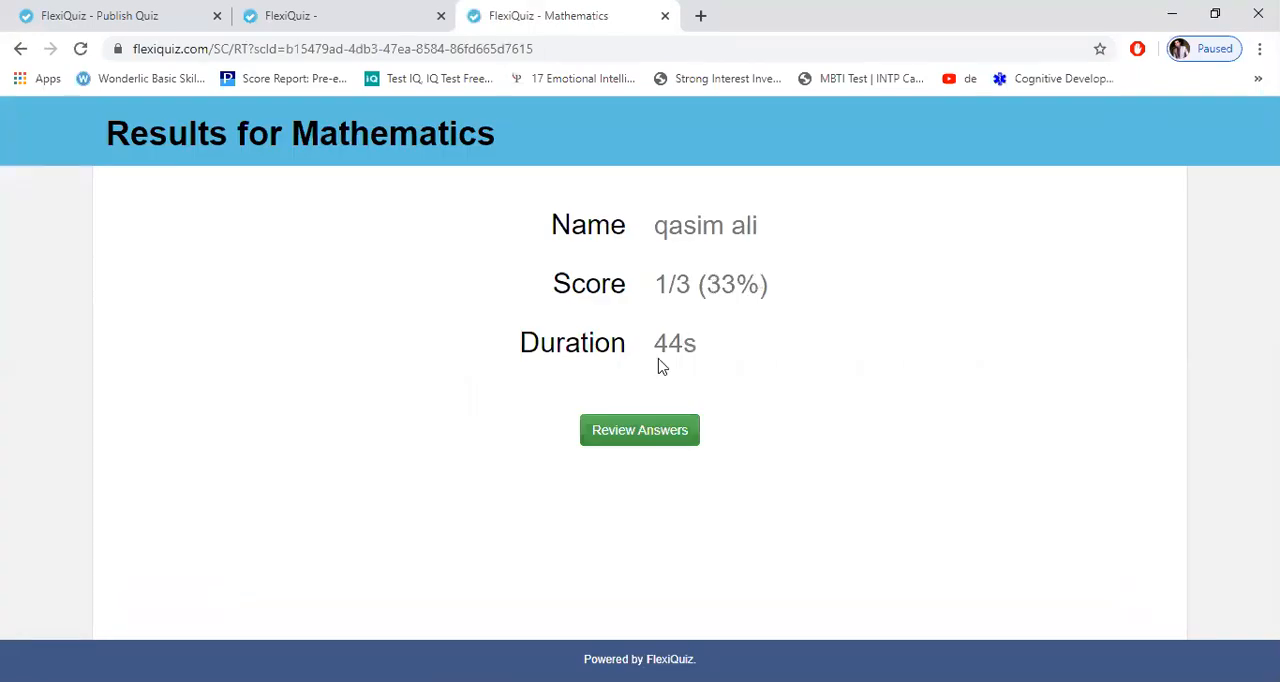
pyautogui.click(633, 439)
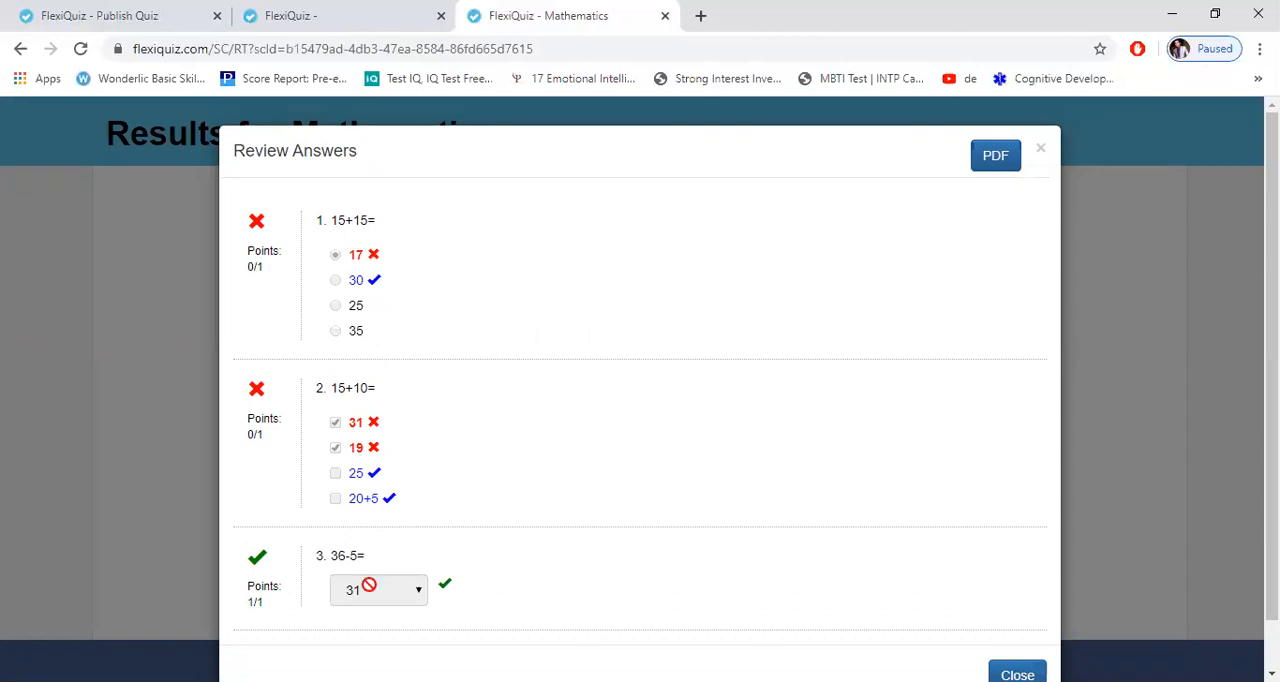
pyautogui.click(1043, 151)
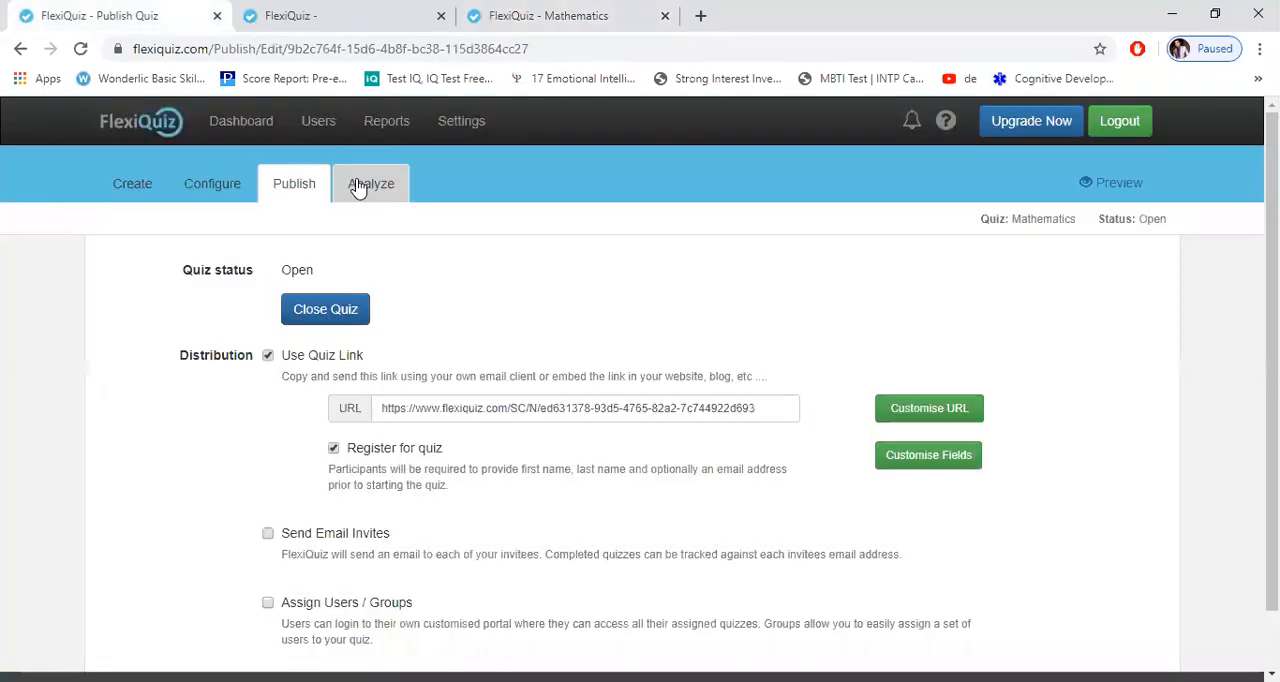
# Step: Examine the Individual Summary report in the Mathematics quiz's analysis with unsubmitted quizzes included, and check the unsubmitted participant's browser tab
pyautogui.click(358, 189)
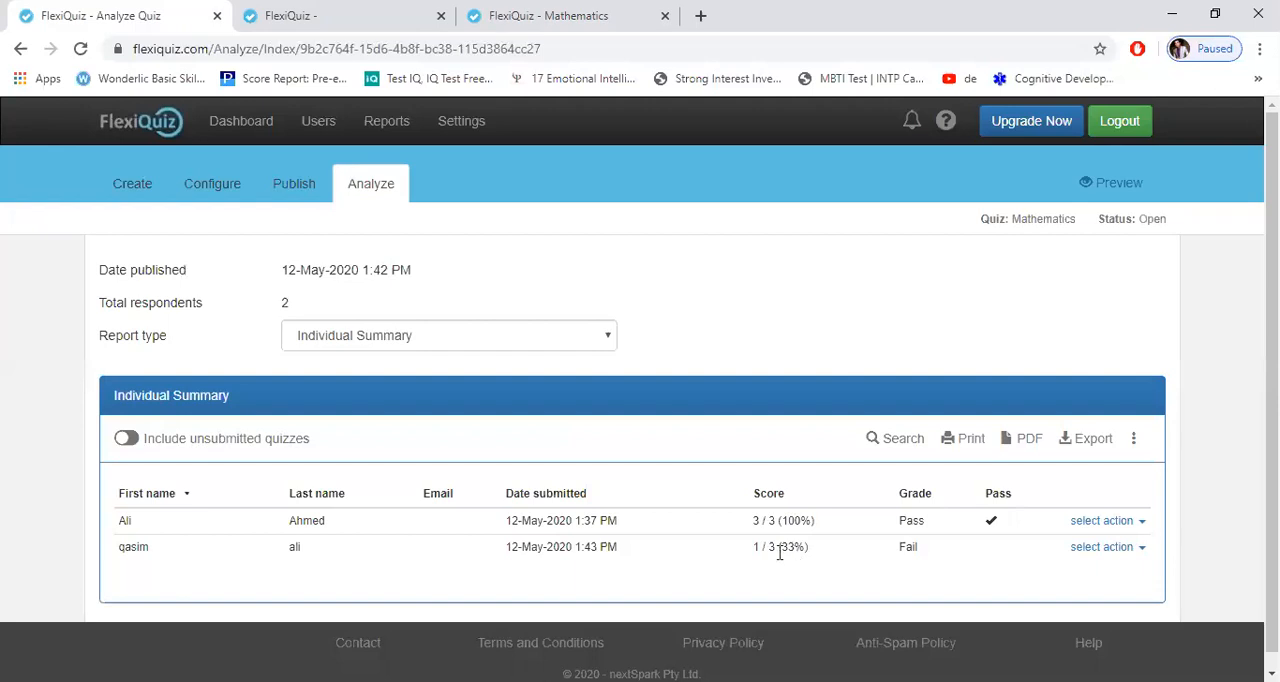
pyautogui.moveTo(898, 548); pyautogui.dragTo(1003, 587)
pyautogui.click(995, 563)
pyautogui.moveTo(1271, 400); pyautogui.dragTo(1271, 416)
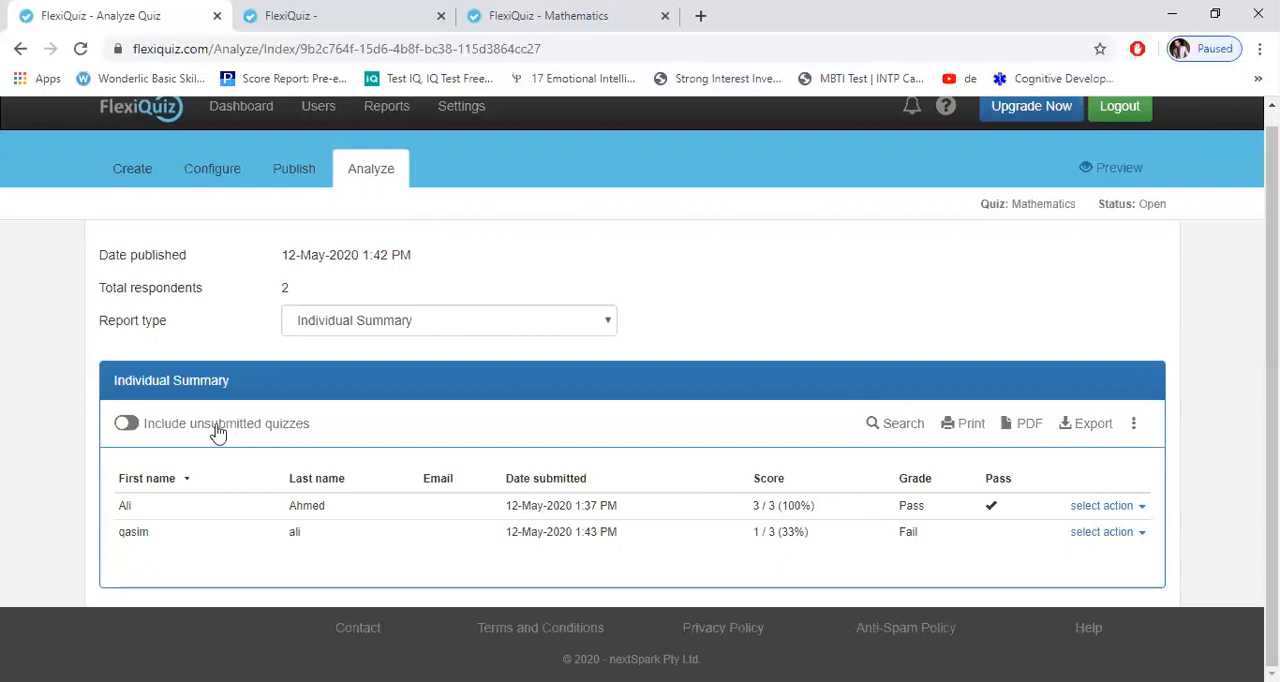
pyautogui.click(125, 428)
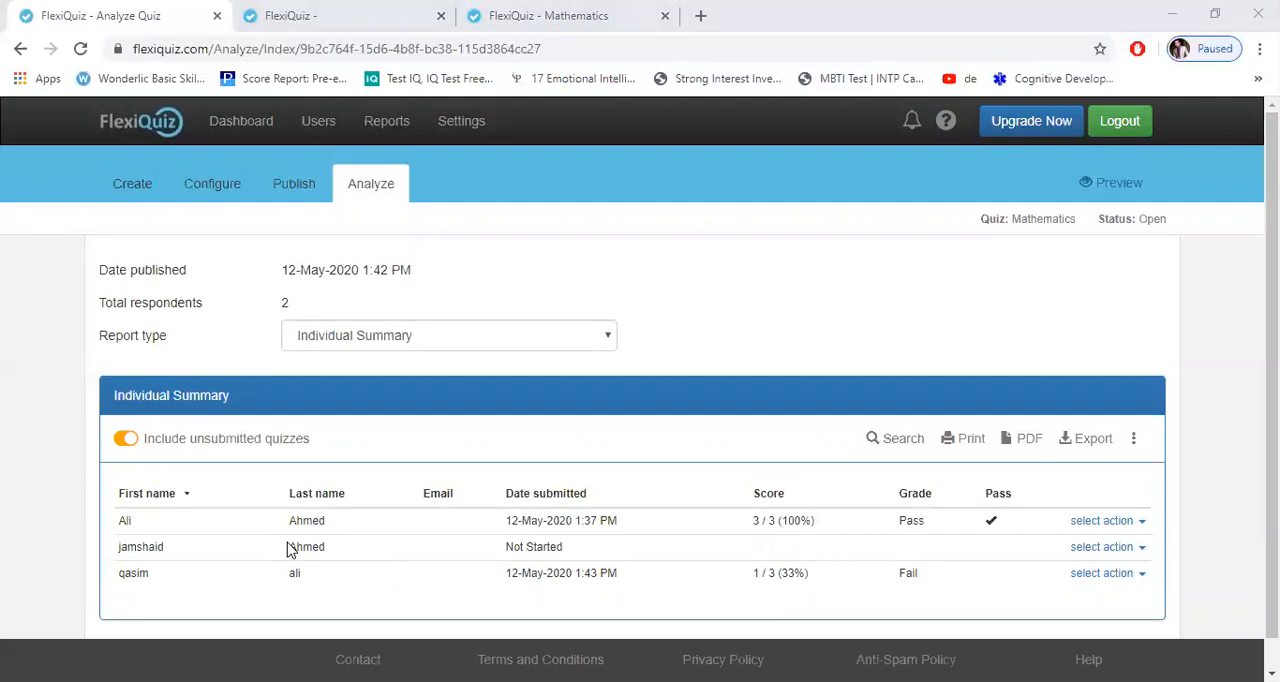
pyautogui.click(345, 16)
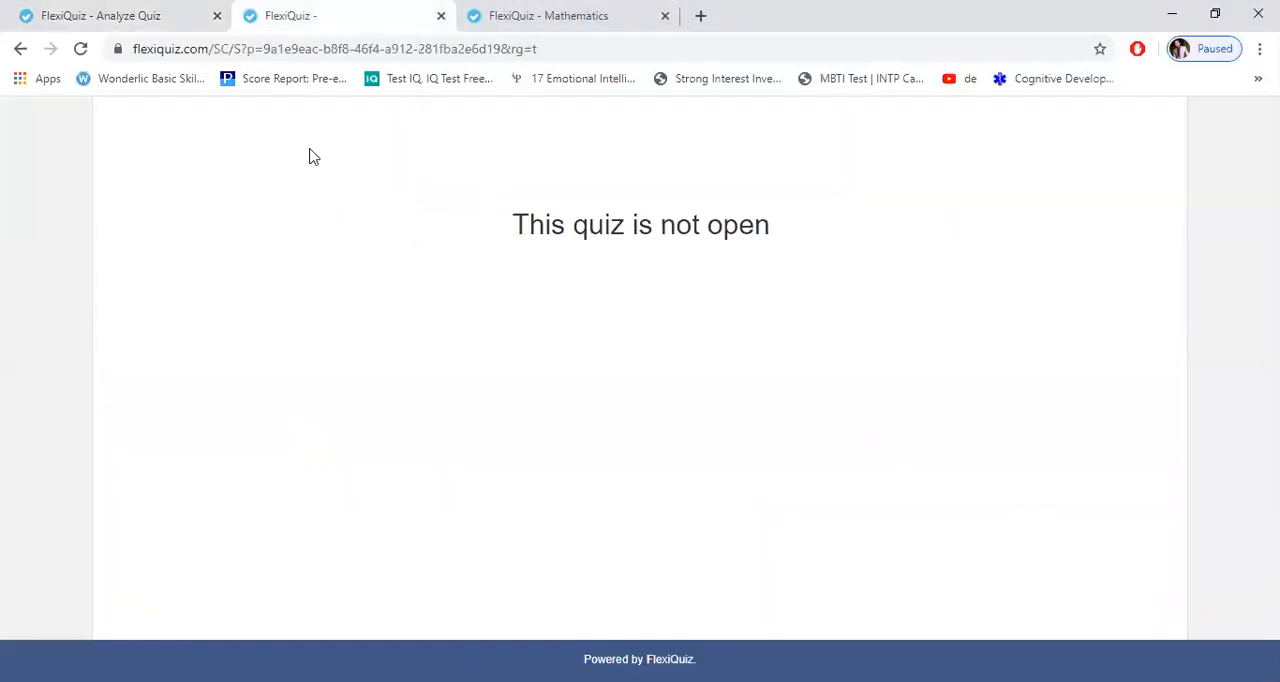
# Step: Return to the Individual Summary report and examine the submission status of the participant who has not submitted the quiz
pyautogui.click(152, 8)
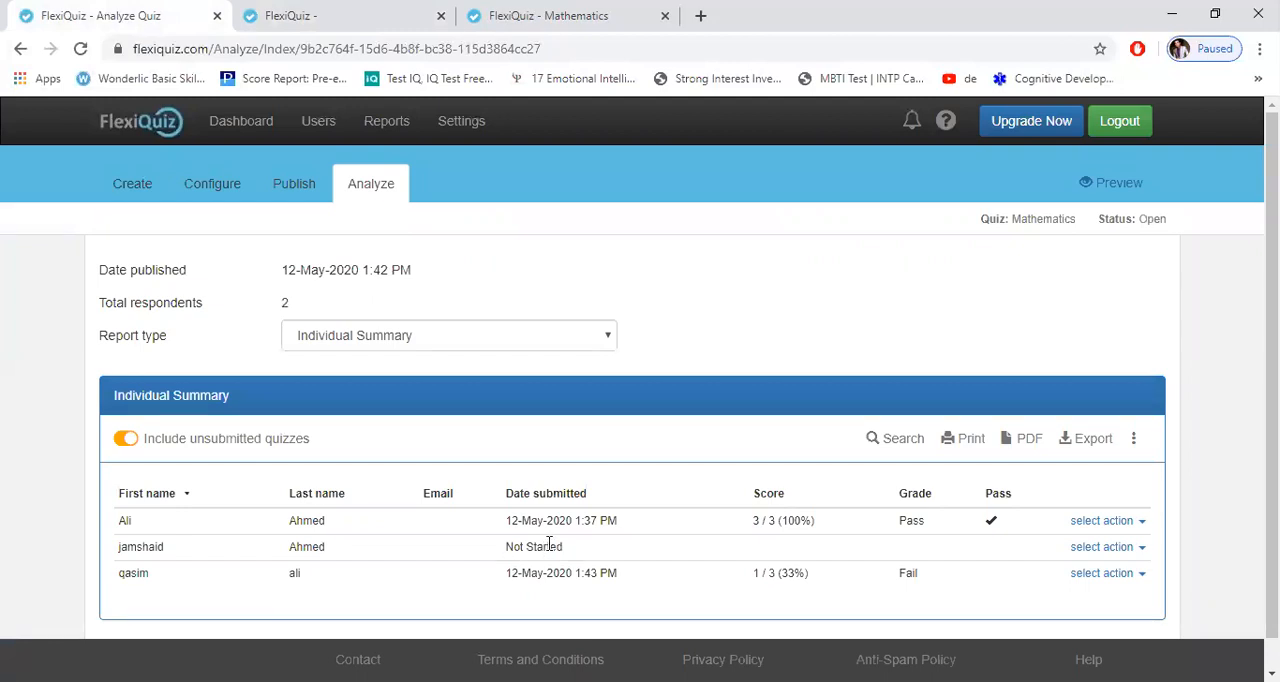
pyautogui.tripleClick(507, 553)
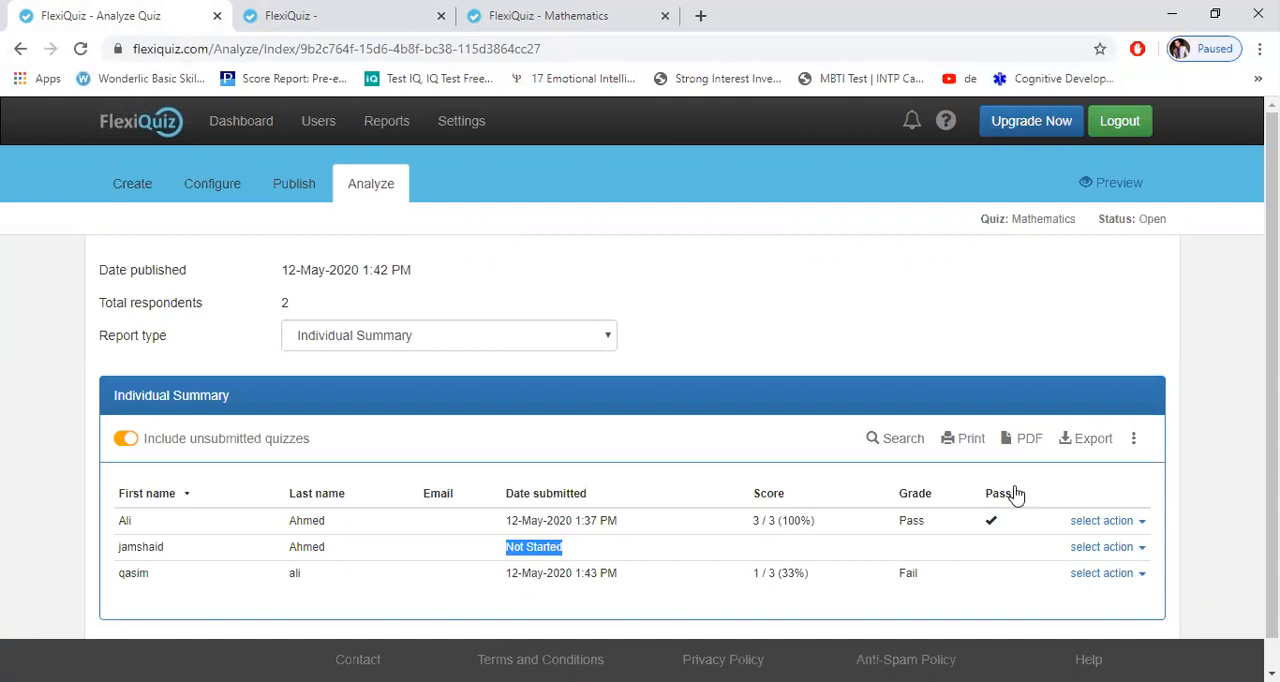
pyautogui.click(564, 550)
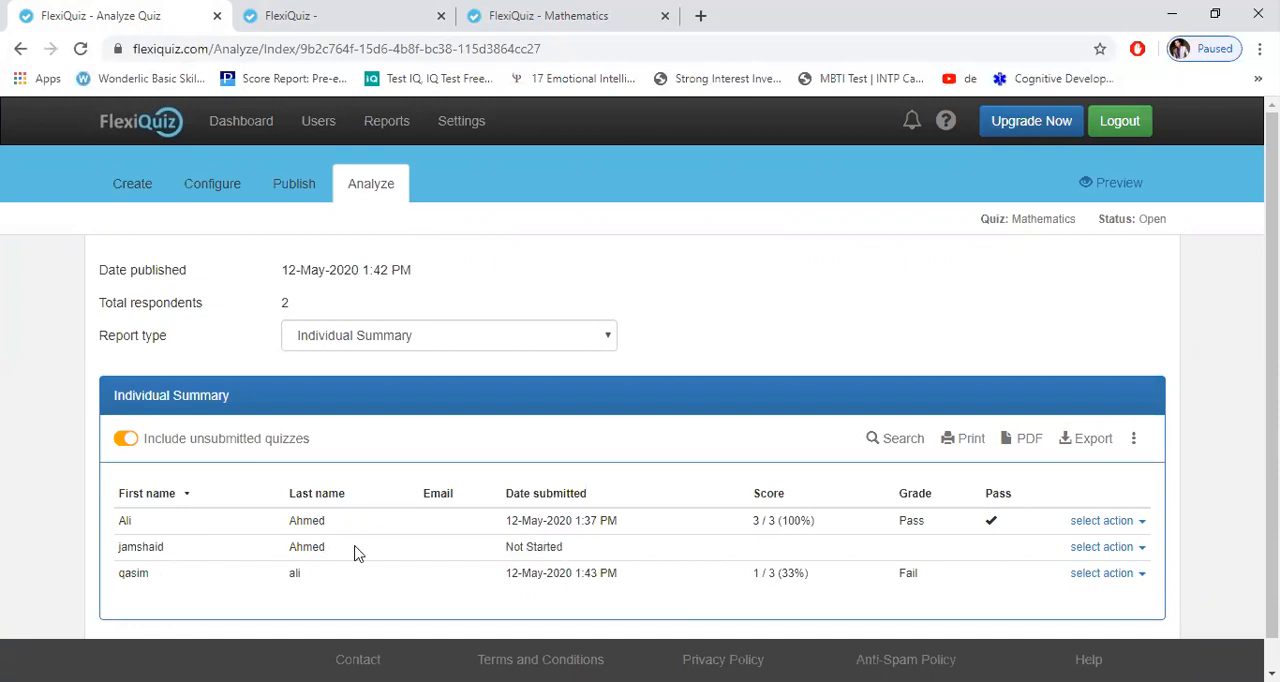
pyautogui.tripleClick(506, 553)
pyautogui.moveTo(508, 553); pyautogui.dragTo(507, 555)
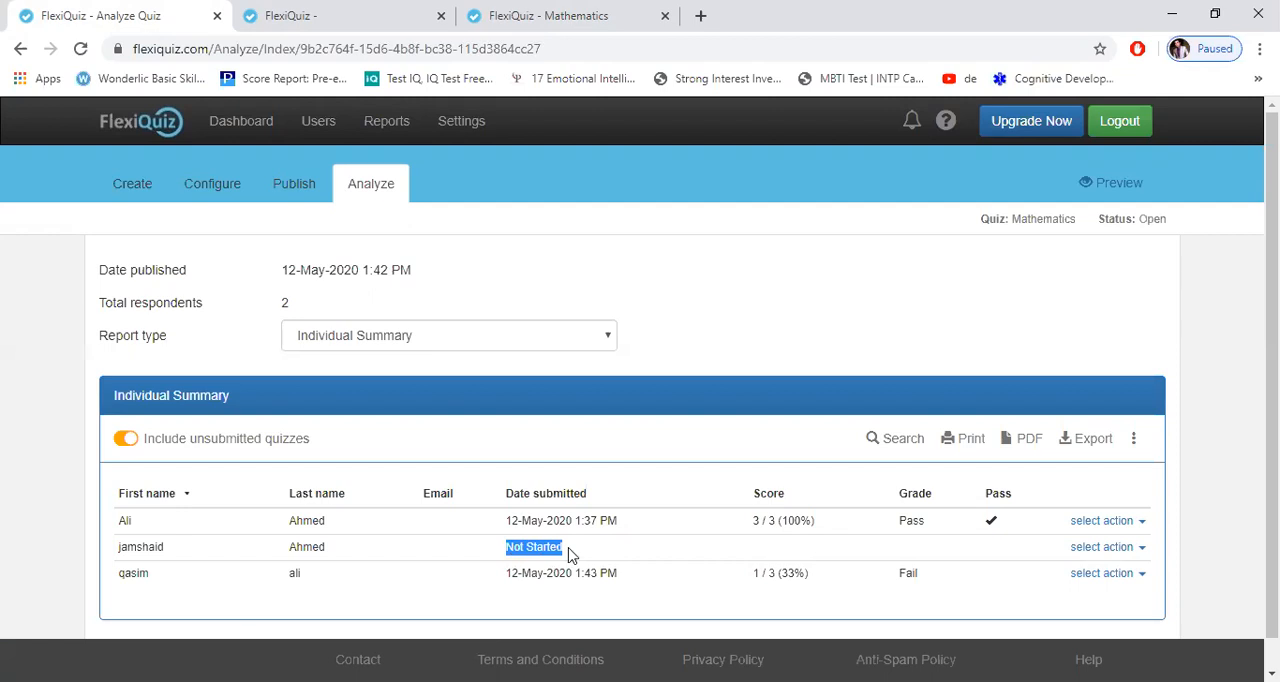
pyautogui.click(546, 548)
# Step: Preview the Mathematics quiz from the dashboard, then close the preview
pyautogui.click(240, 128)
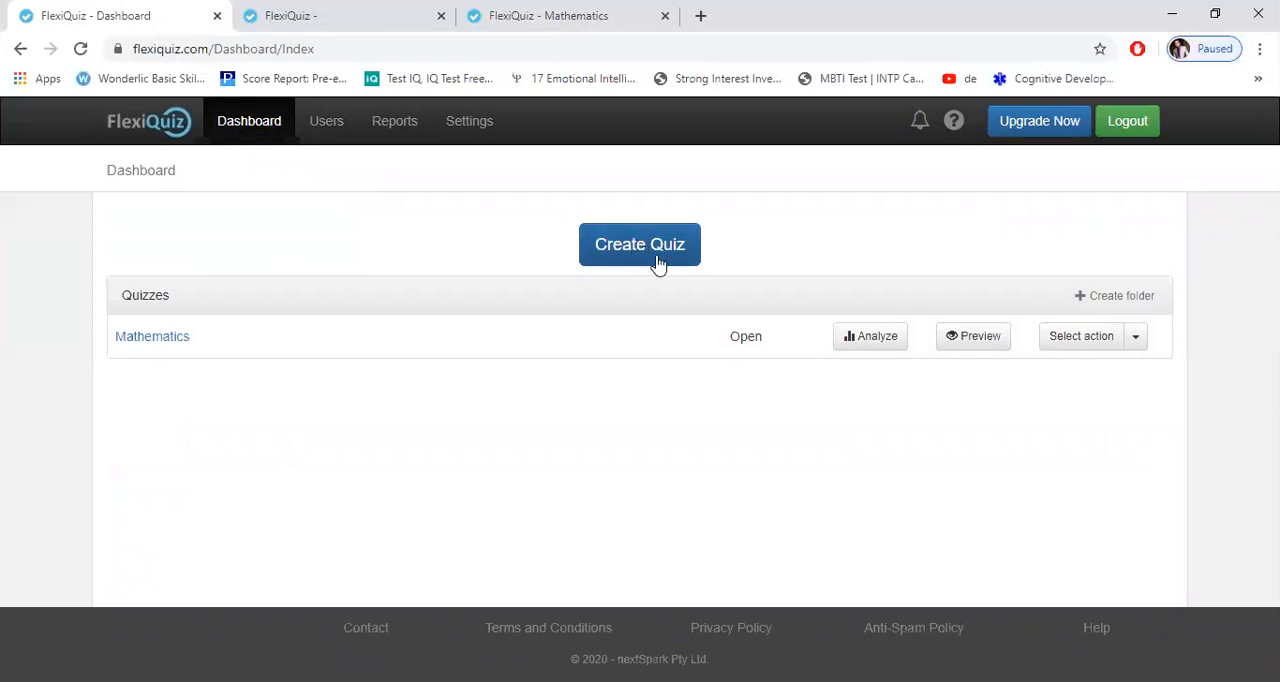
pyautogui.click(975, 337)
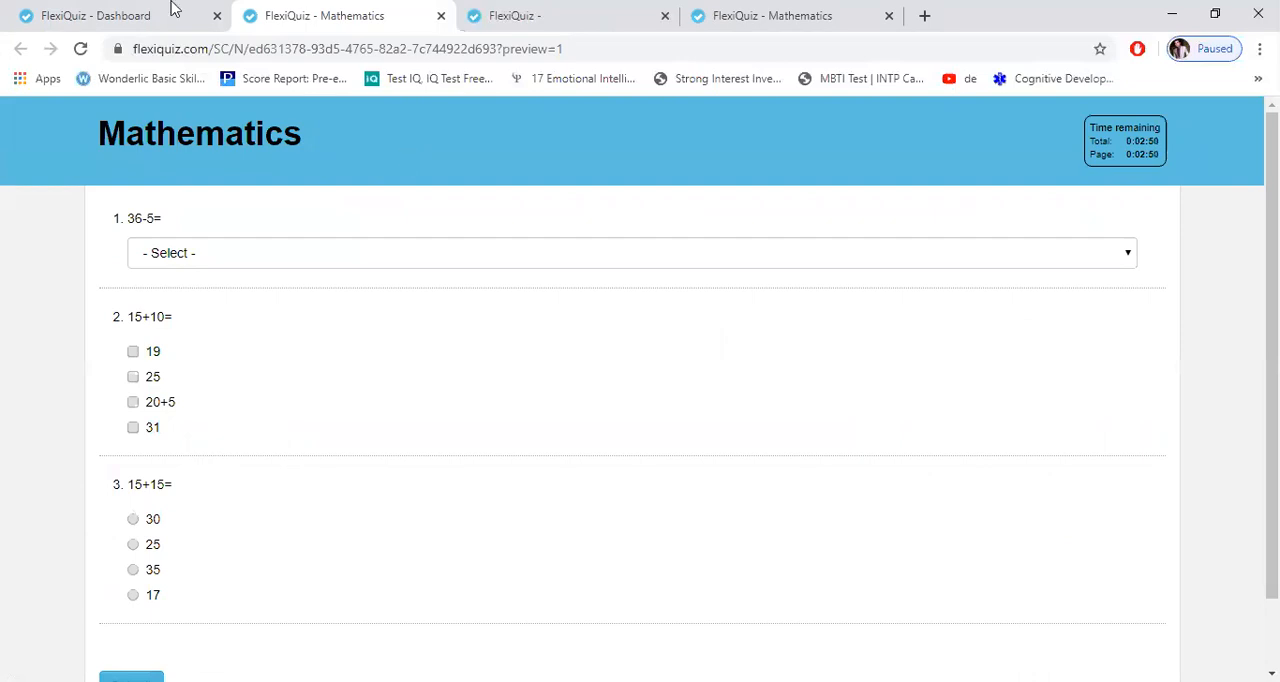
pyautogui.hotkey('ctrl', 'w')
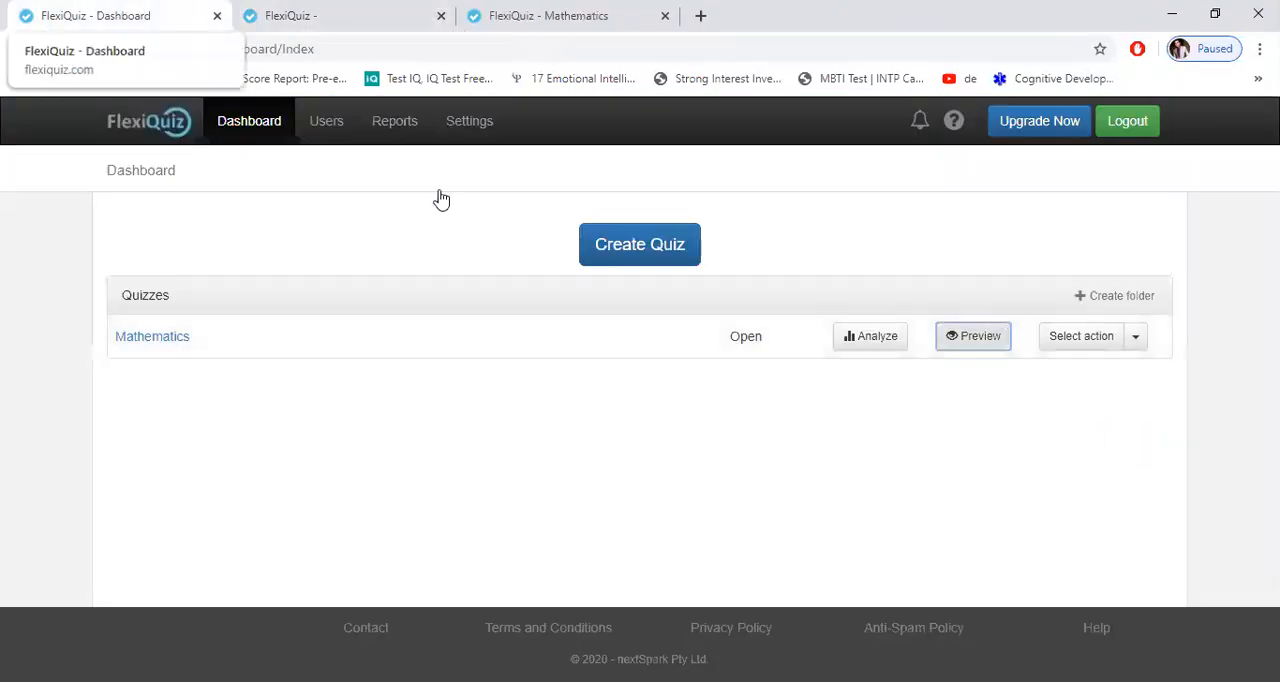